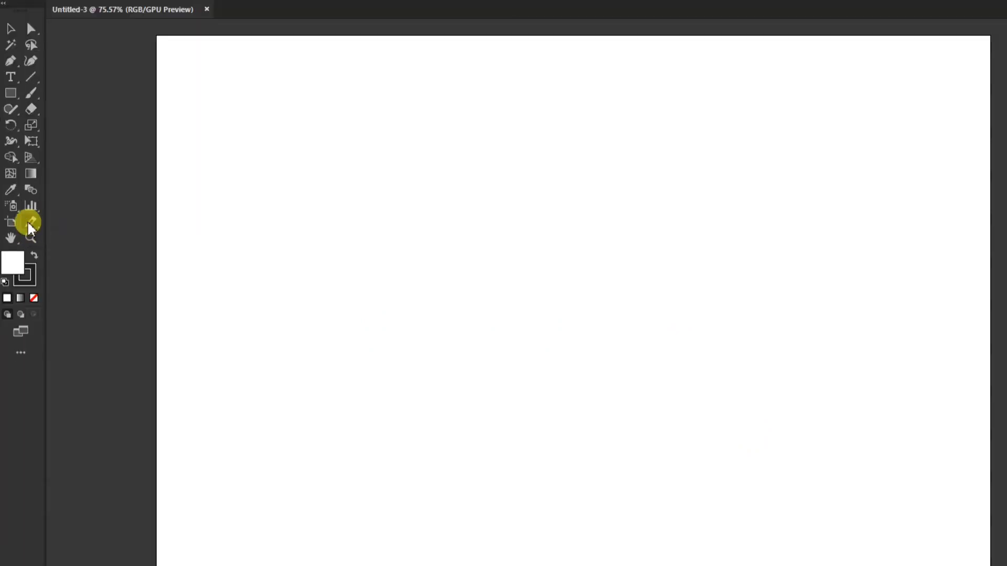
- Place the image wp2406643.jpg on the artboard at about 281 × 175 mm and centre it vertically
click(27, 216)
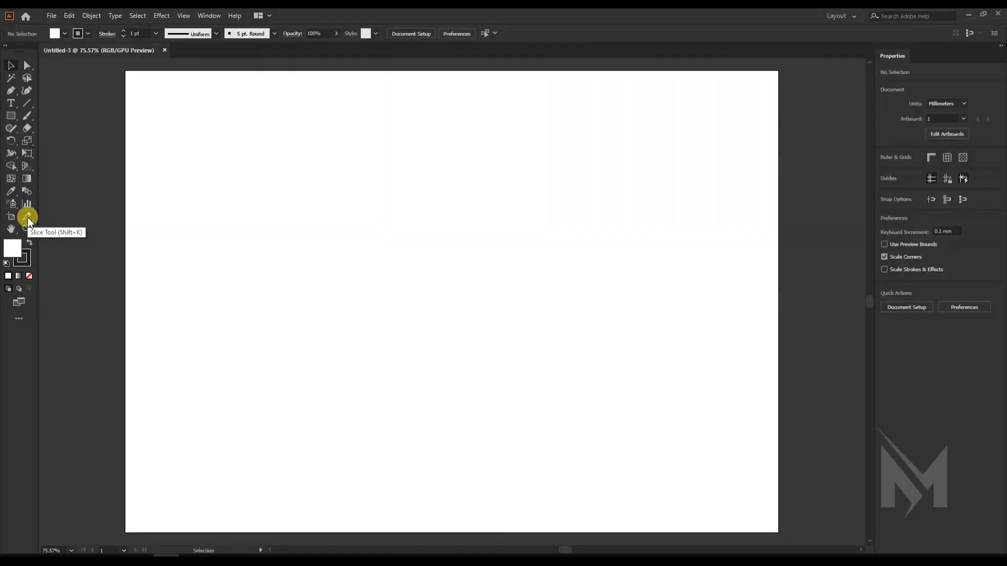
click(52, 16)
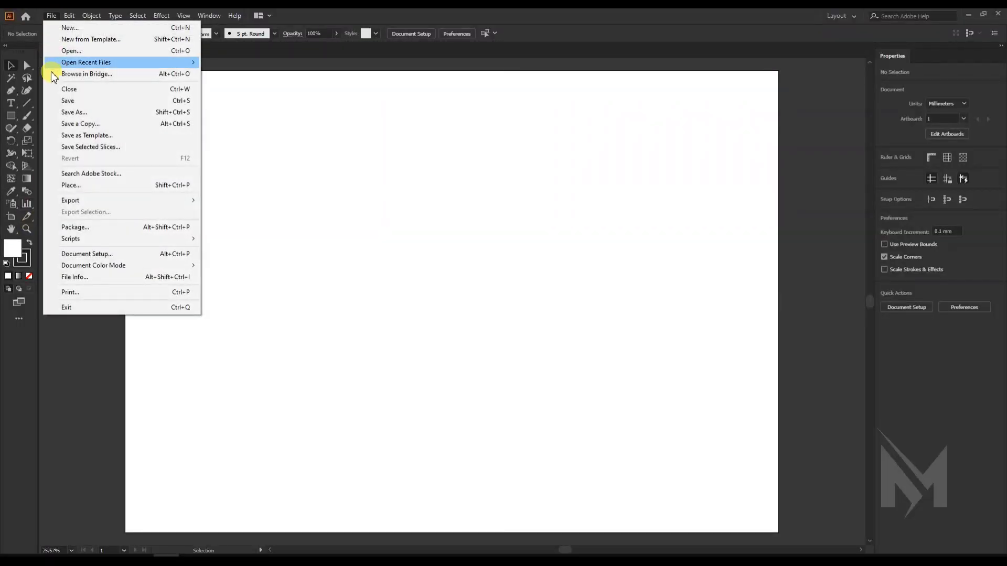
click(63, 187)
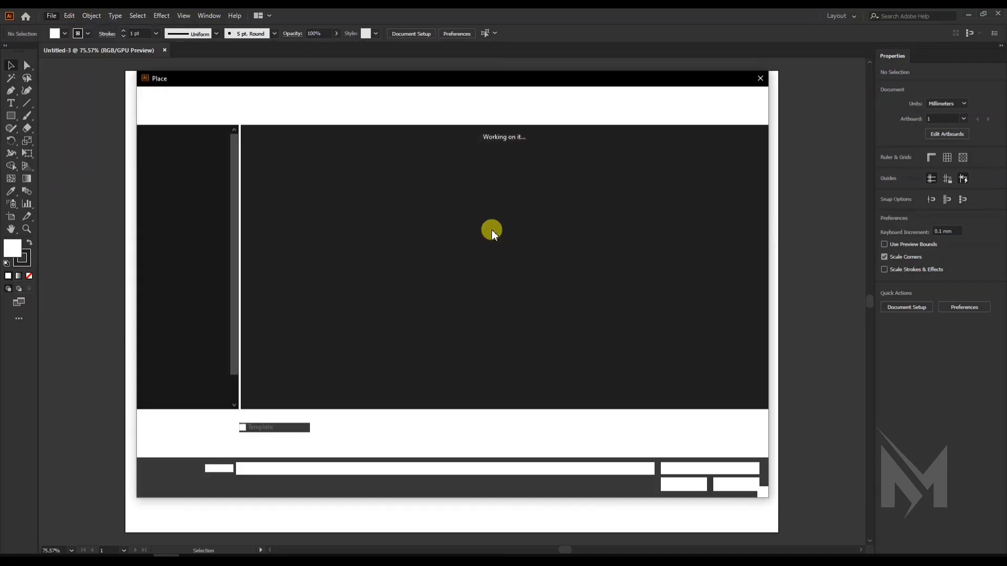
click(615, 175)
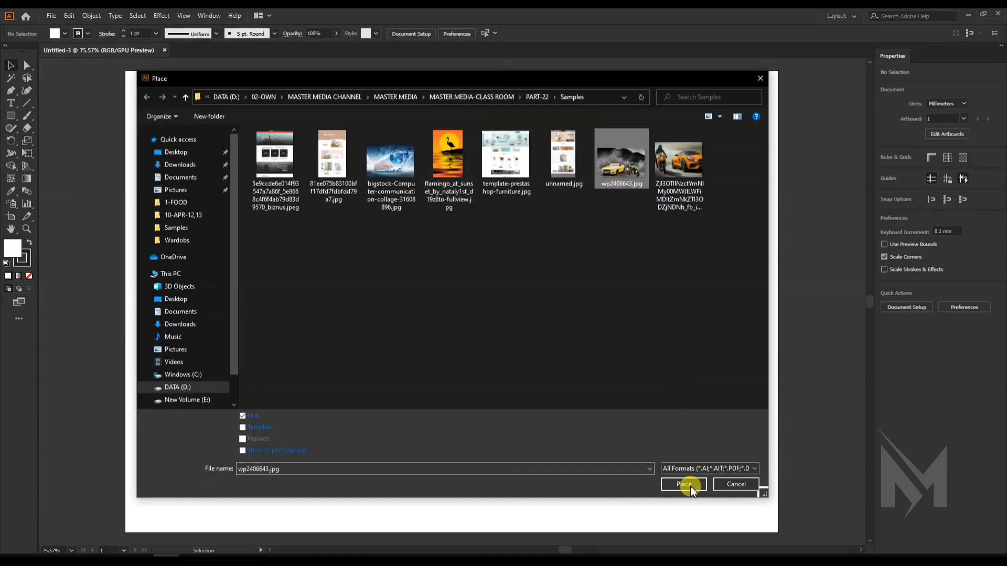
click(689, 487)
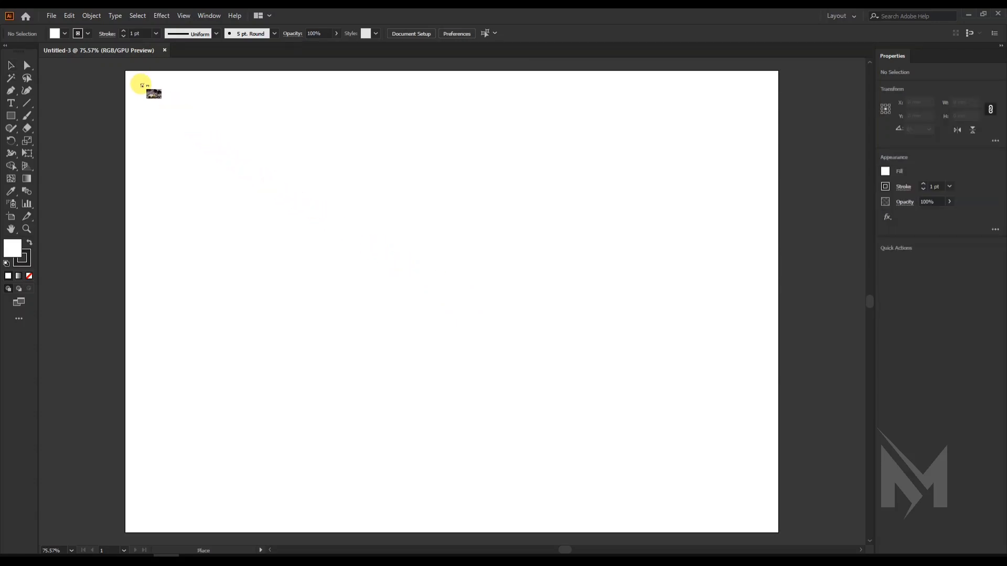
drag(142, 85, 760, 517)
scroll(586, 303, up, 2)
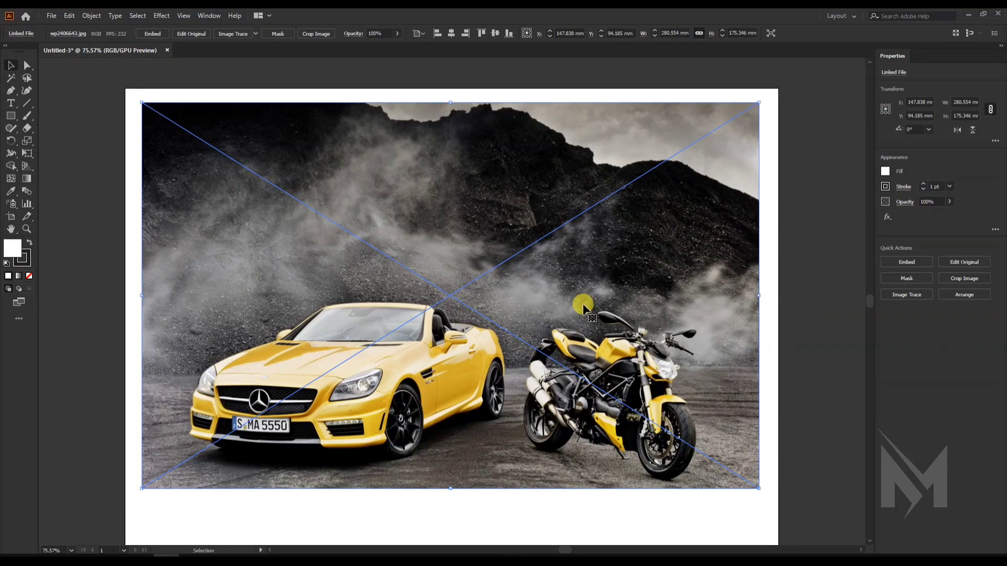
scroll(584, 307, down, 1)
drag(552, 264, 561, 289)
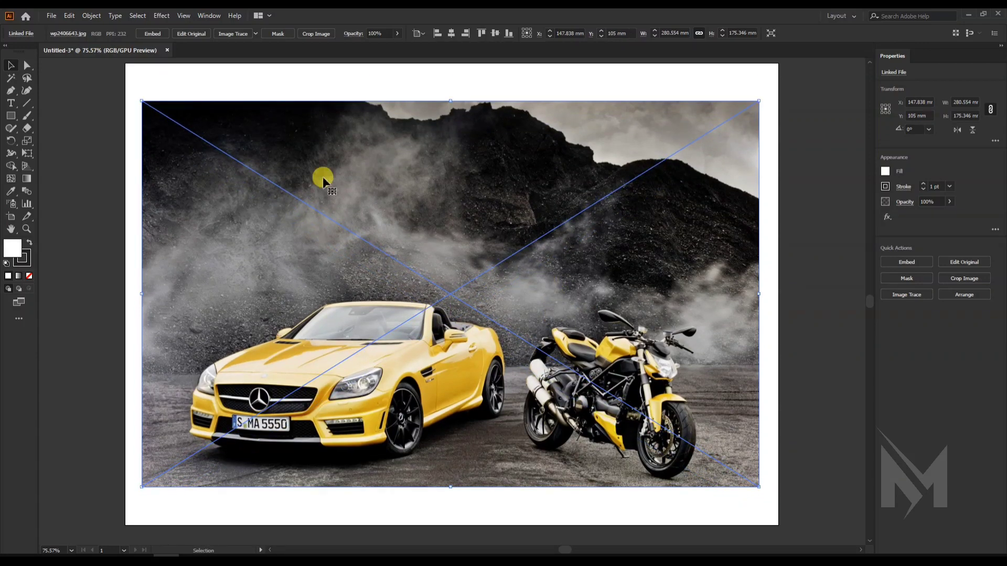
- Fit the artboard to the artwork bounds and leave artboard editing
click(11, 215)
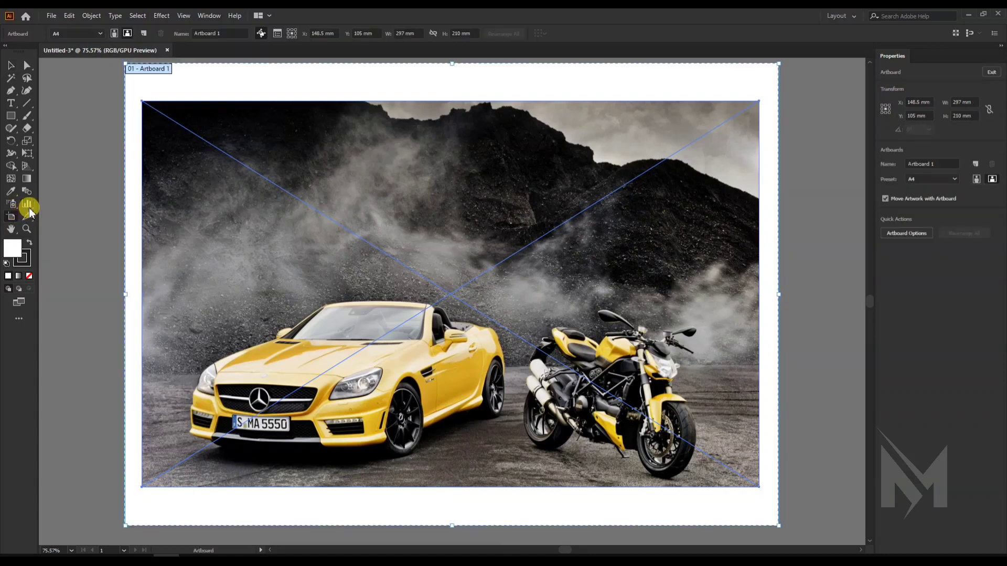
click(955, 179)
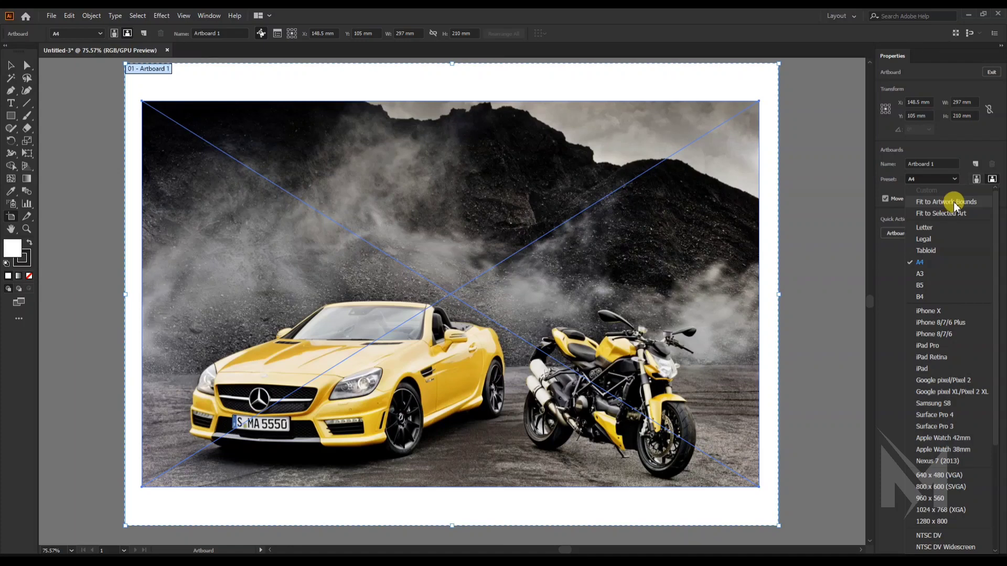
click(953, 202)
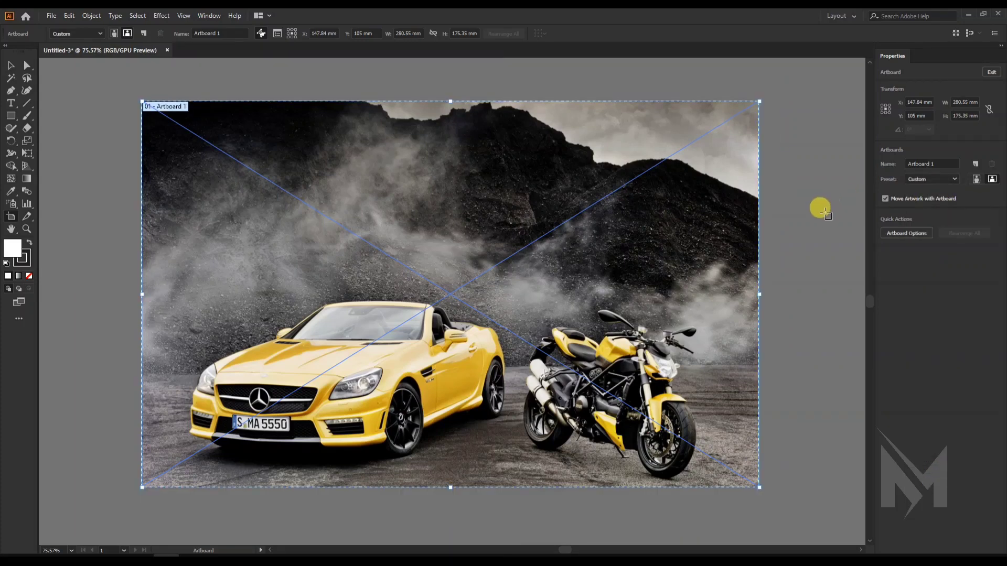
click(11, 65)
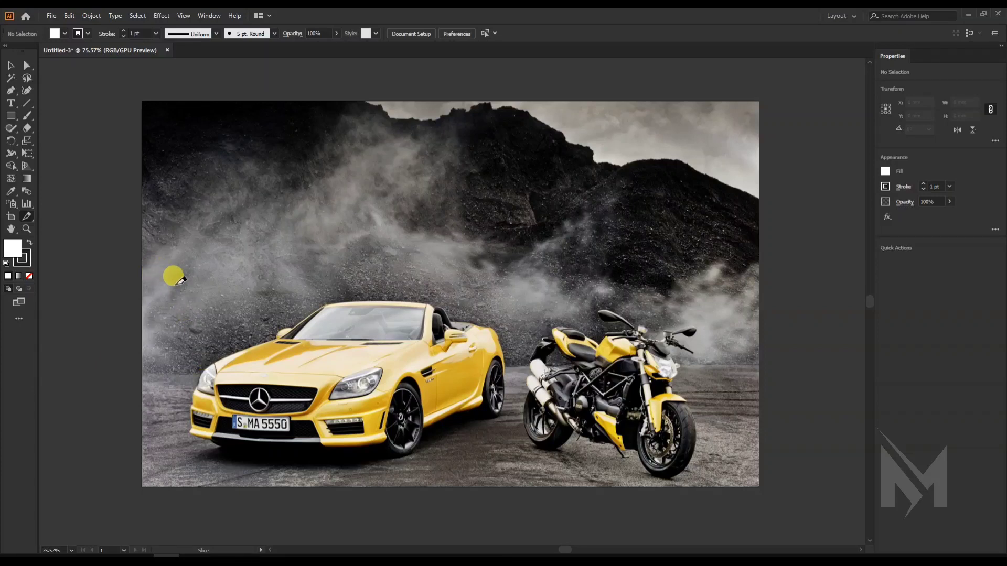
- Draw two adjoining slices, about 156 × 99 mm around the car and about 86 × 100 mm around the motorcycle
drag(180, 270, 516, 481)
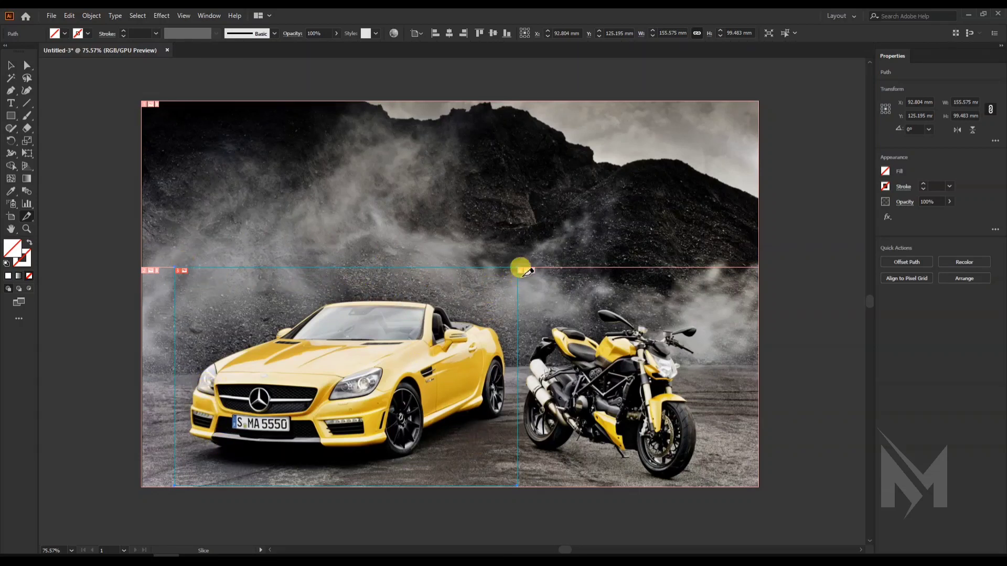
drag(520, 267, 707, 487)
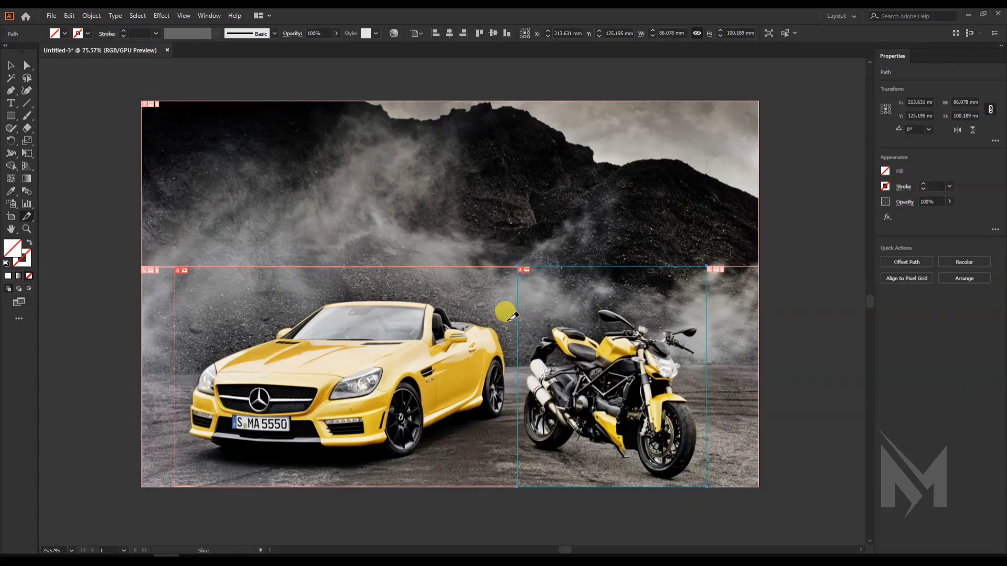
- Reposition the car slice with the Slice Selection tool and tighten its top, bottom and left edges to about 149 × 78 mm
click(28, 215)
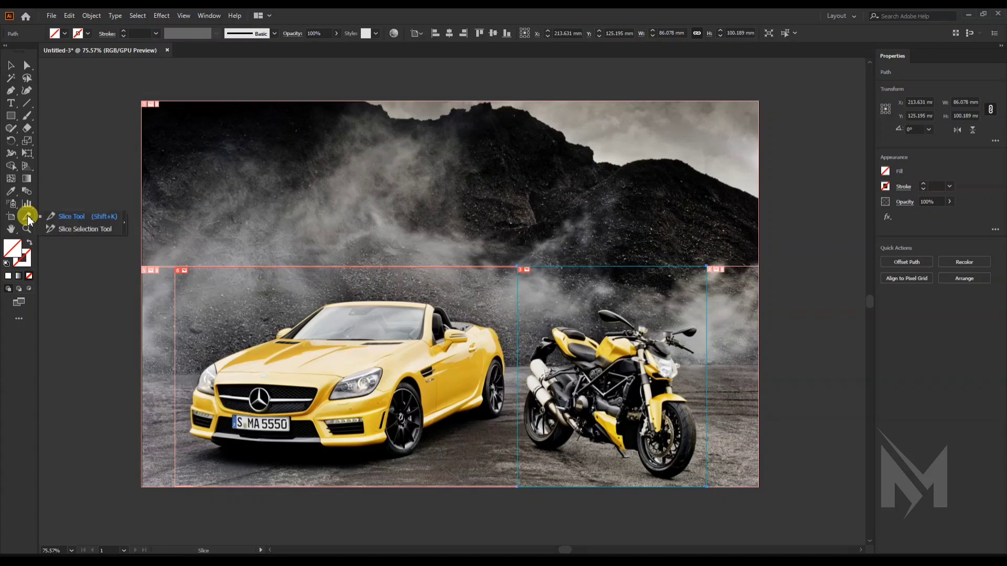
click(58, 229)
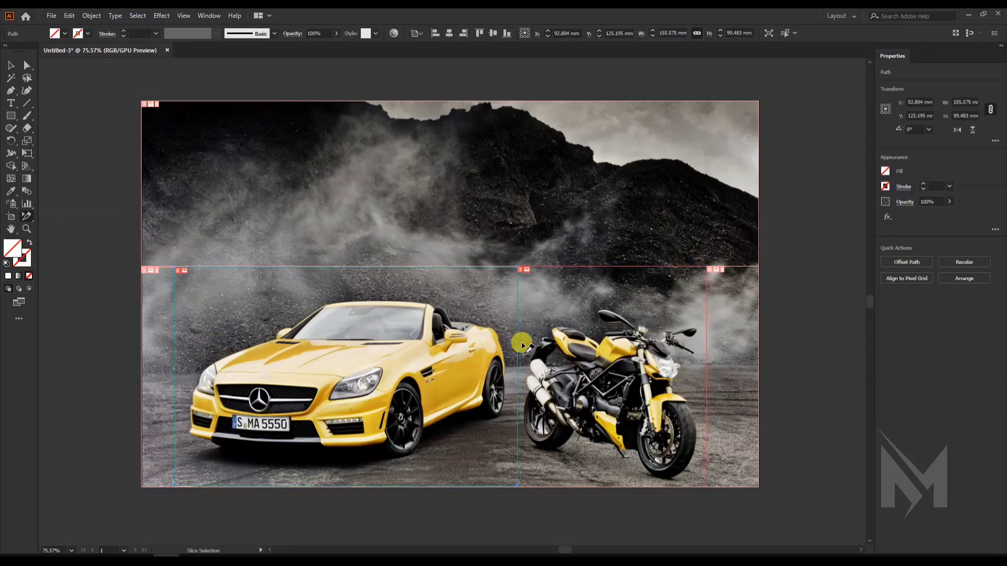
drag(407, 341, 381, 279)
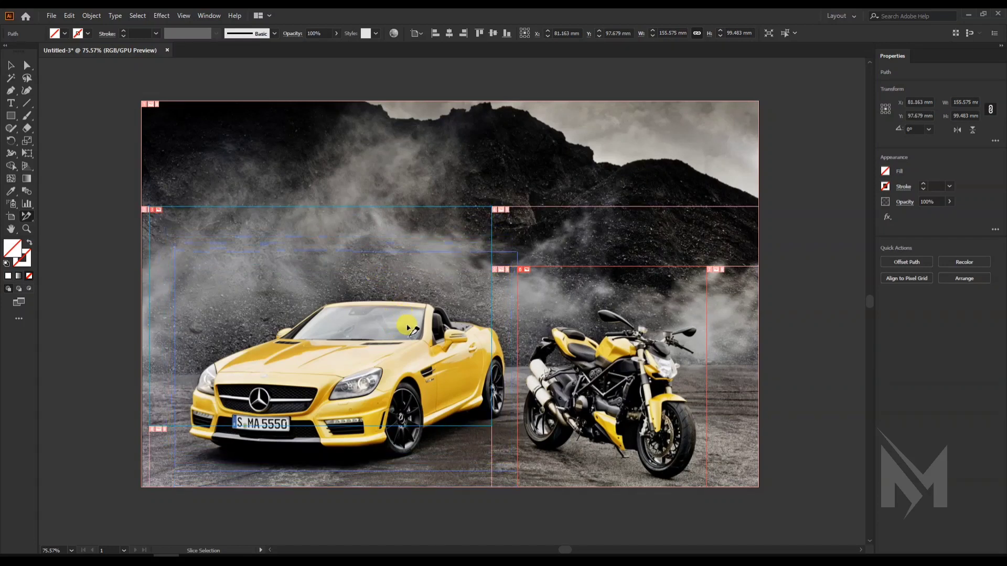
drag(400, 321, 370, 351)
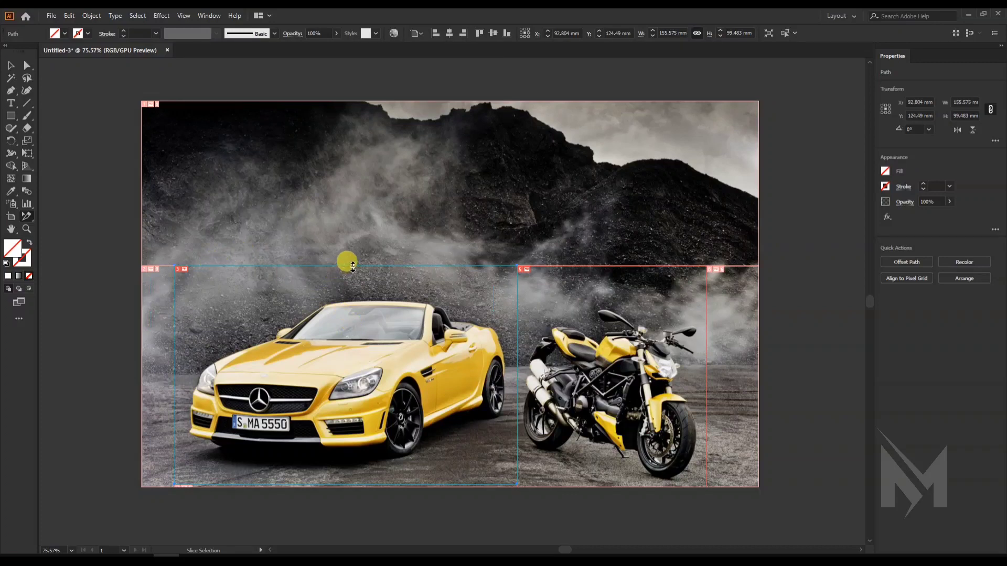
drag(348, 266, 350, 292)
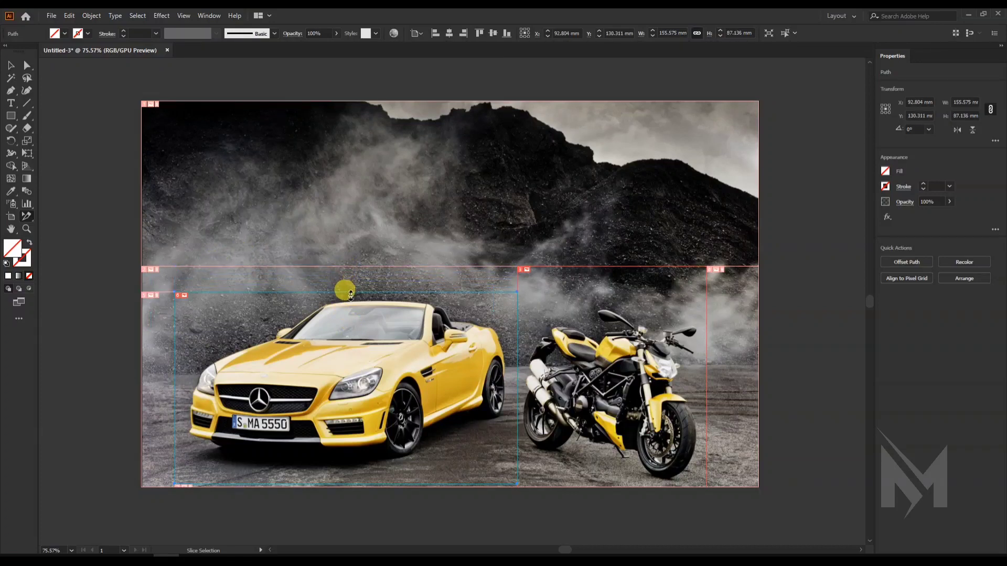
drag(349, 484, 344, 462)
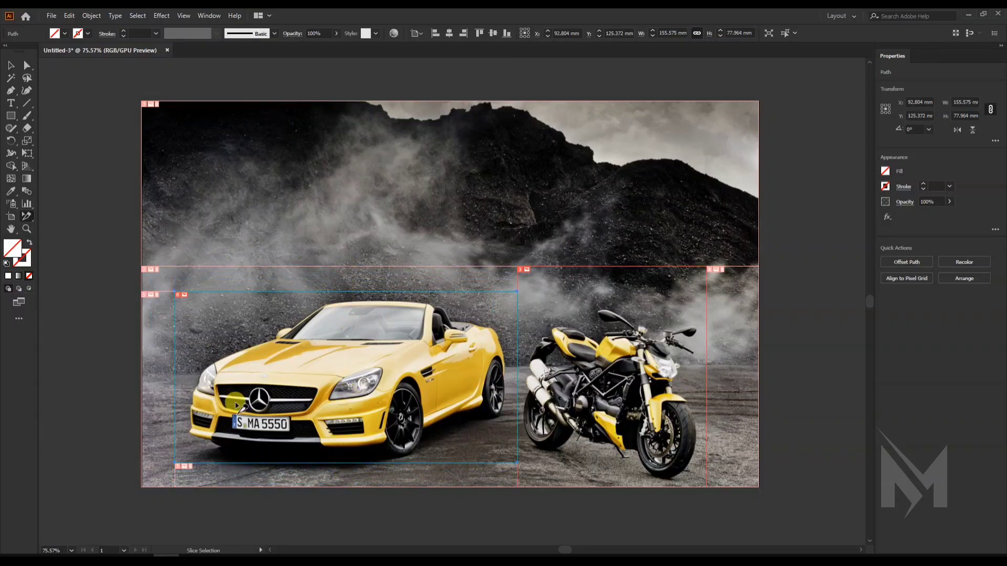
drag(175, 379, 189, 377)
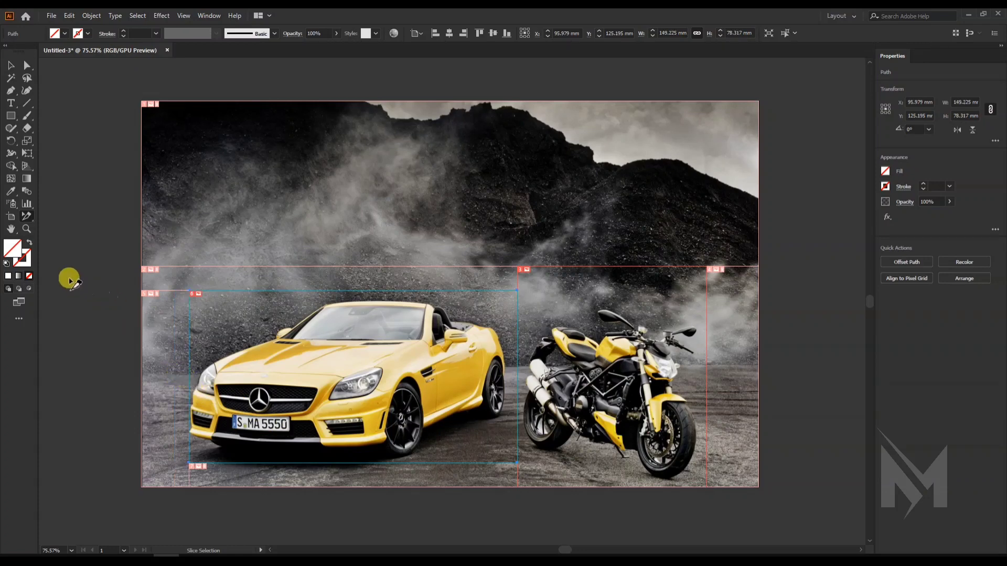
drag(28, 220, 63, 238)
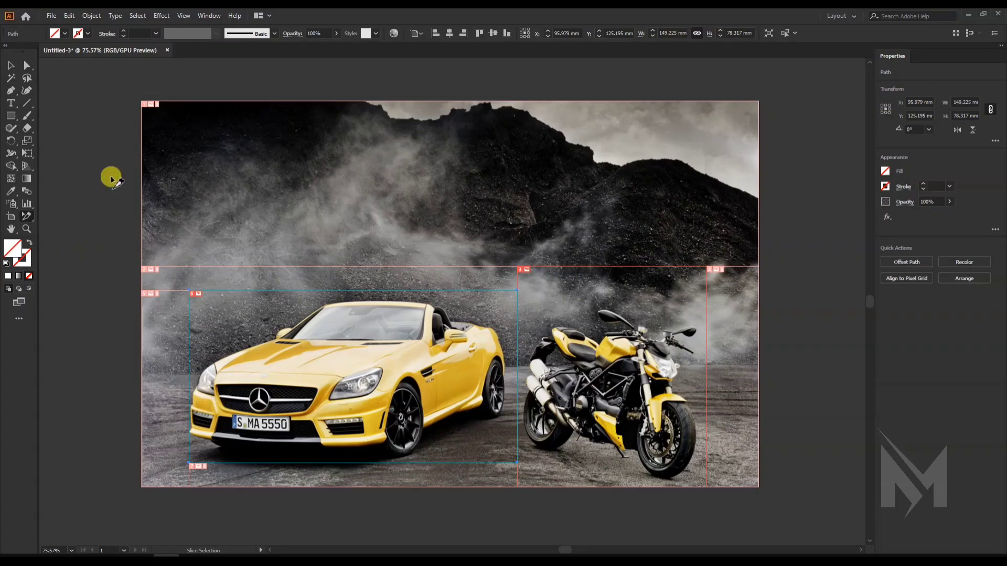
click(94, 17)
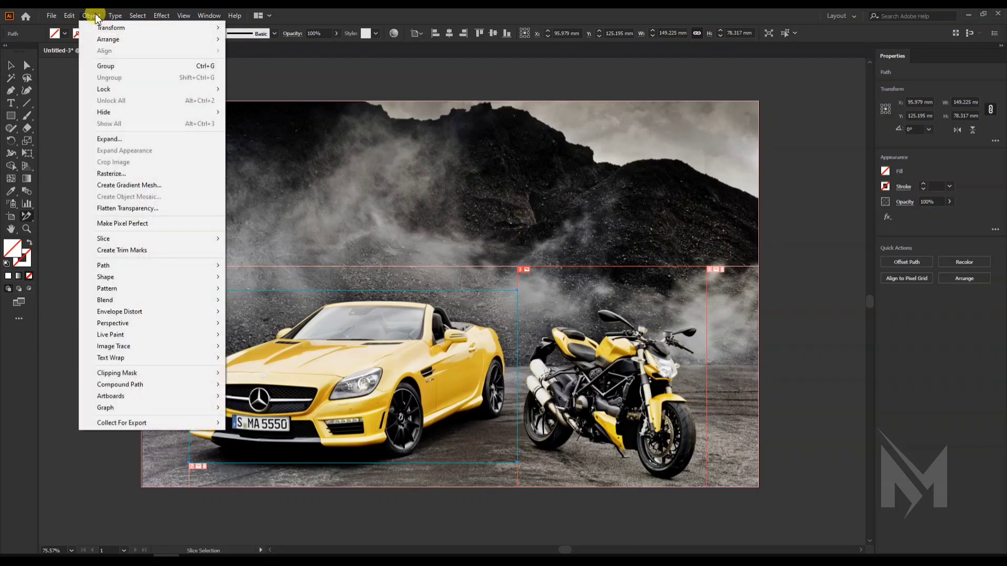
mouse_move(138, 241)
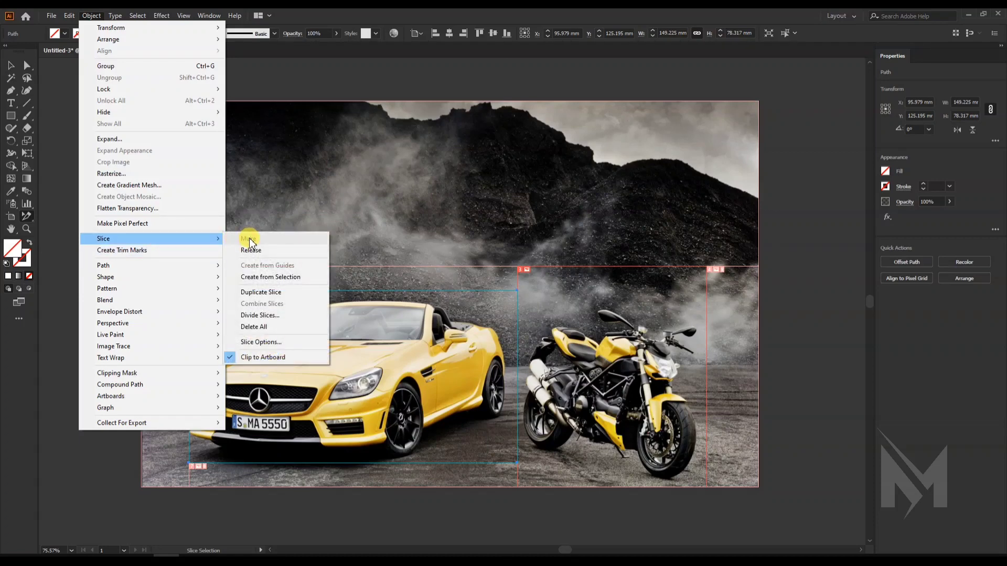
click(353, 14)
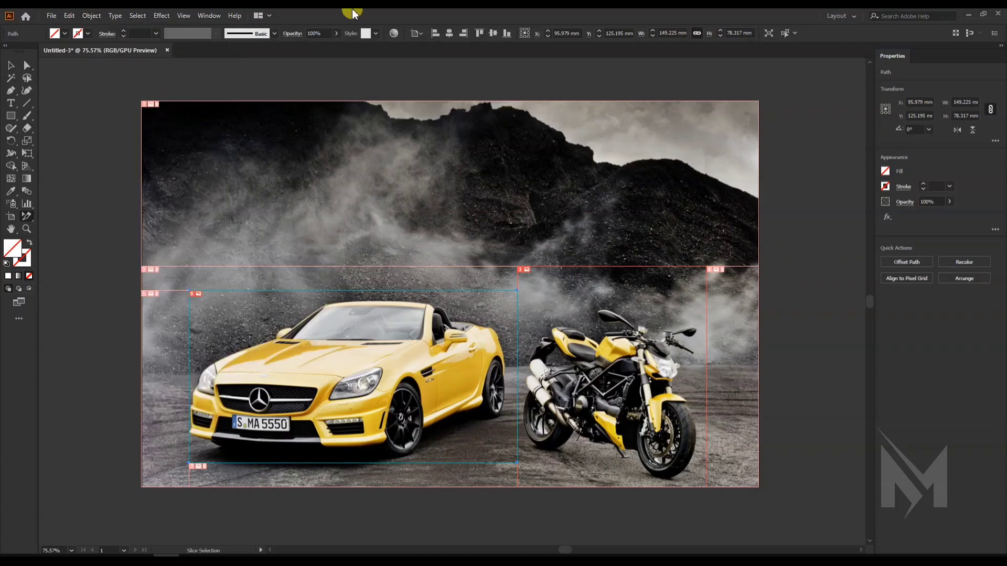
- Draw a rectangle of about 42 × 33 mm on the dark hillside above the car and make it a slice
click(10, 116)
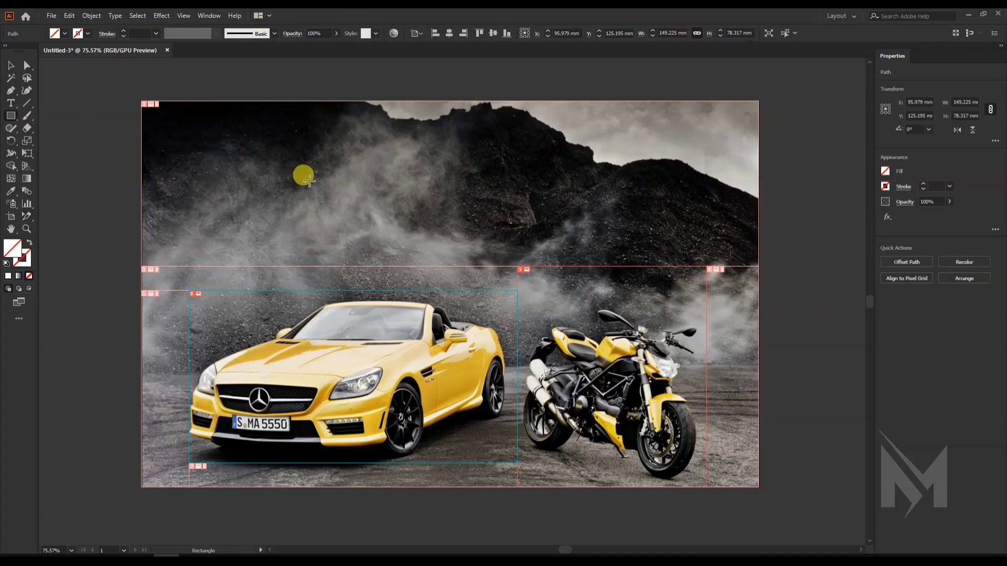
drag(256, 134, 348, 206)
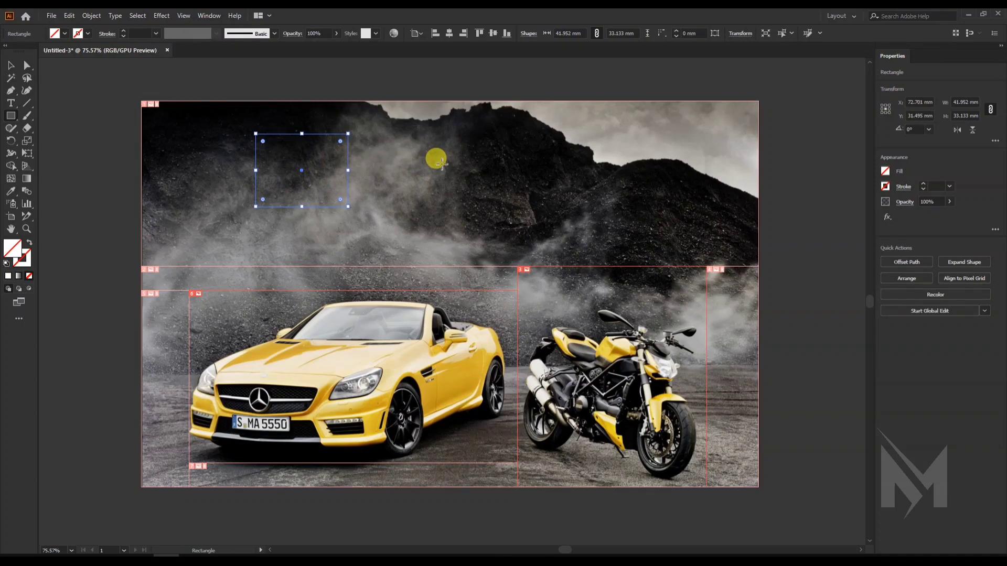
click(92, 16)
click(106, 239)
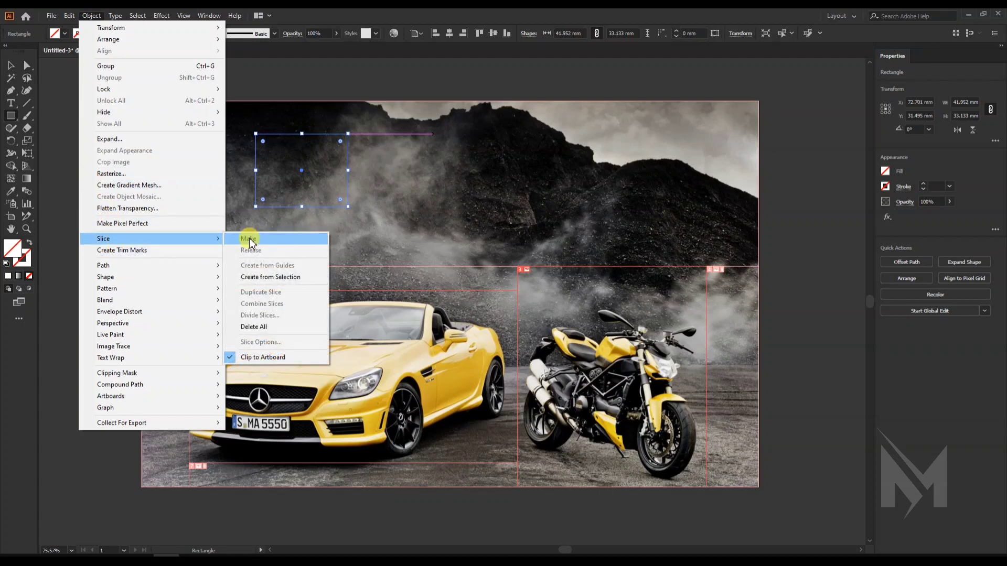
click(249, 239)
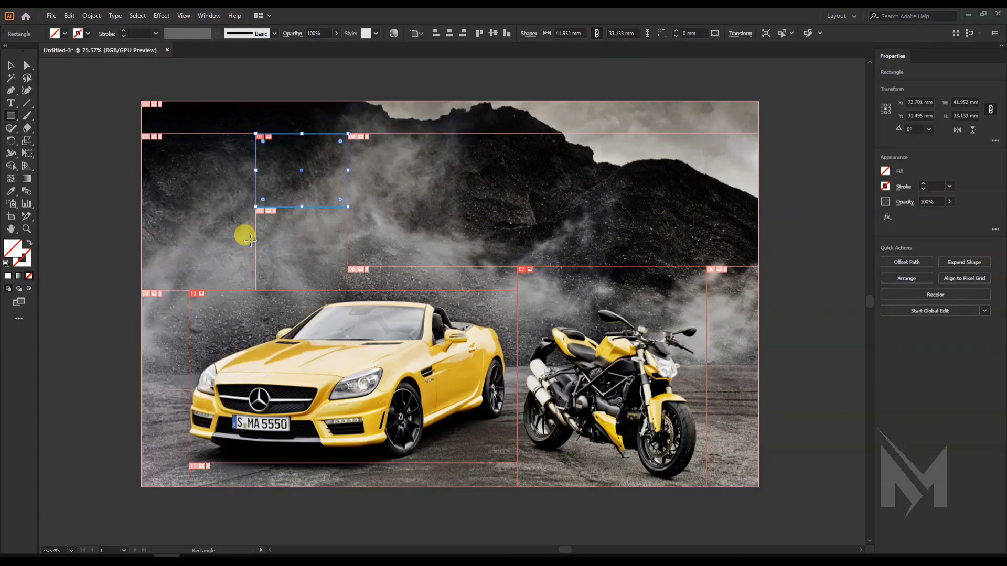
- Release the slice from the rectangle above the car, and undo the release
key(v)
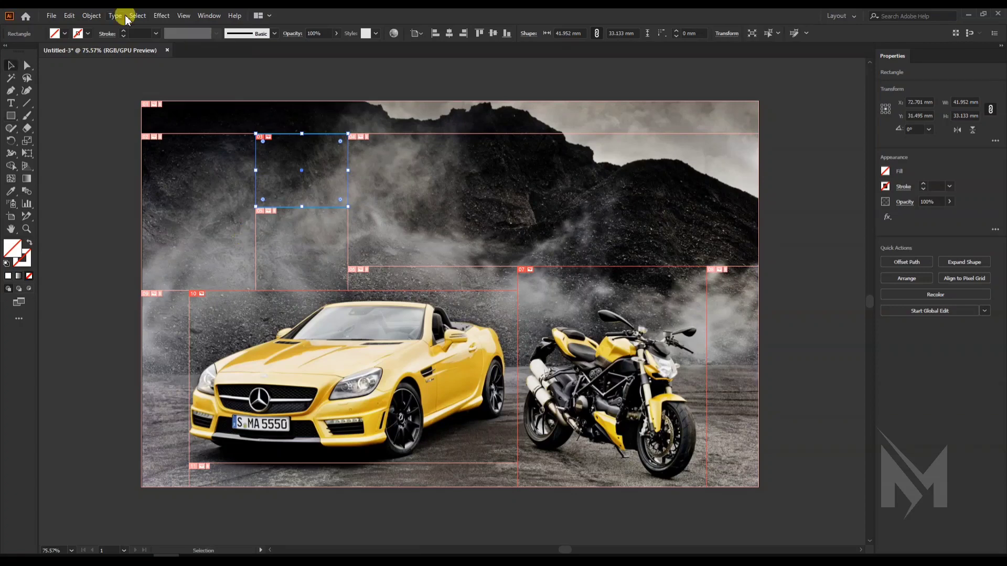
click(91, 15)
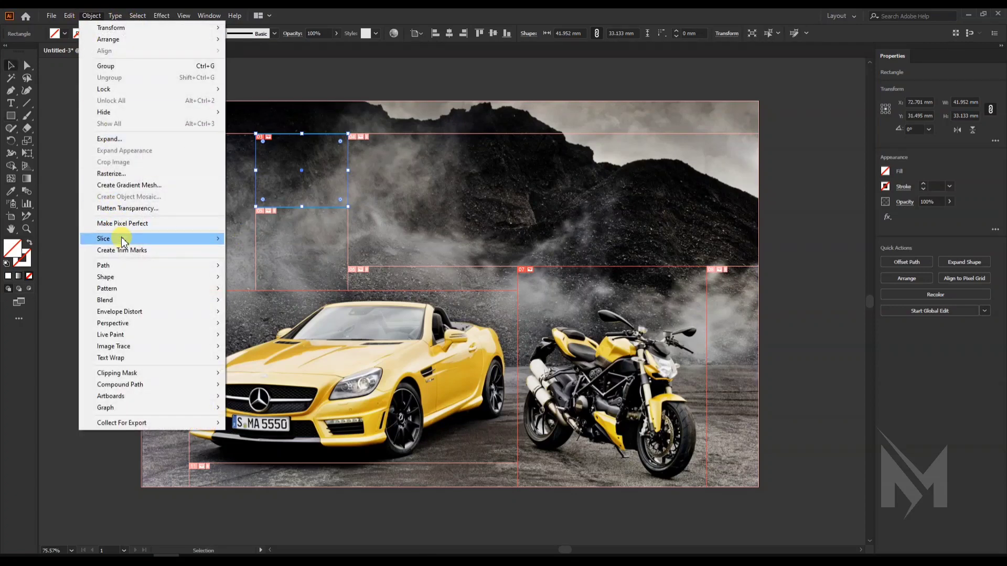
mouse_move(217, 239)
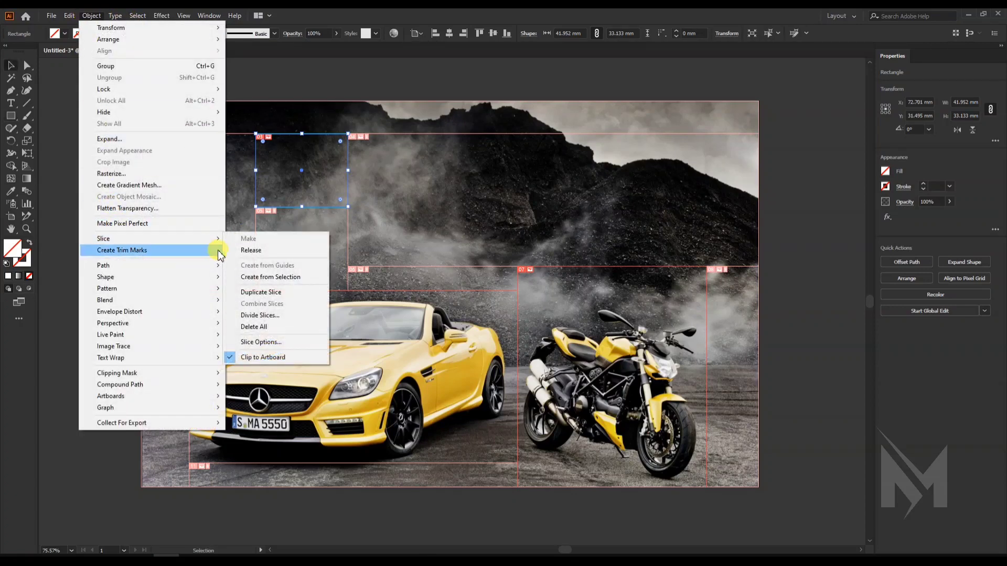
click(256, 251)
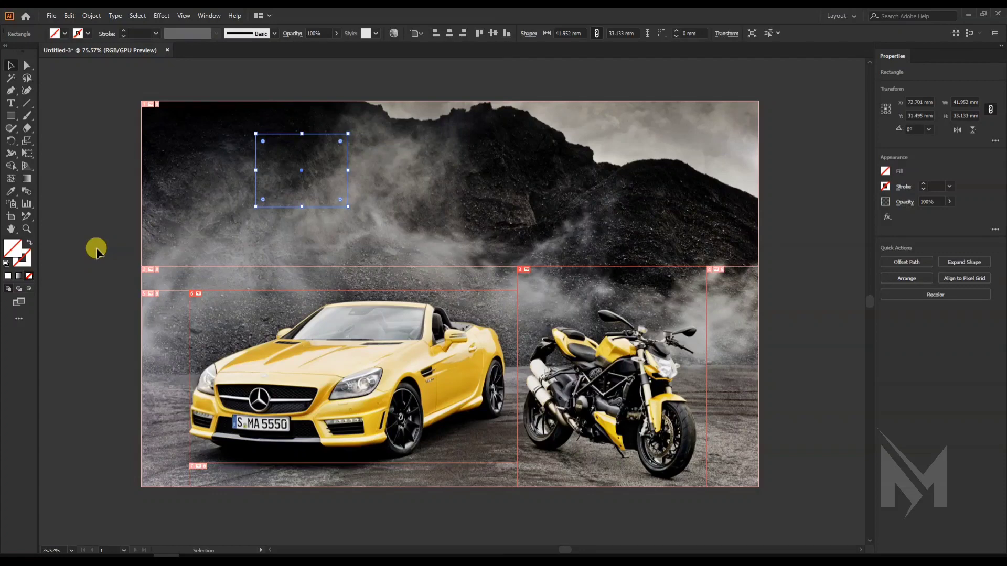
key(ctrl+shift+z)
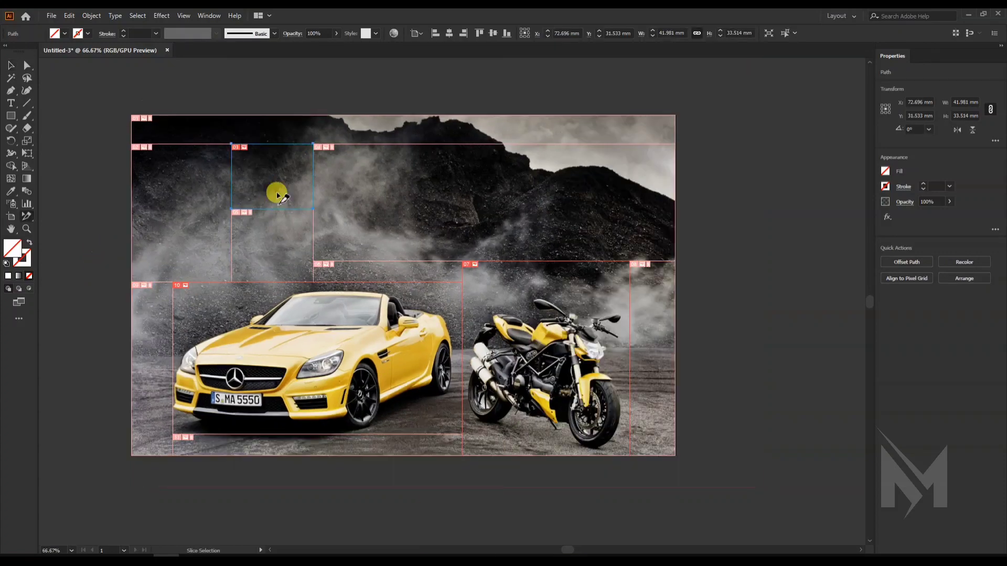
- Apply Create from Selection to the selected slice on the hillside above the car
click(91, 15)
mouse_move(125, 239)
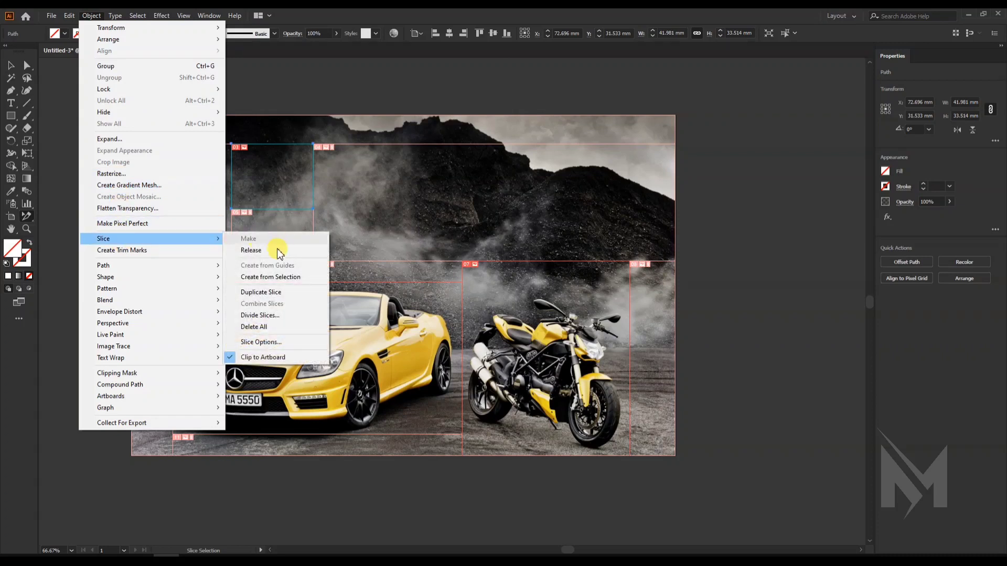
click(273, 283)
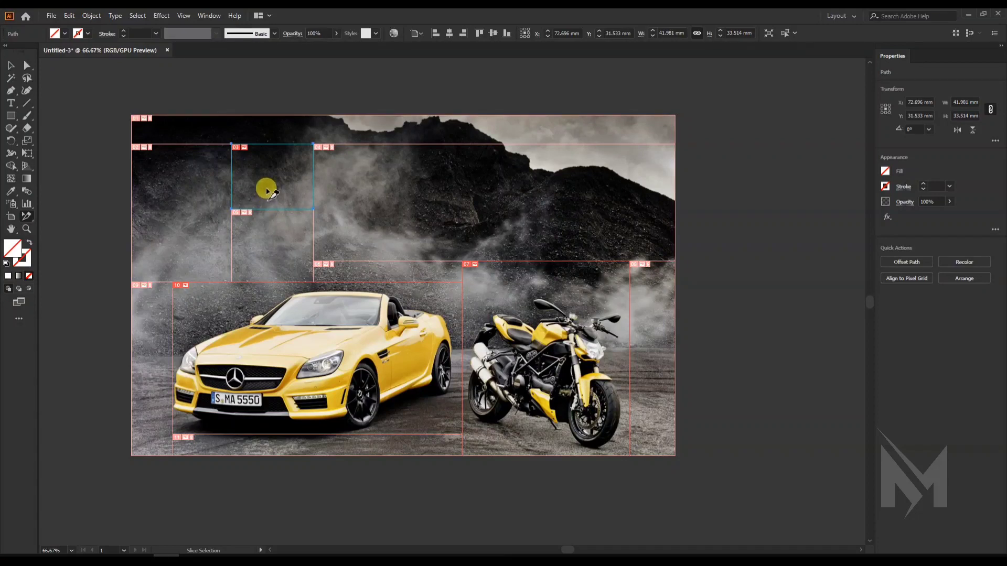
- Move the slice made from the selection beside the original hillside slice, to about X 132.7 mm, Y 40 mm
drag(266, 191, 407, 203)
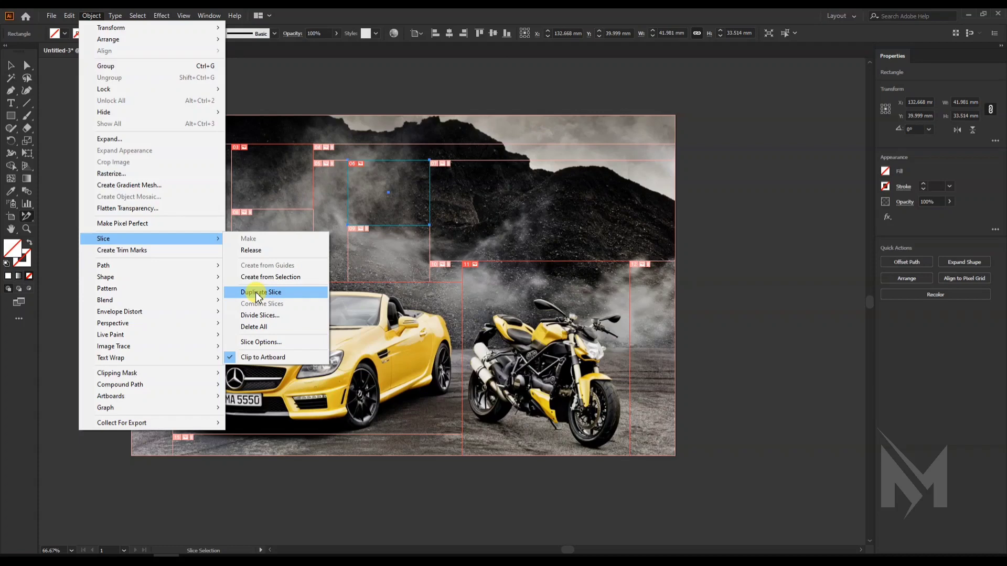
click(257, 292)
- Duplicate the car slice, move the copy up onto the hillside, and undo that move
click(309, 321)
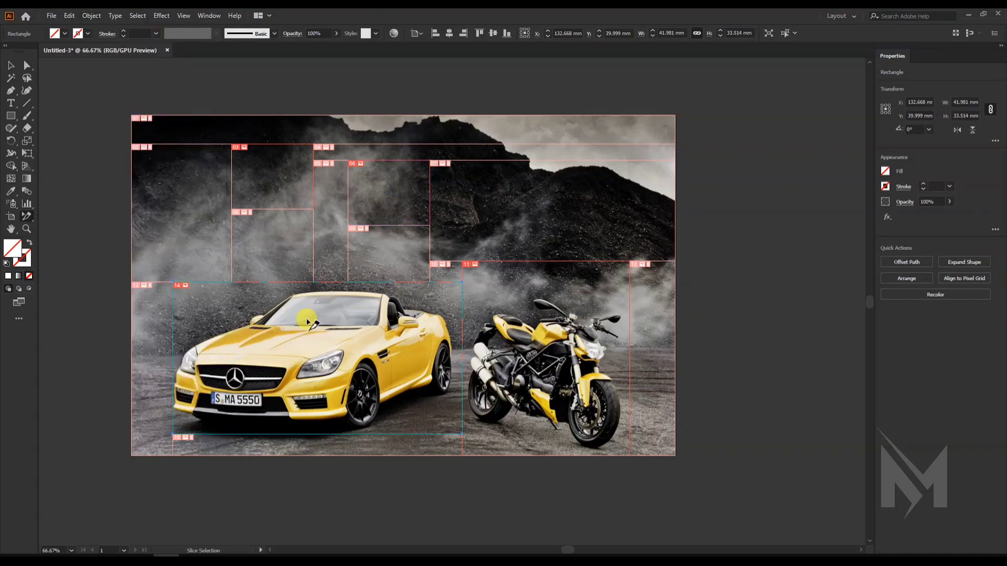
click(91, 15)
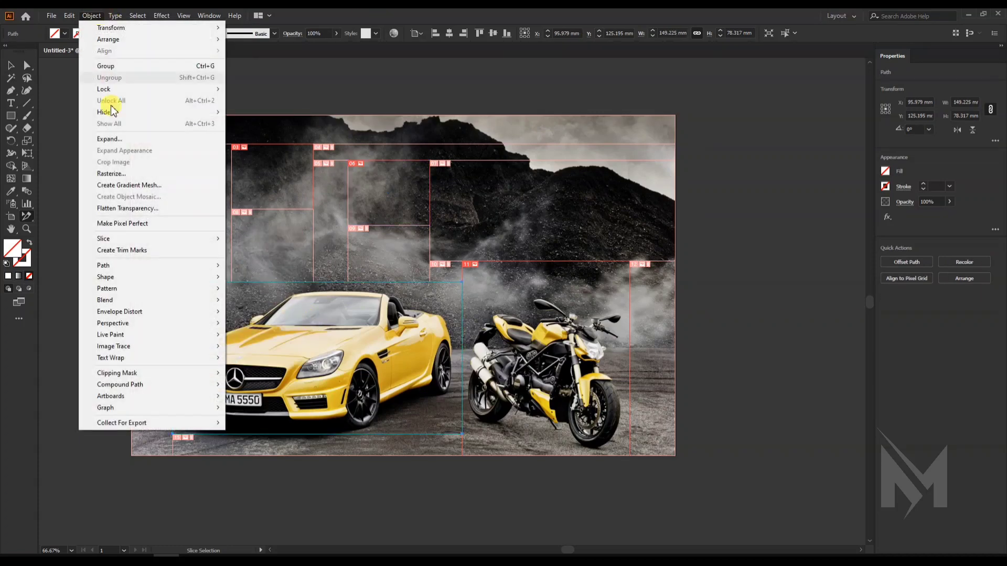
mouse_move(134, 238)
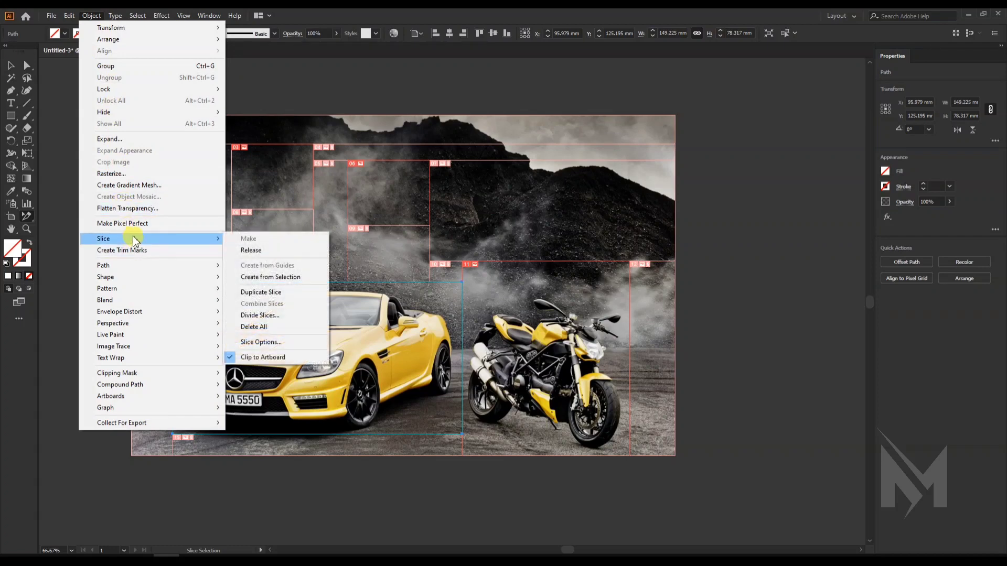
click(259, 297)
drag(373, 320, 486, 174)
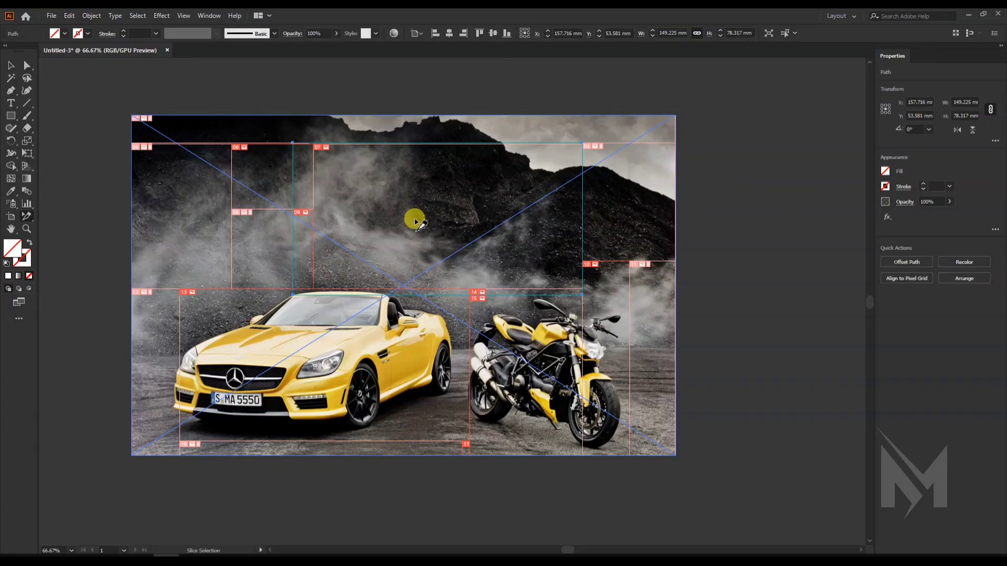
key(ctrl+z)
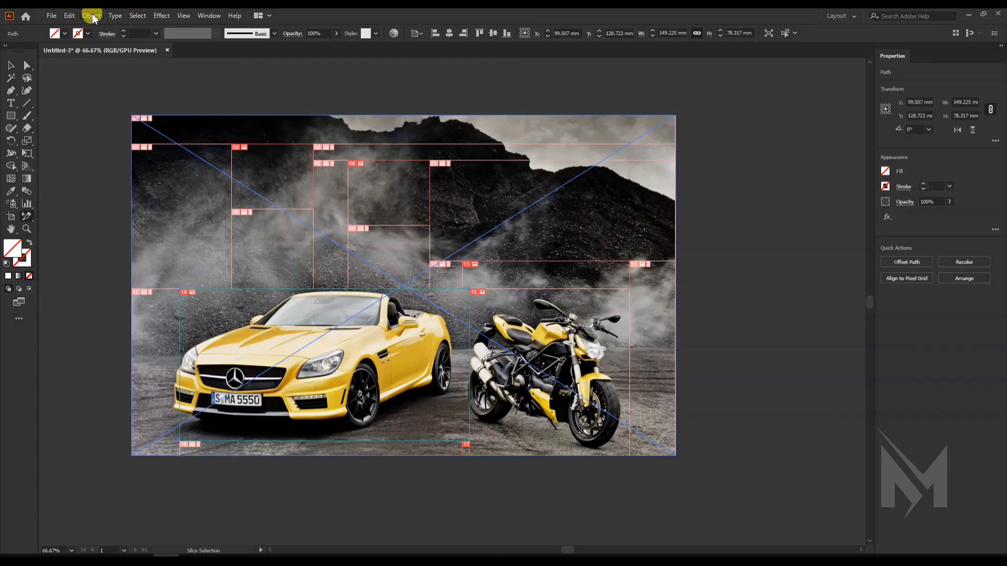
- Preview dividing the car slice horizontally into 3 evenly spaced slices down
click(92, 16)
click(102, 239)
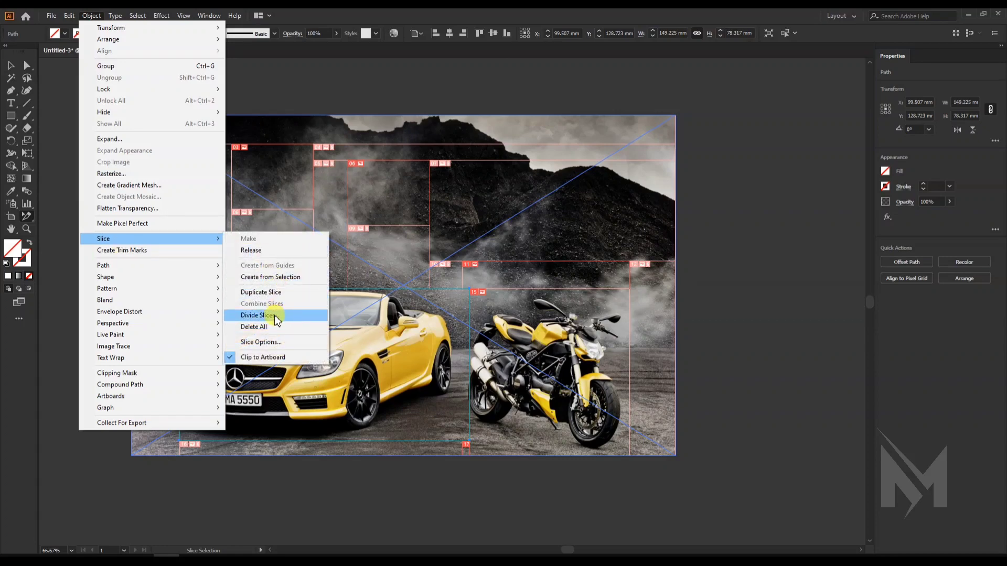
click(277, 318)
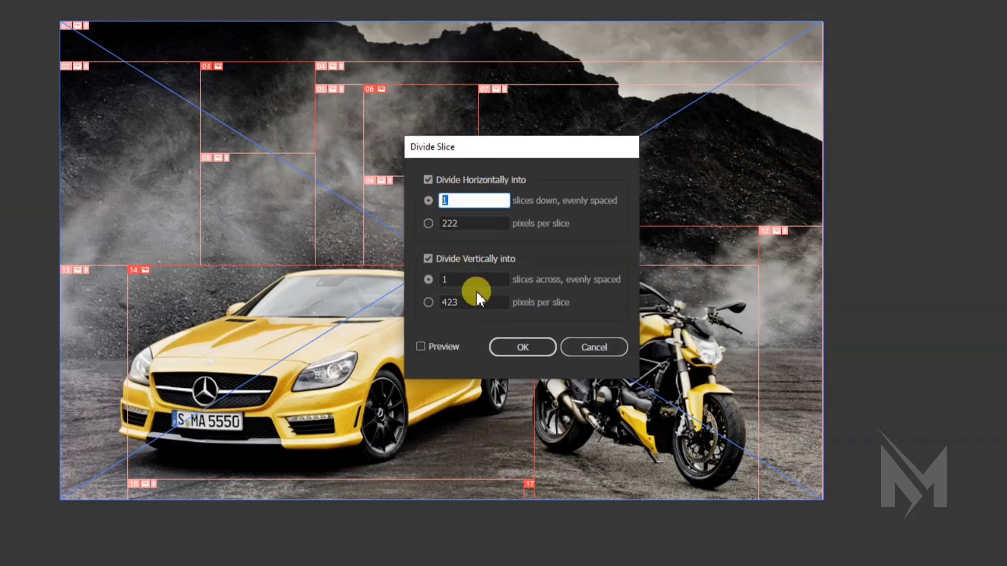
click(461, 278)
click(461, 203)
text(3)
click(430, 349)
drag(481, 146, 490, 145)
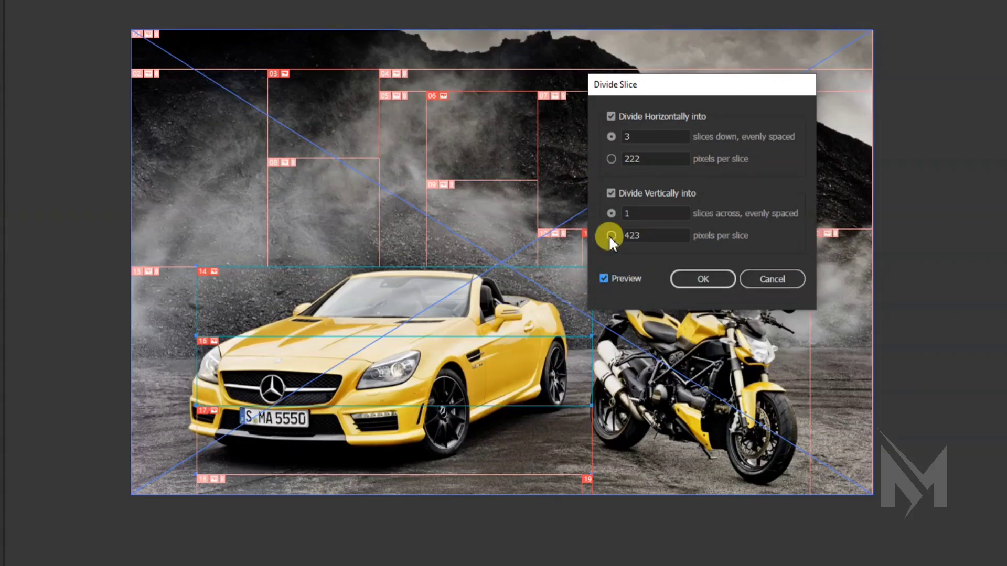
- Preview also dividing the car slice vertically into 3 evenly spaced slices across, and cancel the division
click(611, 193)
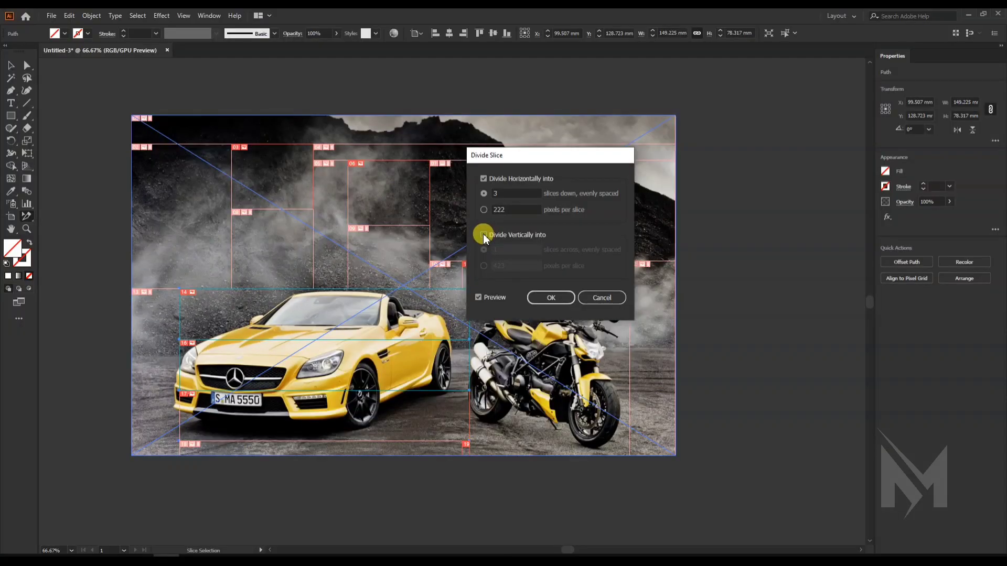
click(484, 235)
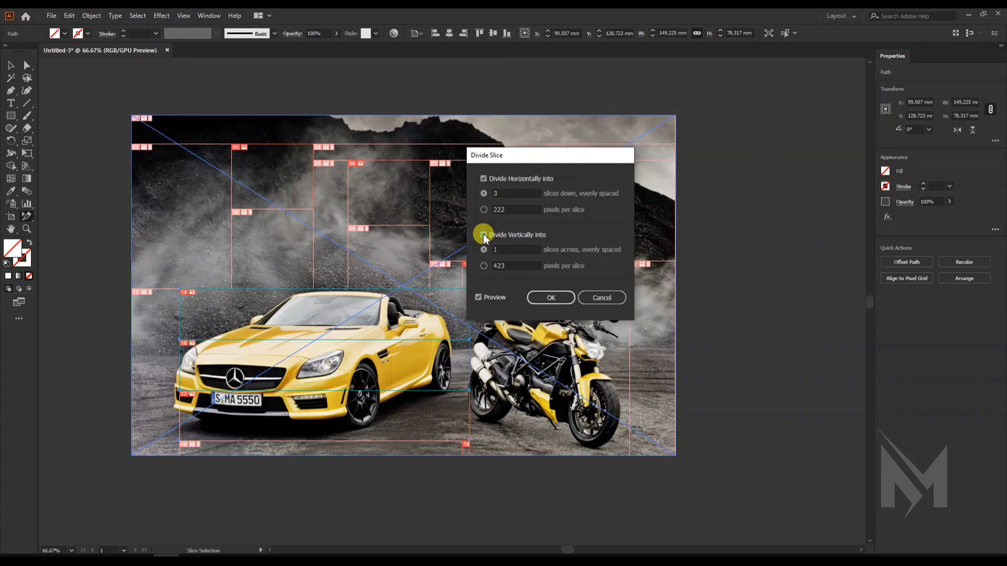
double_click(498, 249)
text(3)
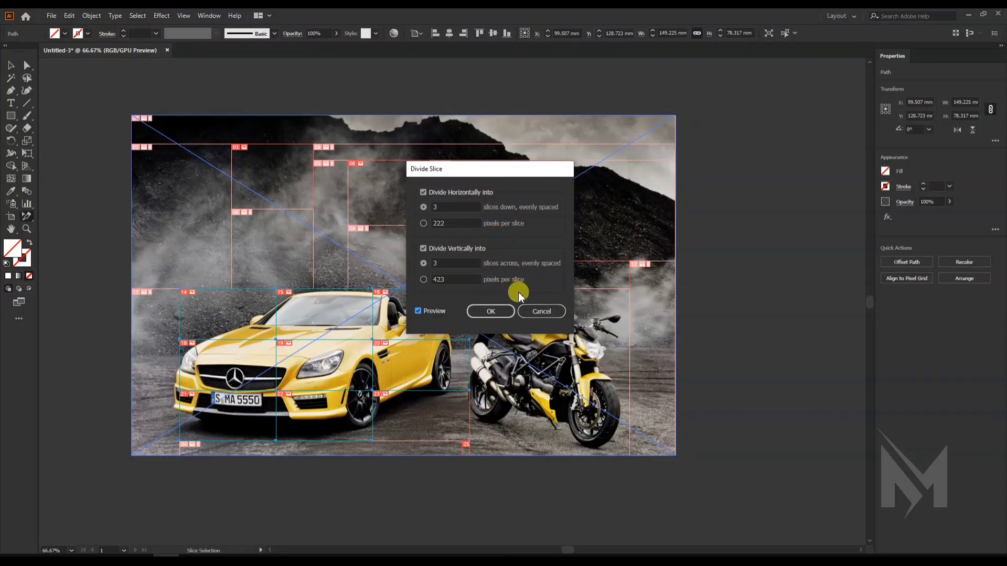
click(541, 312)
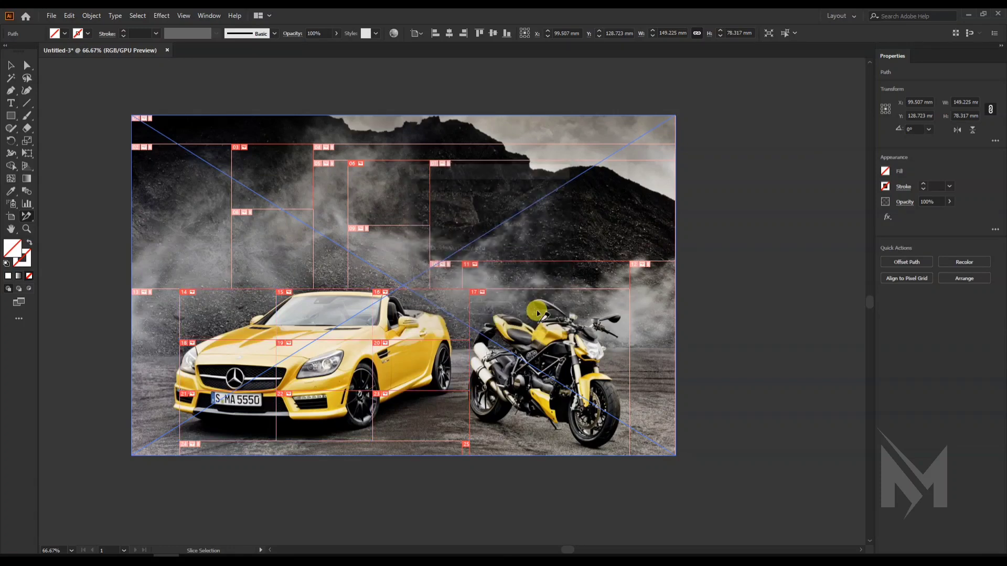
- Remove every slice with the Delete All slice command, and undo the deletion
click(91, 16)
mouse_move(101, 239)
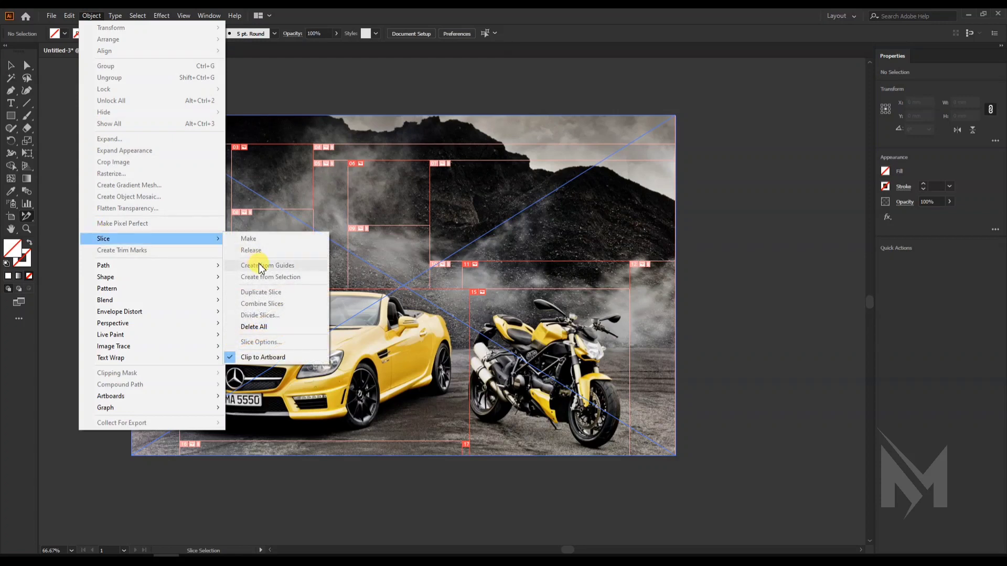
click(263, 327)
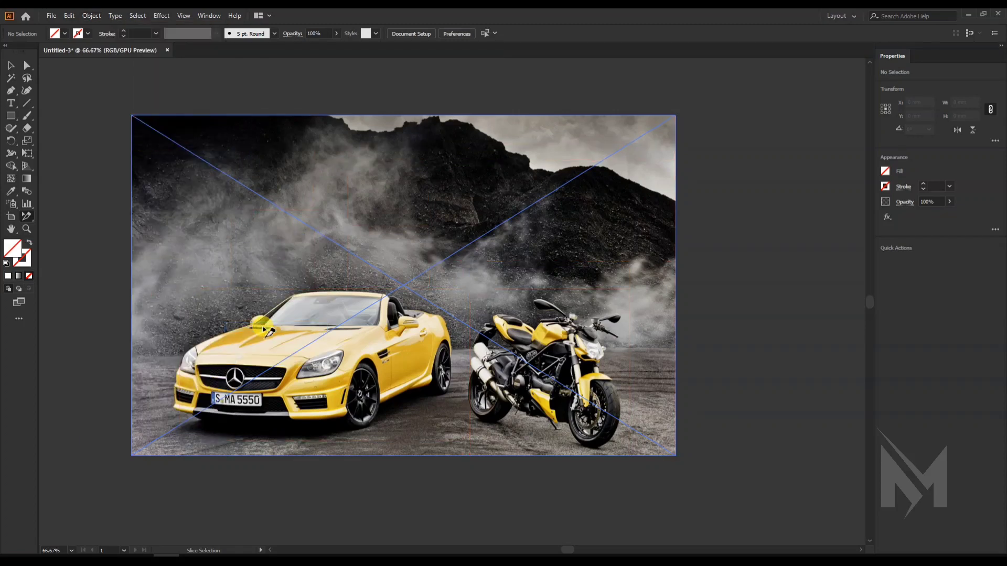
key(ctrl+z)
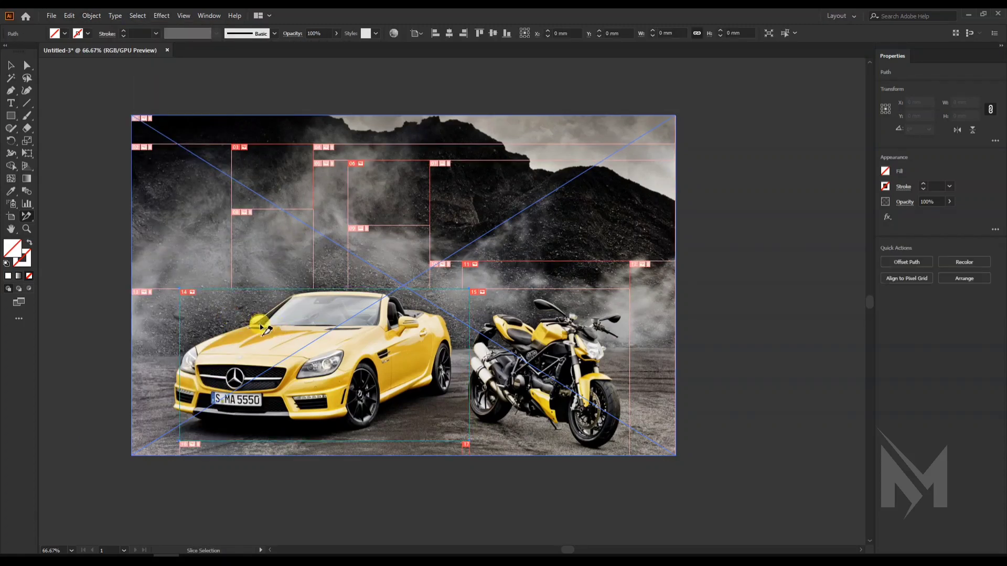
- Delete the car slice with the Slice Selection tool, and delete all remaining slices on the photo
drag(30, 216, 79, 234)
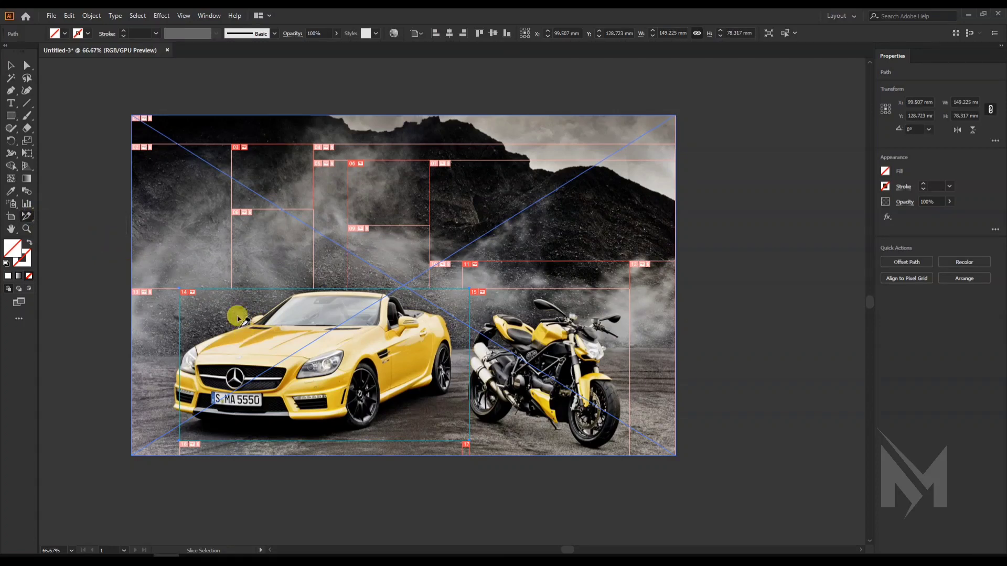
key(Delete)
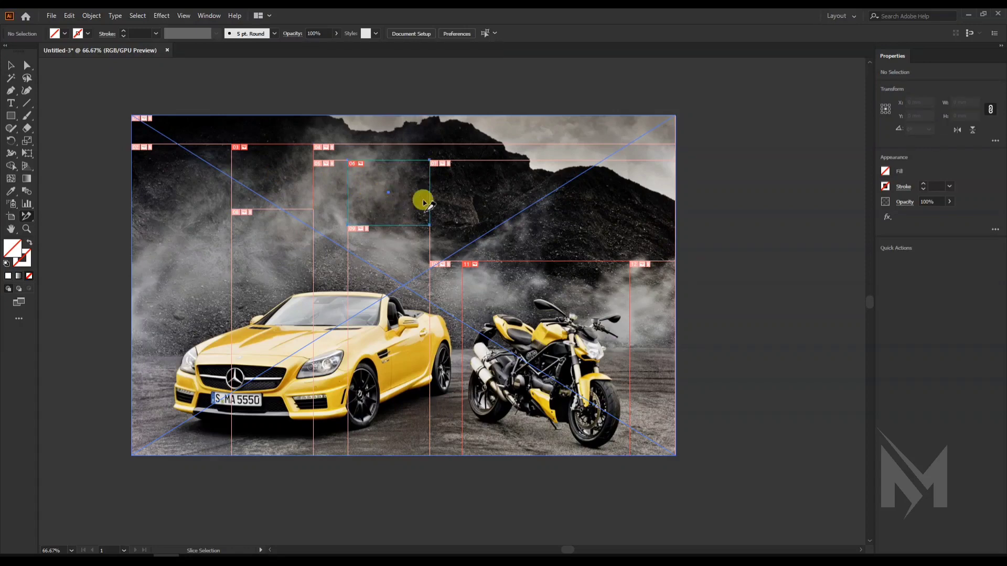
key(ctrl+a)
key(Delete)
click(91, 15)
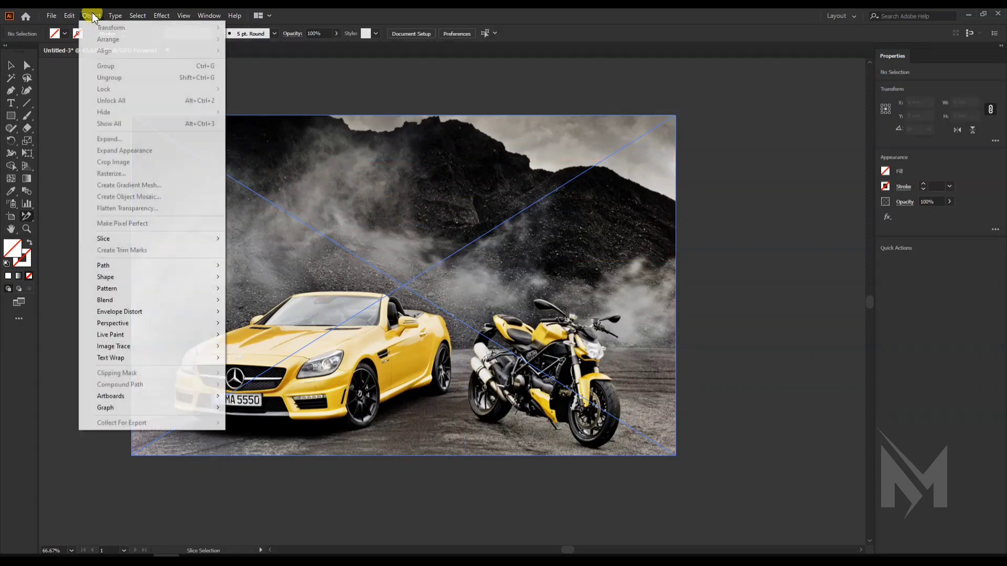
mouse_move(130, 239)
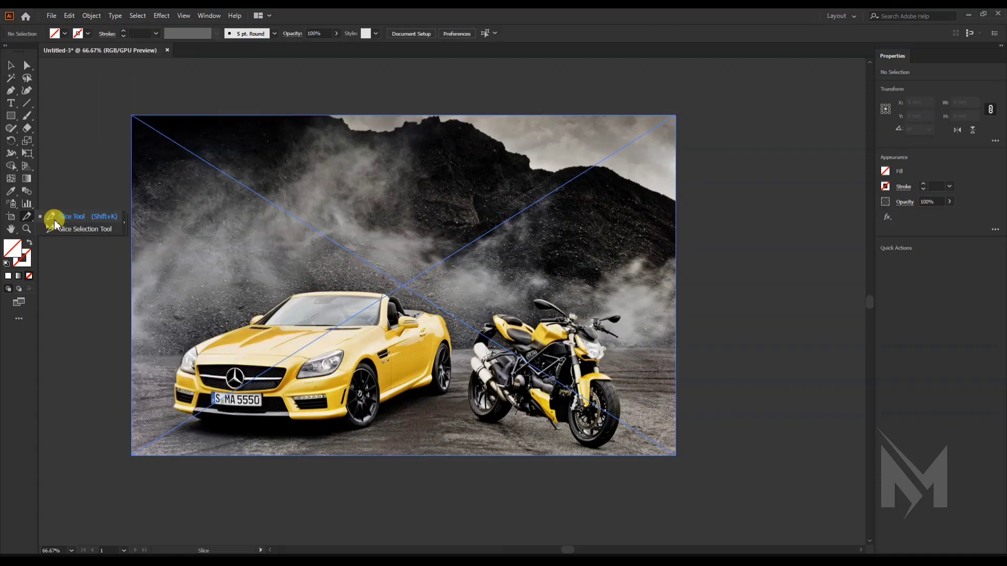
- Draw one slice around the car and an adjoining slice of about 89 × 100 mm around the motorcycle with the Slice tool
click(80, 217)
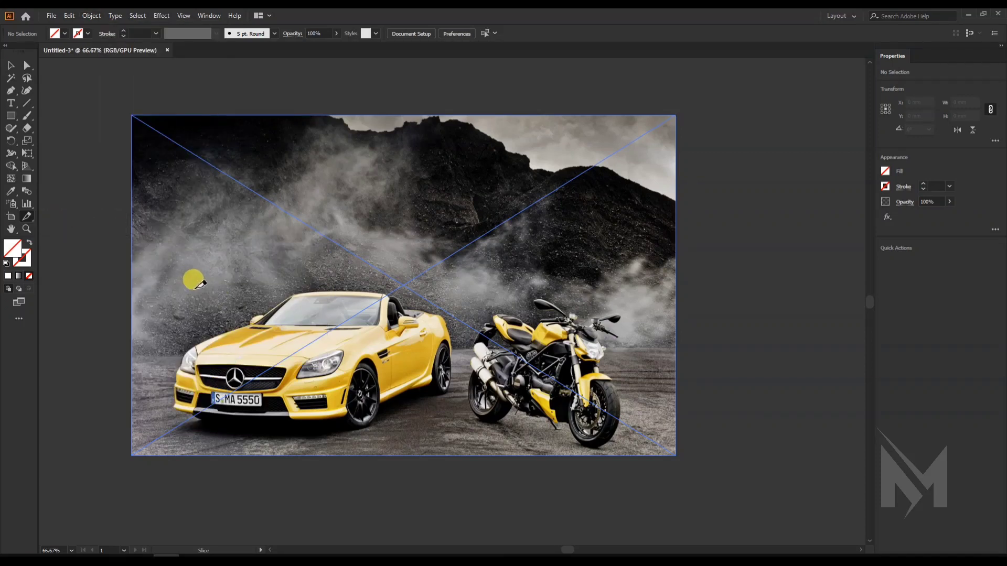
drag(162, 261, 456, 438)
drag(458, 262, 631, 456)
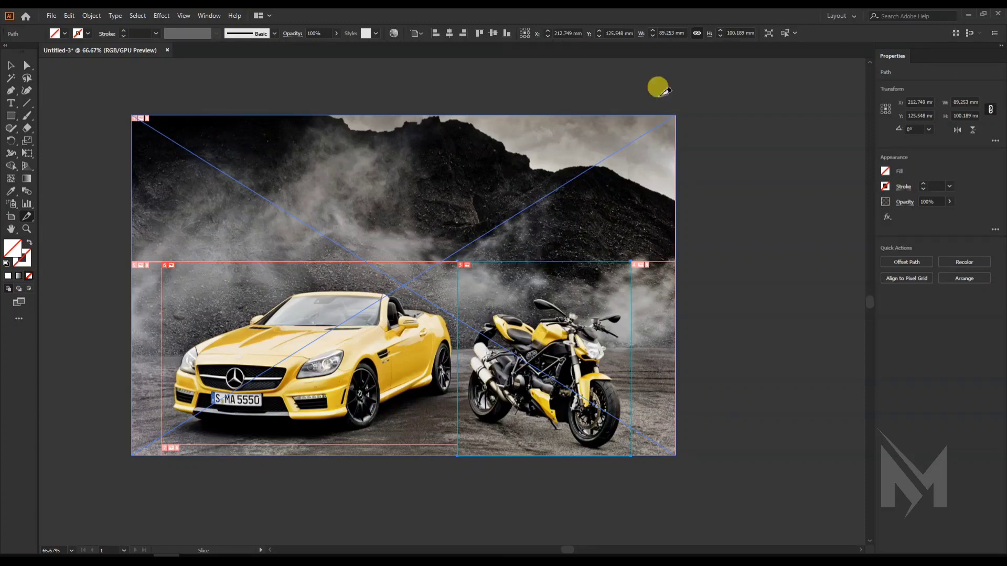
- Open the Save for Web (Legacy) export and select the car and motorcycle slices alternately in the preview
click(51, 16)
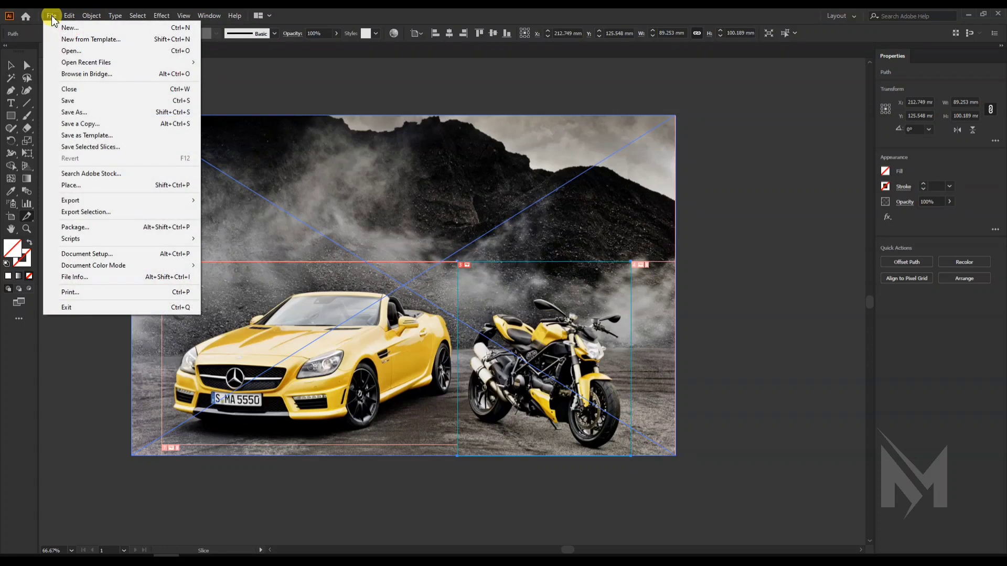
mouse_move(109, 199)
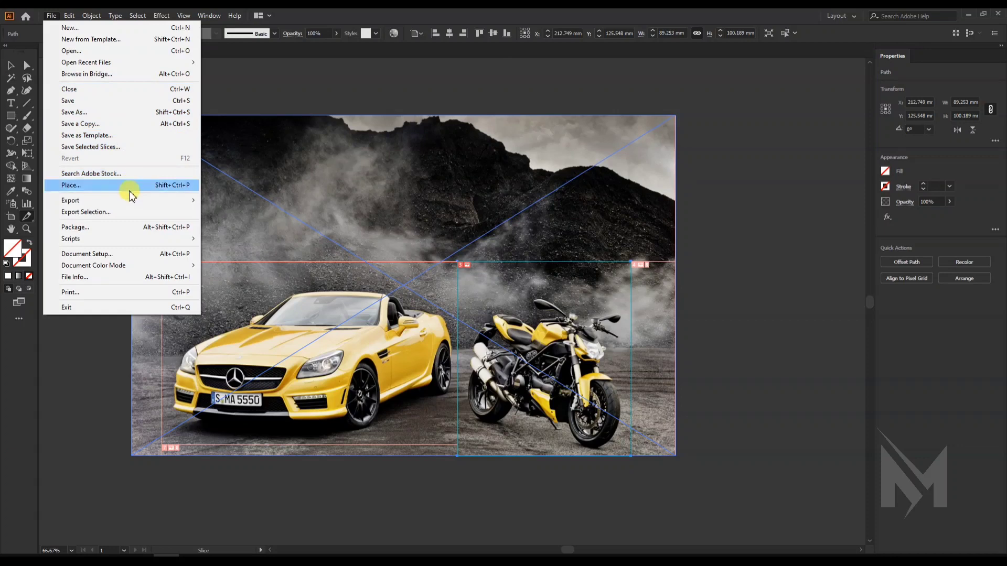
mouse_move(134, 203)
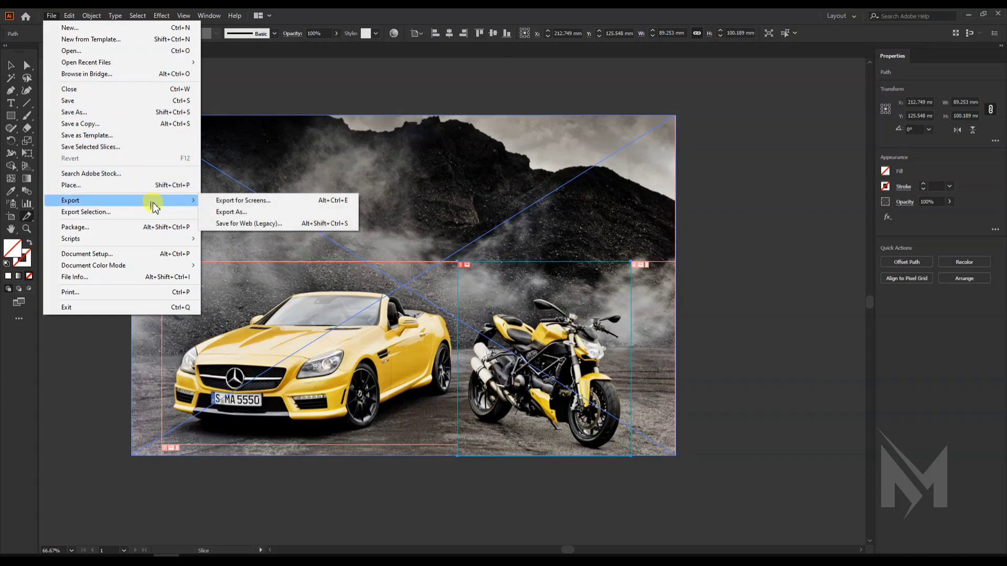
click(222, 225)
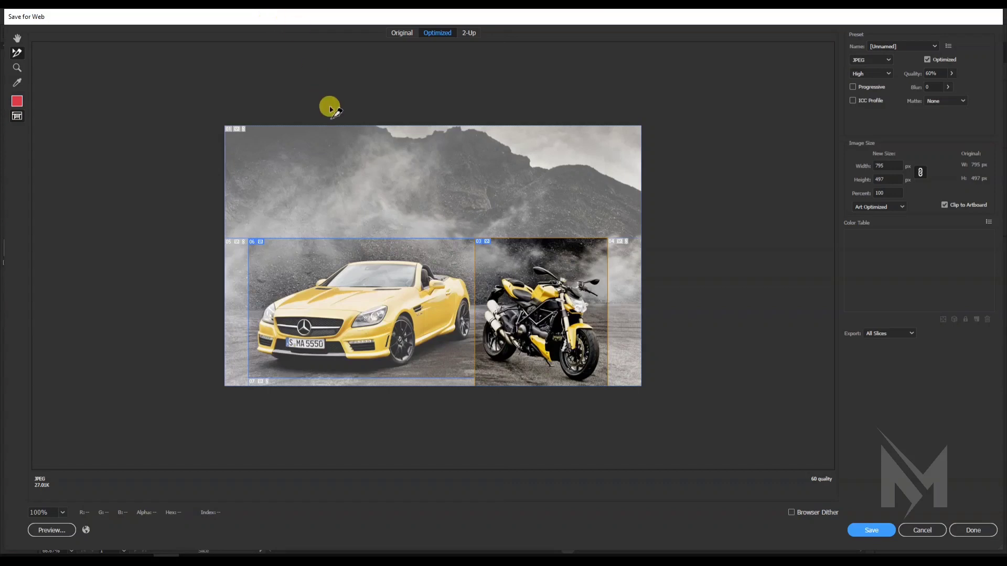
click(419, 289)
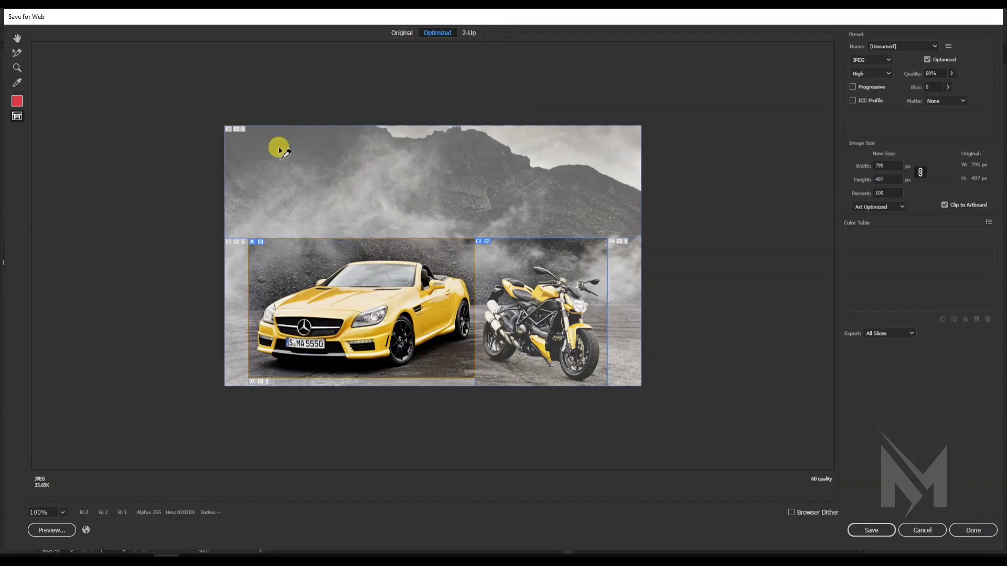
click(513, 302)
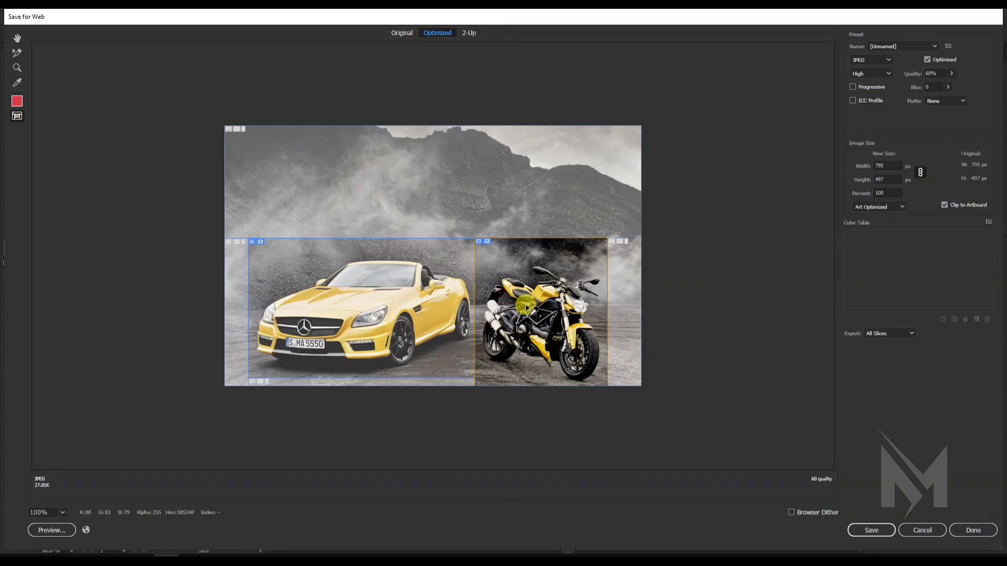
click(408, 321)
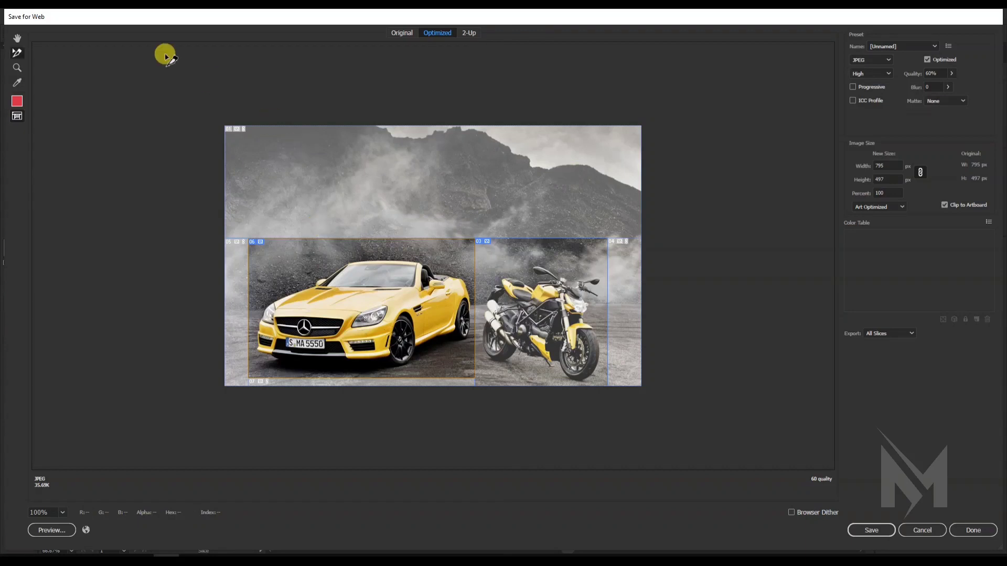
- Name the car slice CAR in its slice options
double_click(348, 288)
drag(444, 191, 402, 189)
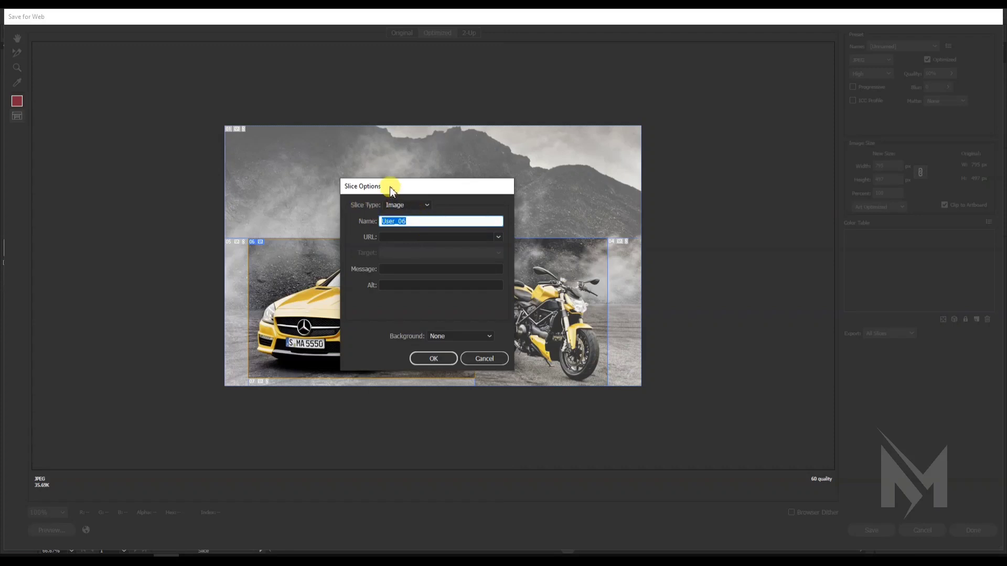
text(CAR)
click(430, 359)
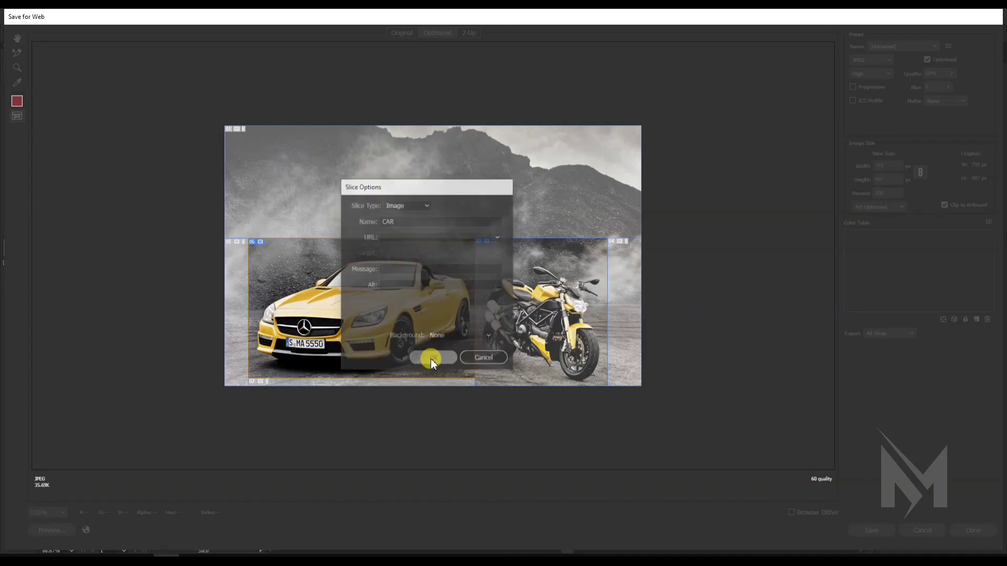
- Name the motorcycle slice BIKE in its slice options
click(508, 301)
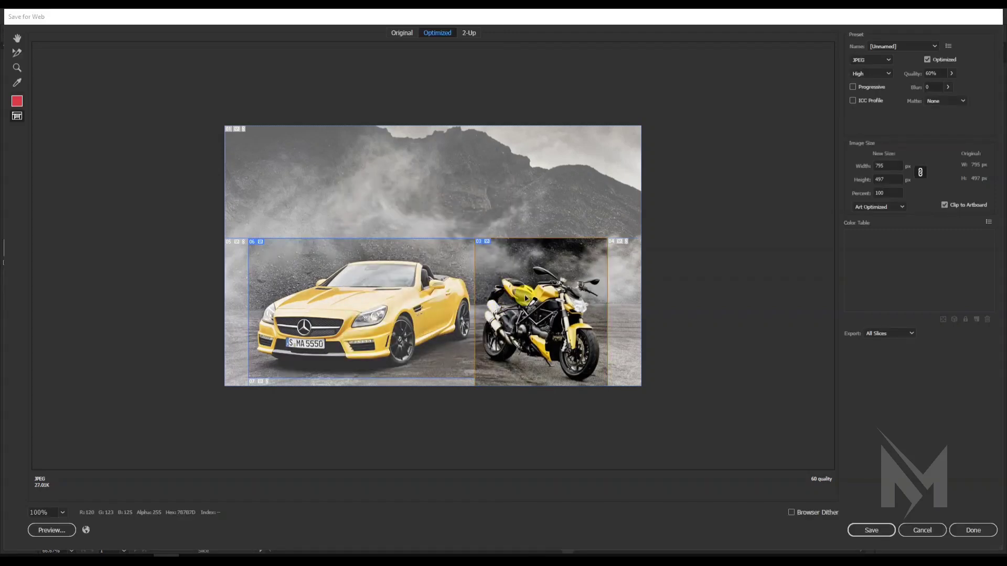
double_click(526, 298)
text(BIKE)
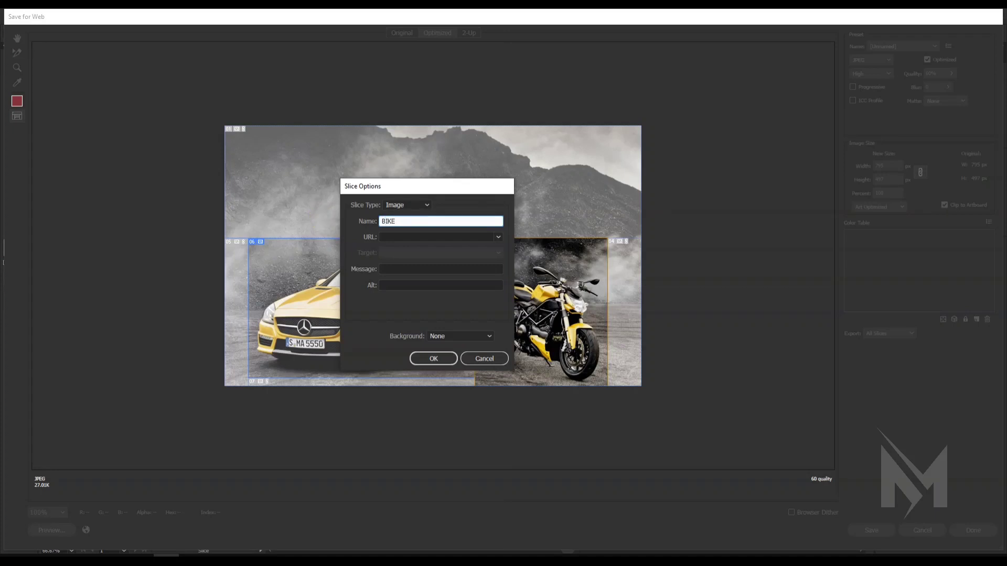
click(443, 357)
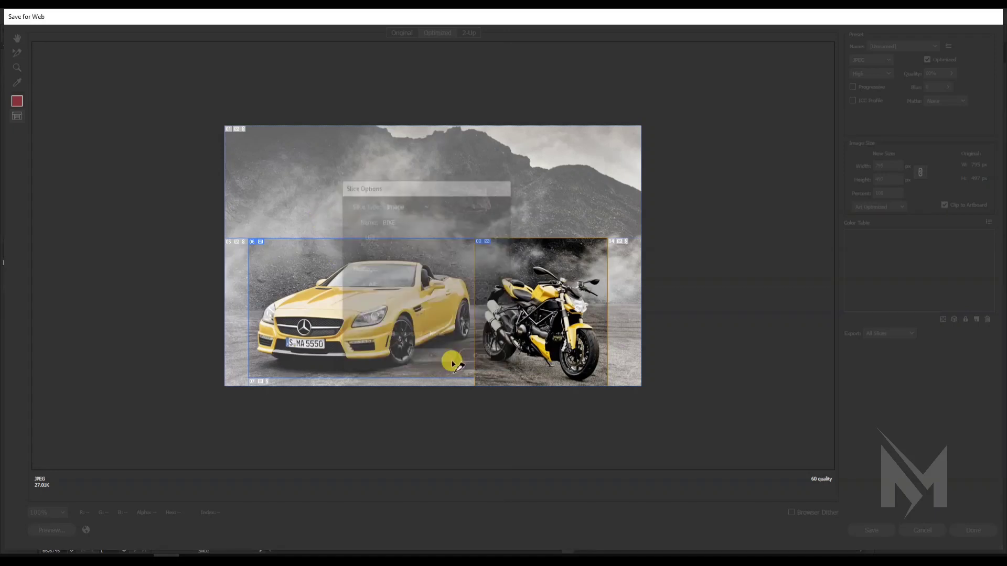
- Open the car slice's options, examine its name and URL fields, and close them without a link
double_click(419, 304)
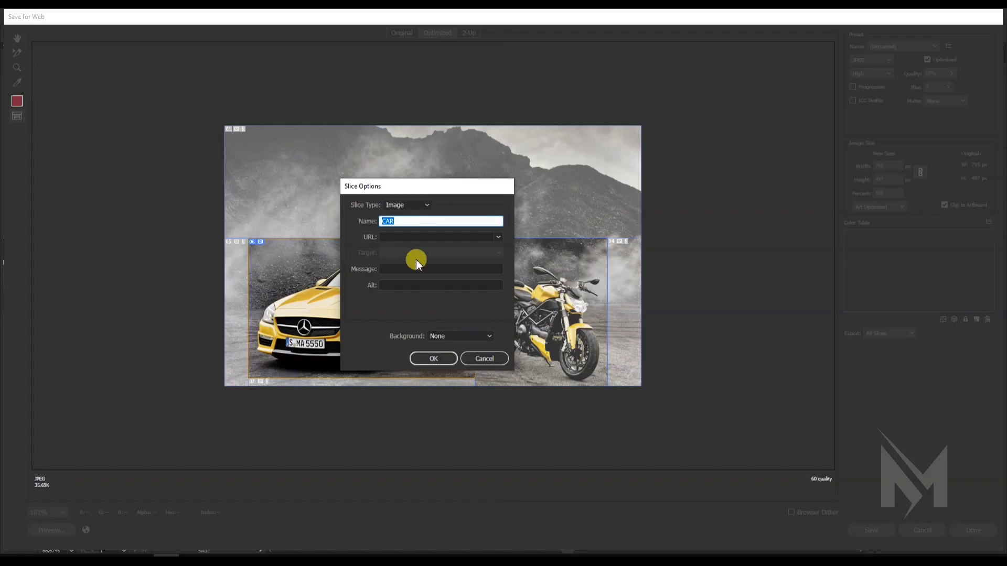
click(408, 221)
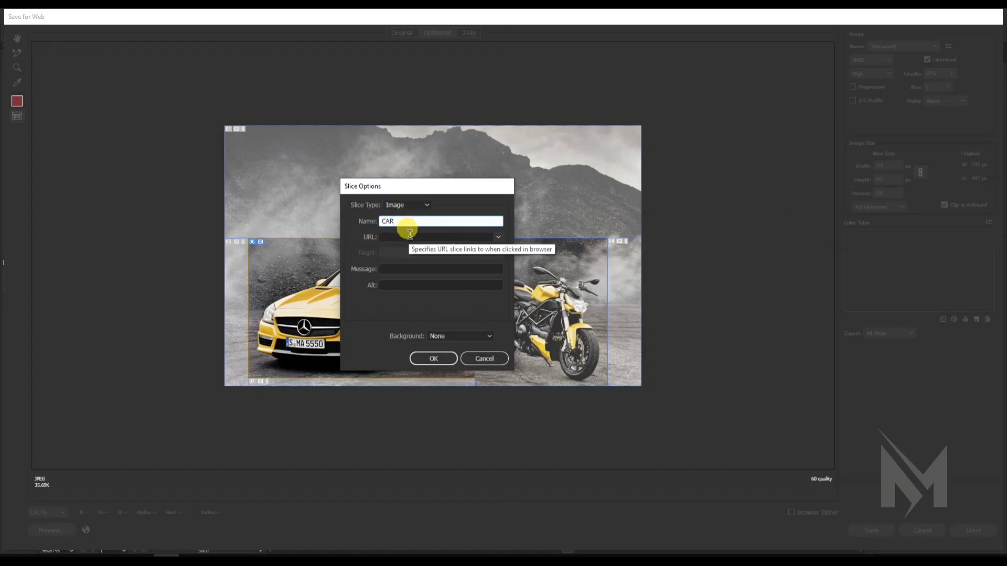
key(Tab)
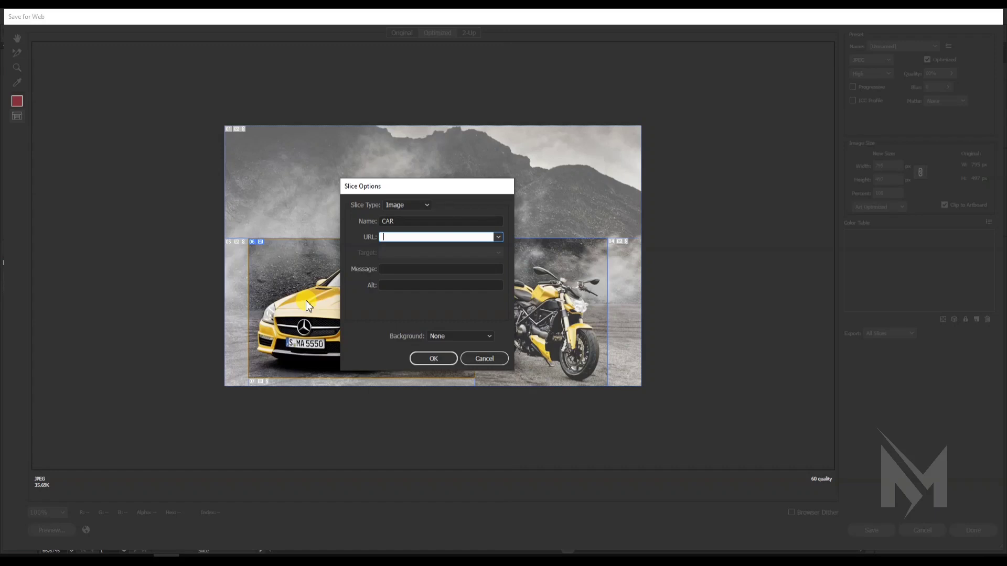
key(Return)
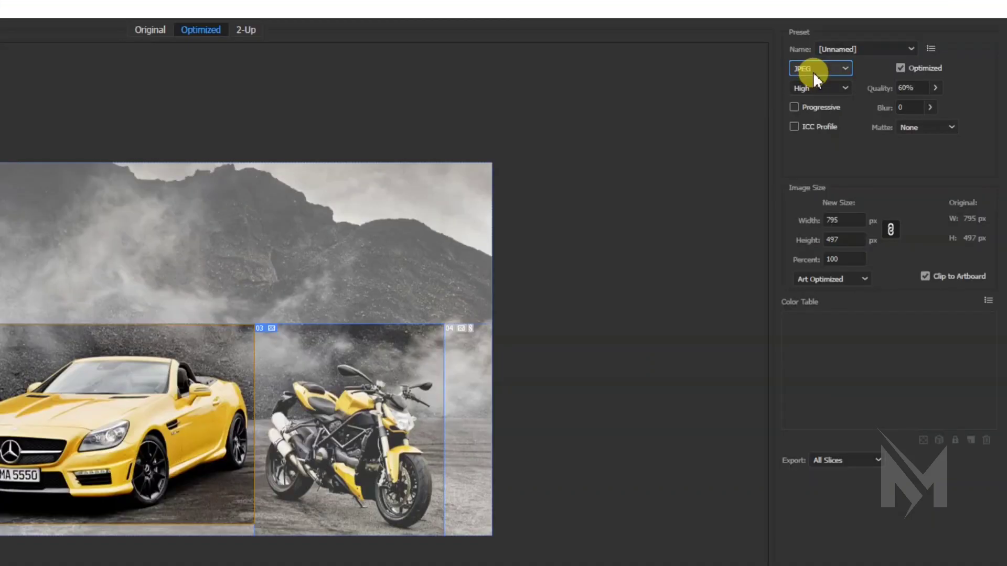
- Examine the available export file formats and the JPEG compression quality presets
click(813, 71)
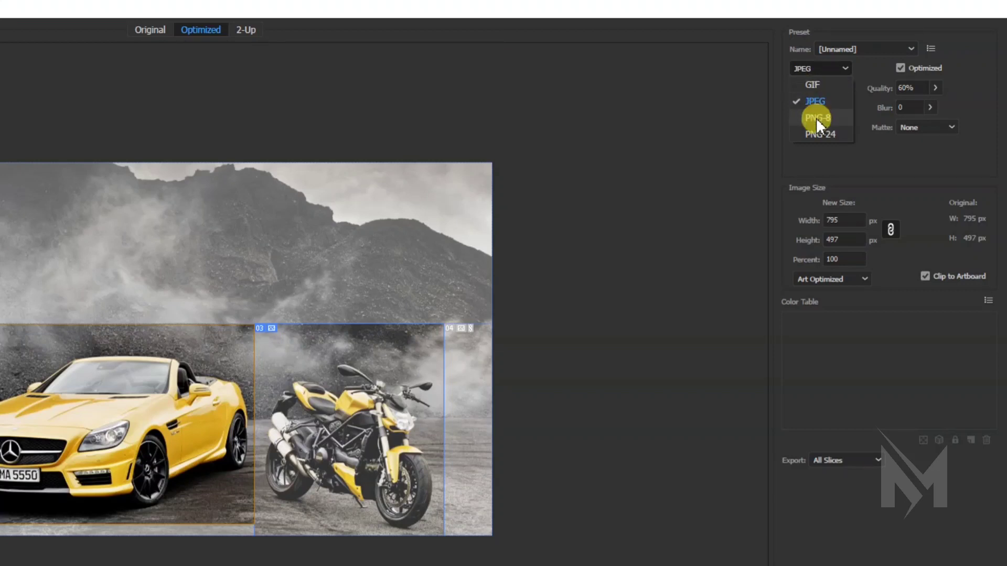
click(834, 66)
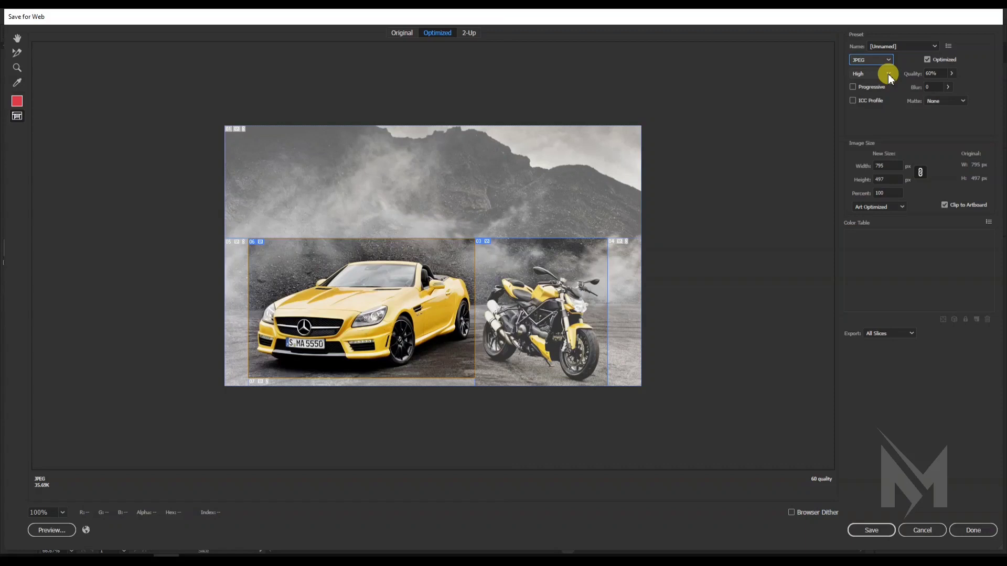
click(889, 73)
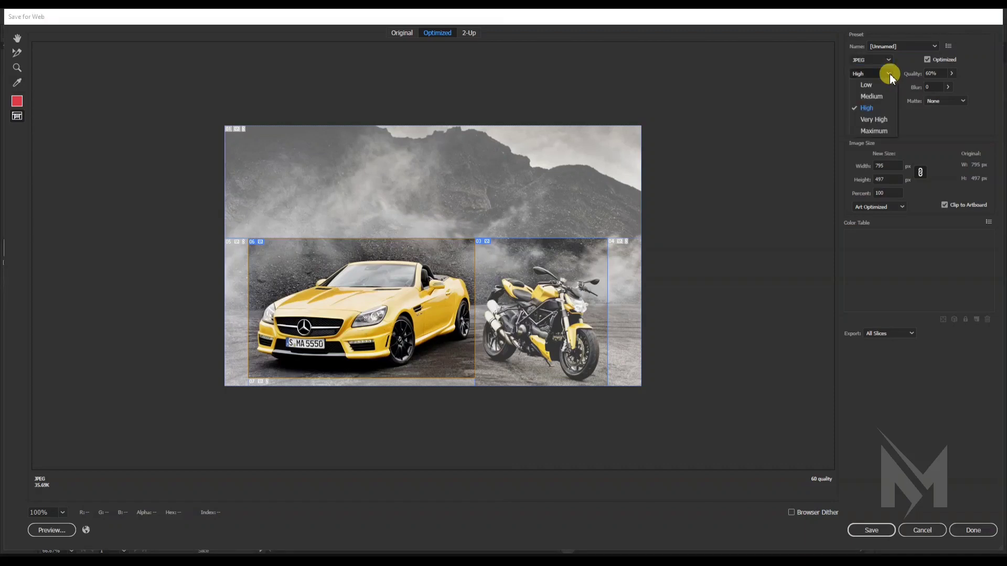
click(889, 74)
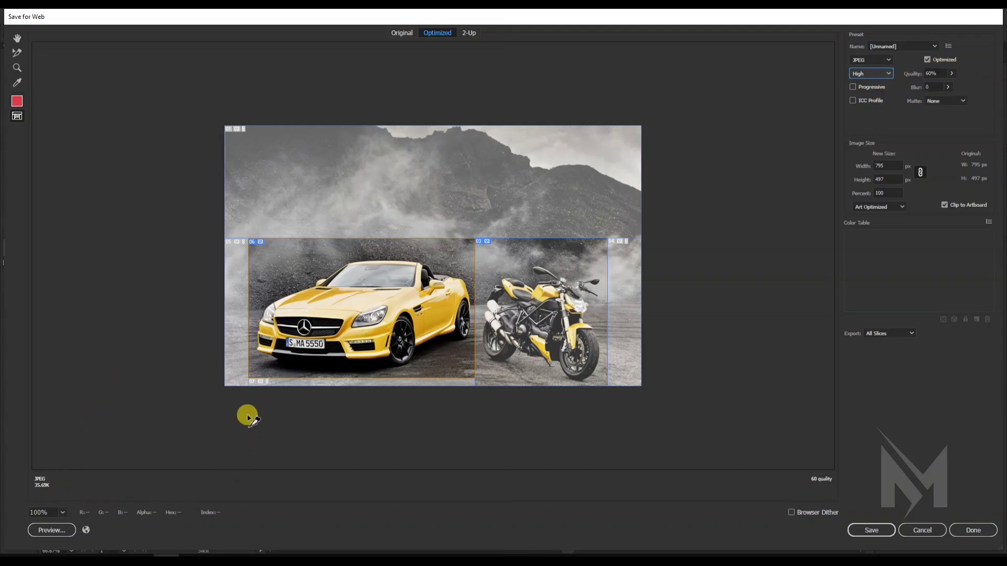
- Select the motorcycle and car slices in turn to compare their optimized file sizes
click(490, 295)
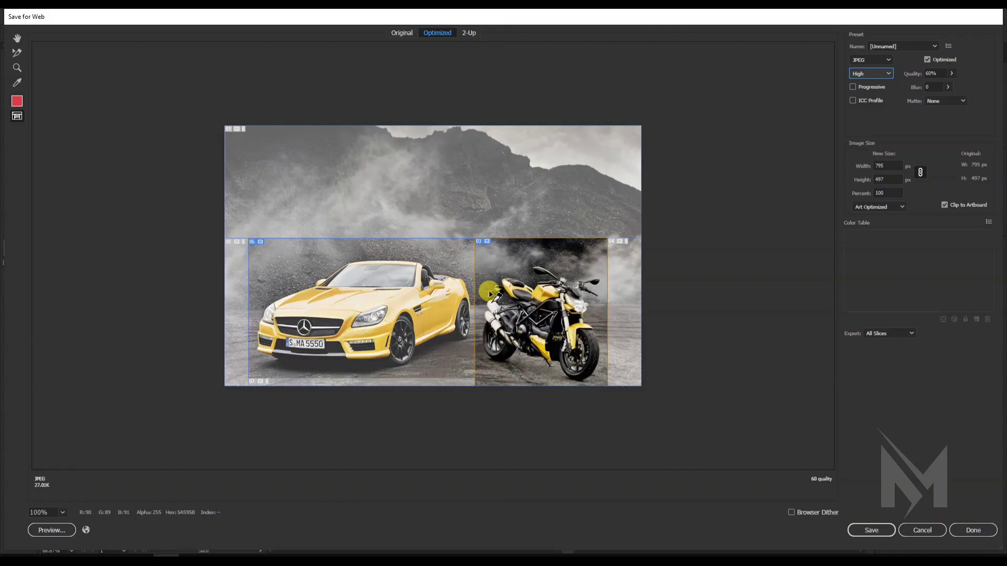
click(392, 297)
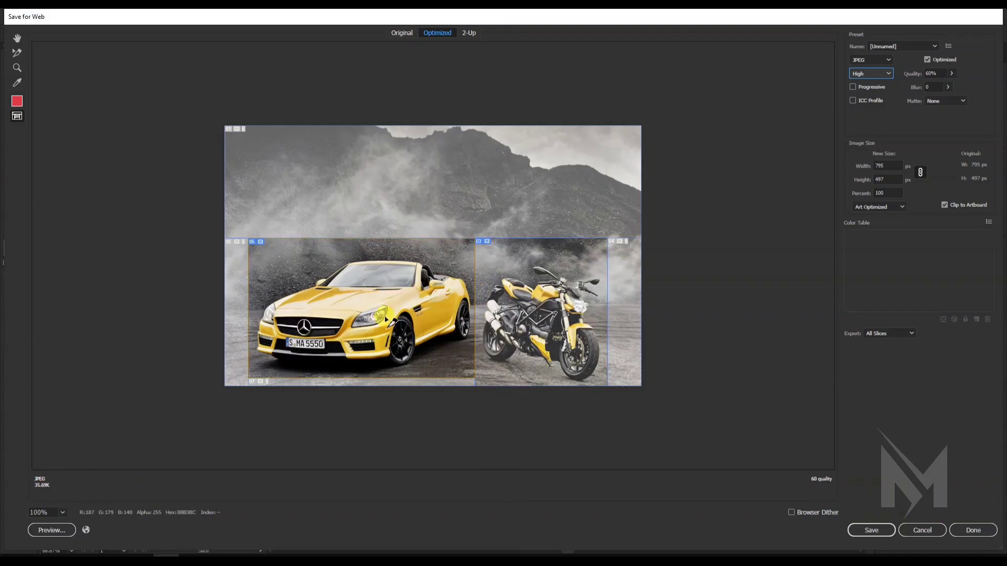
click(512, 298)
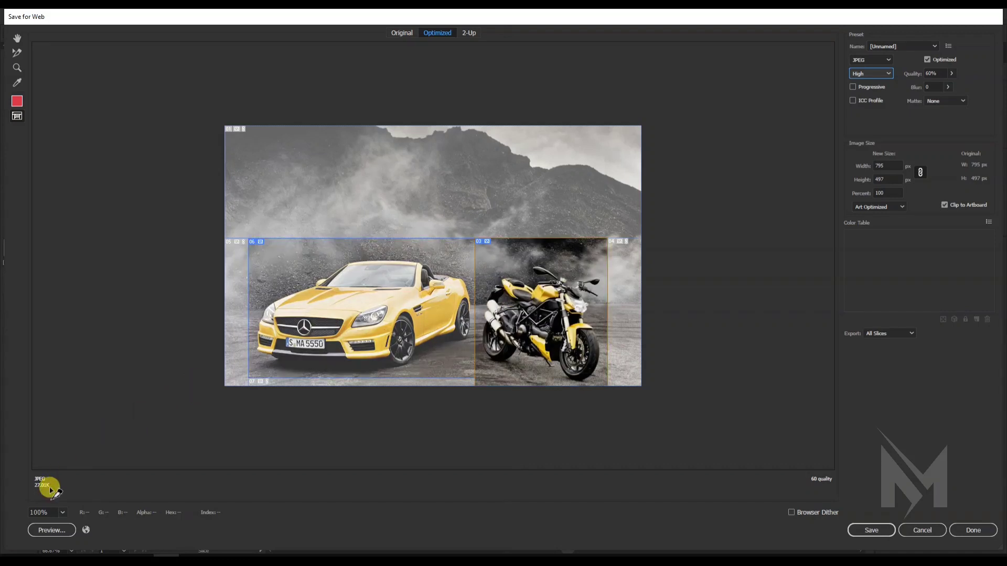
- Set the car slice's JPEG quality to 50%
click(470, 350)
click(951, 73)
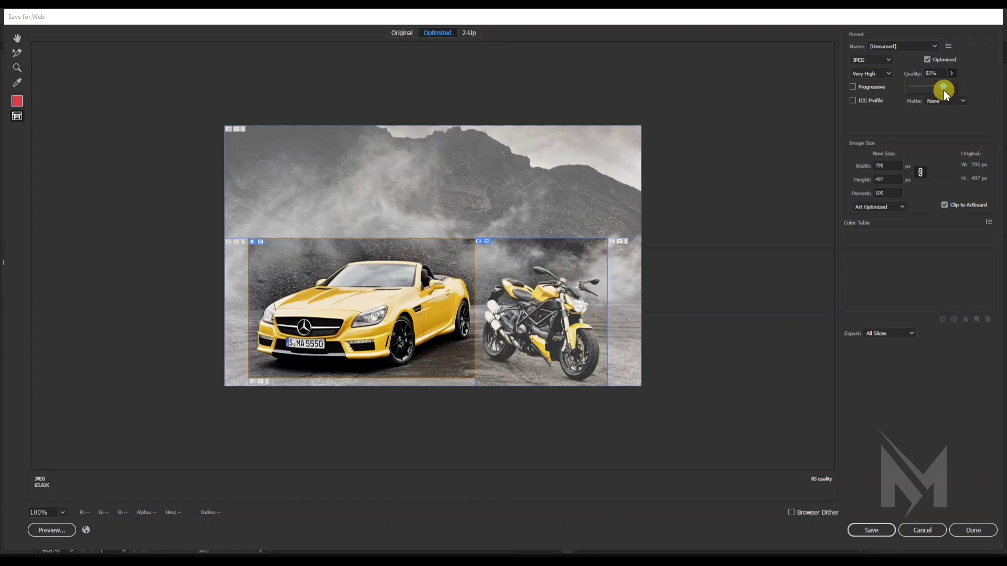
drag(943, 87, 931, 87)
click(911, 121)
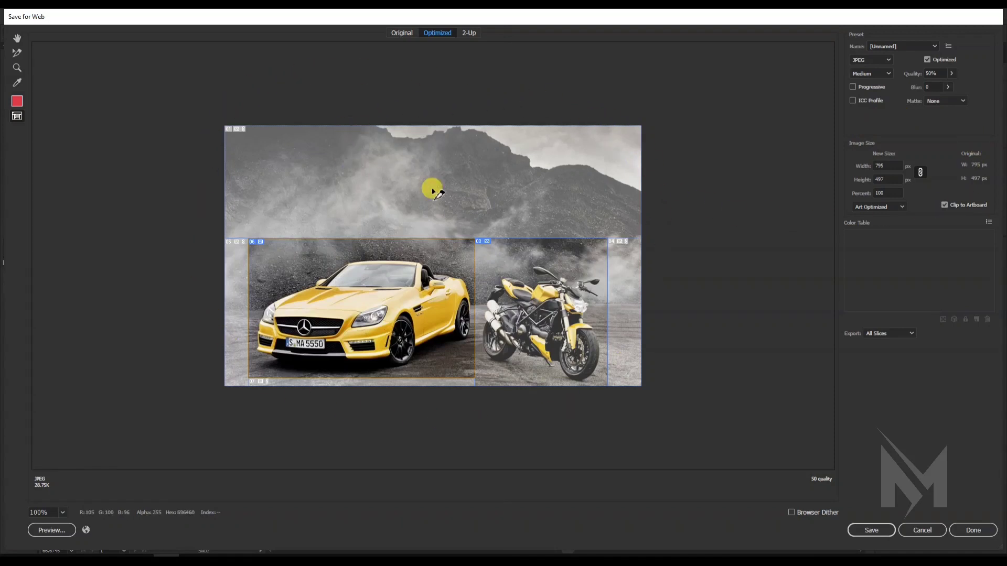
- Examine the new width and height fields of the export's image size
click(874, 165)
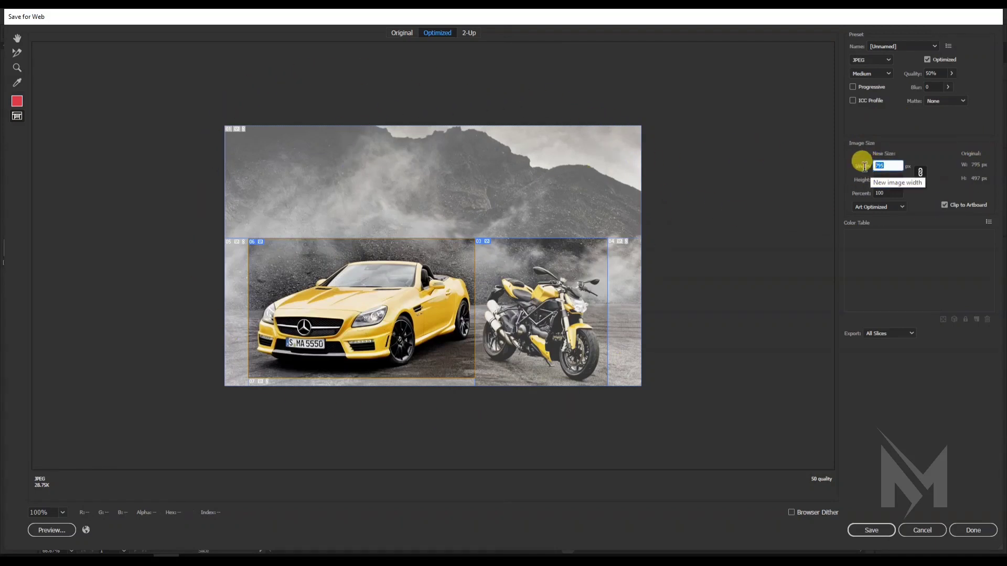
click(877, 180)
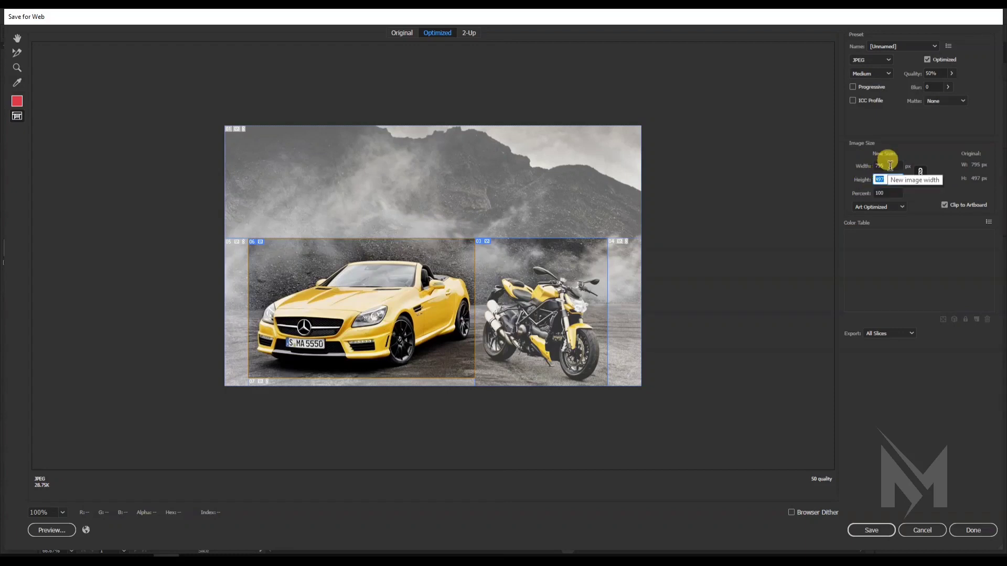
click(892, 166)
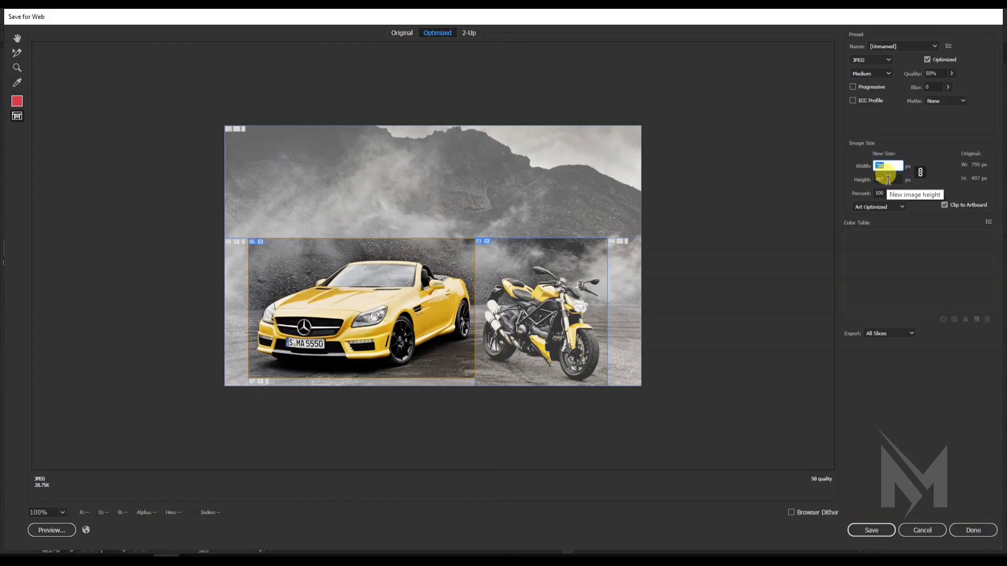
drag(891, 166, 861, 177)
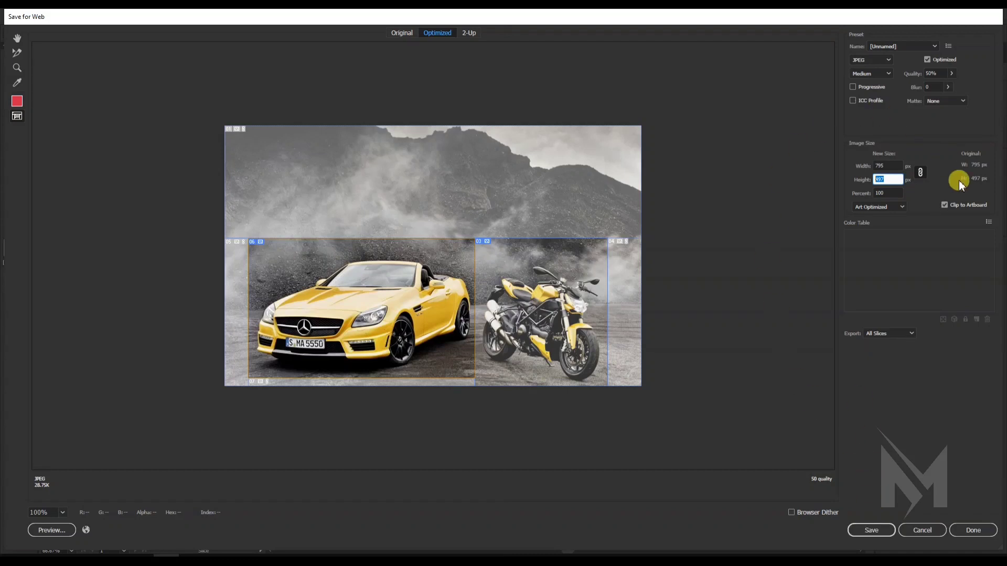
- Start saving the optimized slices and create a folder named Slice on the DATA (D:) drive
click(873, 530)
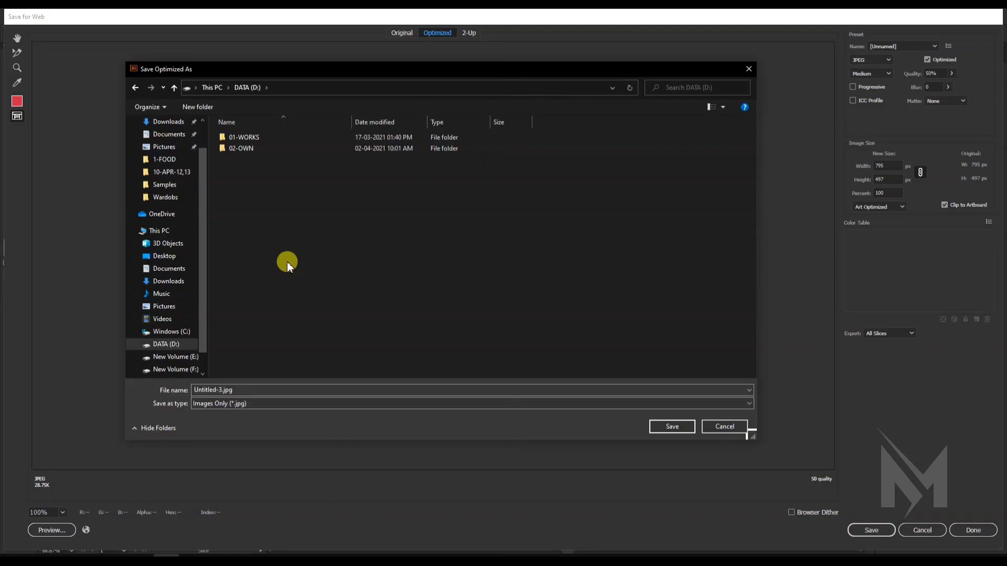
click(208, 108)
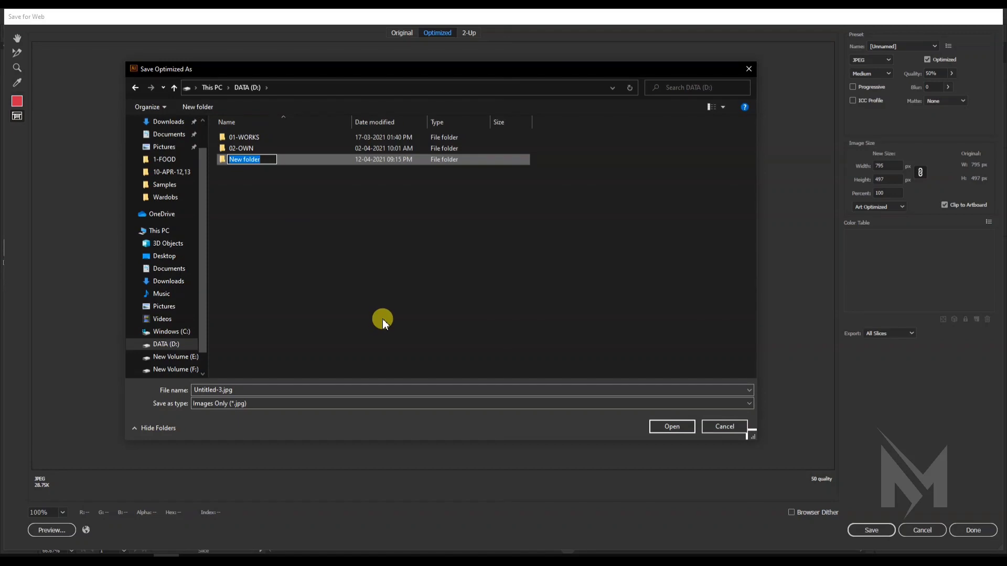
text(Slice)
click(382, 318)
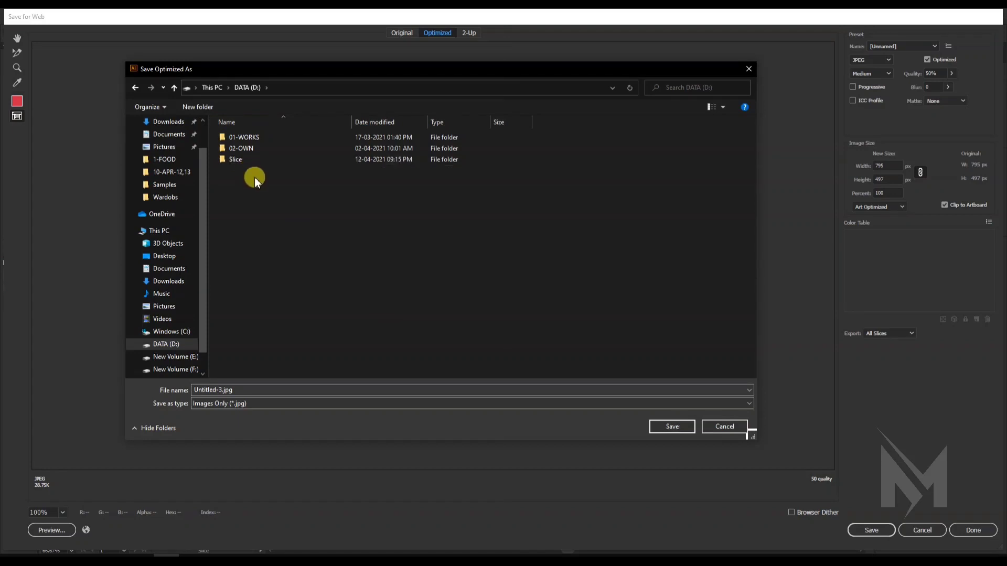
- Save the slices as images into the Slice folder under the file name CAR_BIKE
double_click(234, 160)
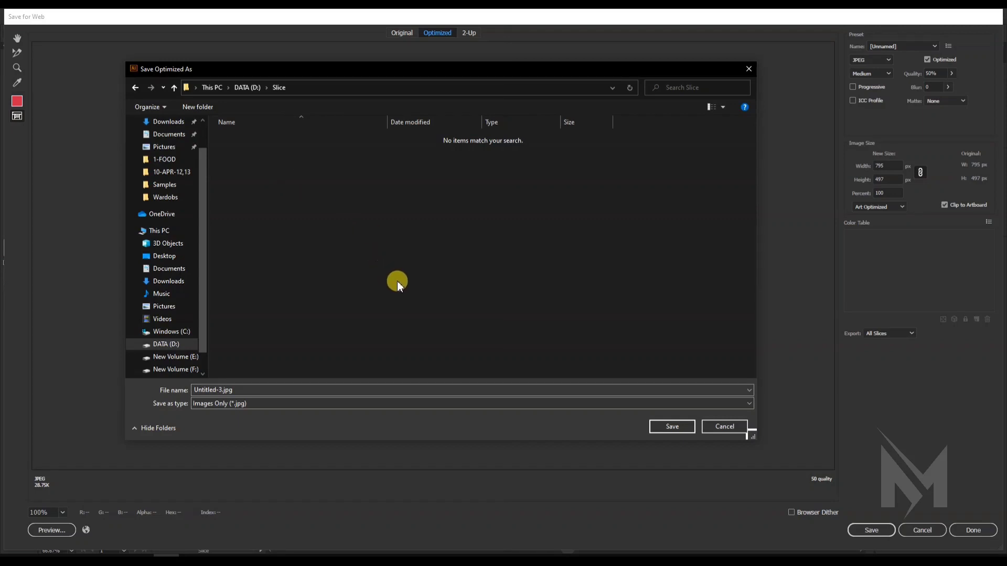
text(CAR_BIKE)
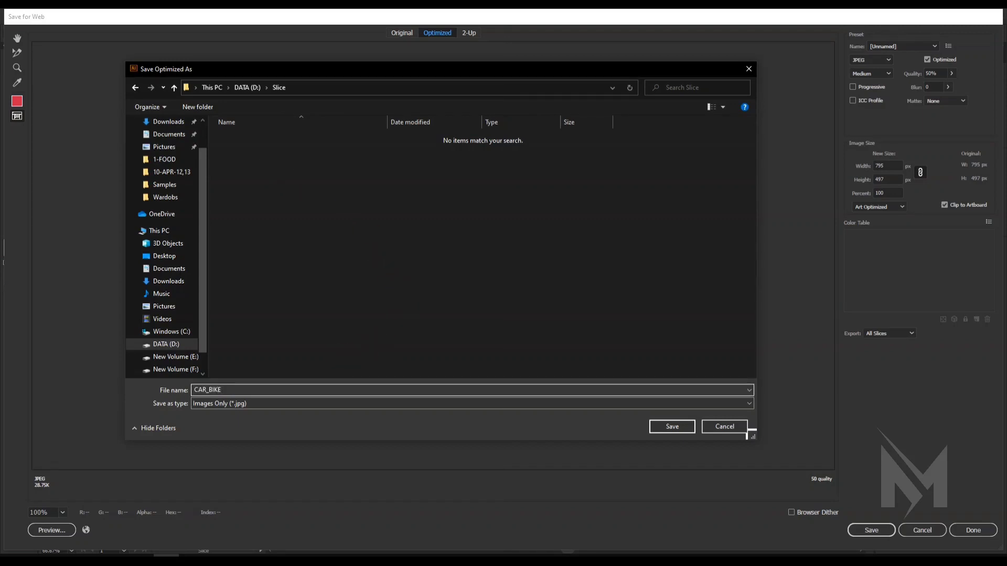
click(674, 426)
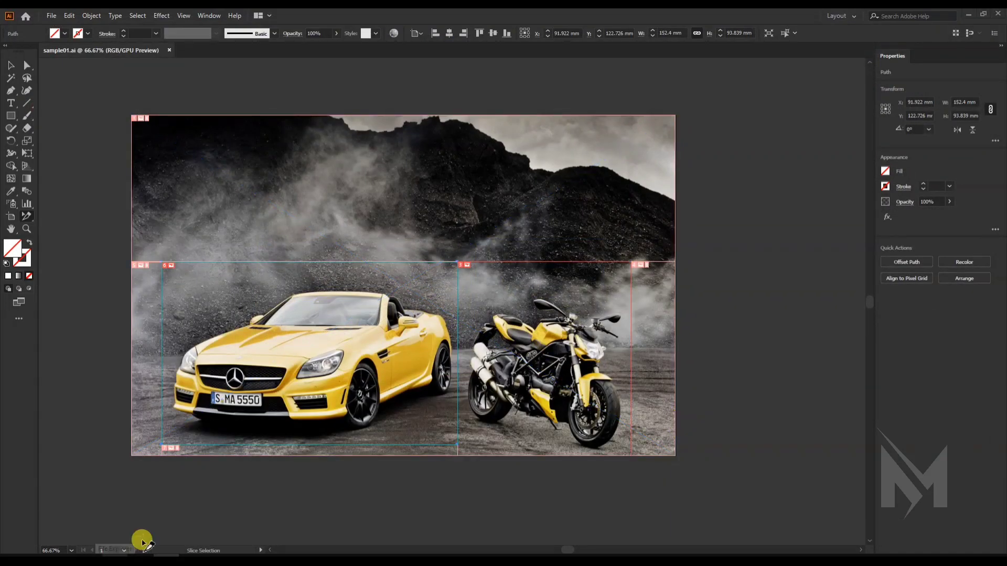
- Switch to File Explorer and open the images folder inside the Slice folder on DATA (D:)
click(185, 461)
key(super+e)
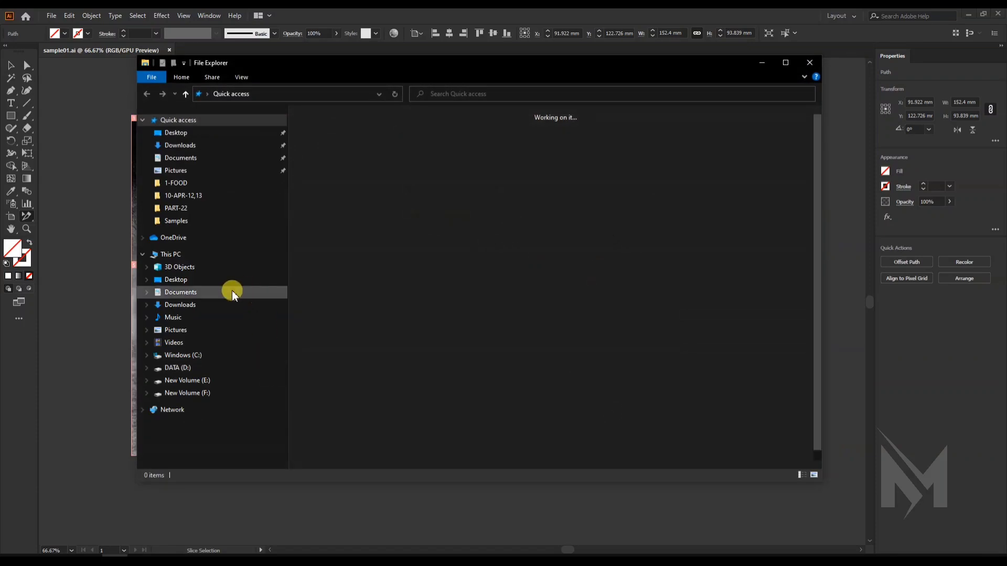
click(183, 369)
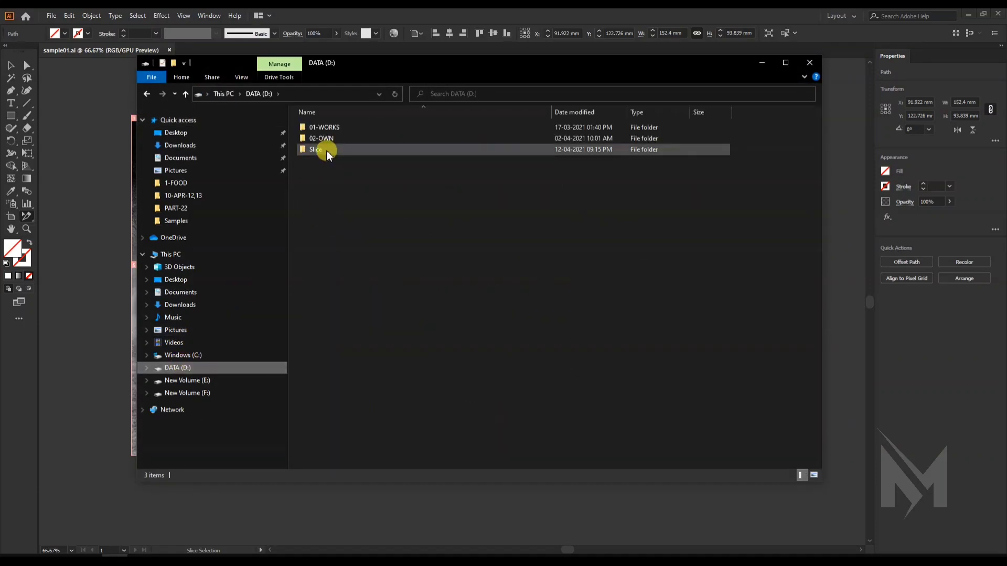
double_click(317, 150)
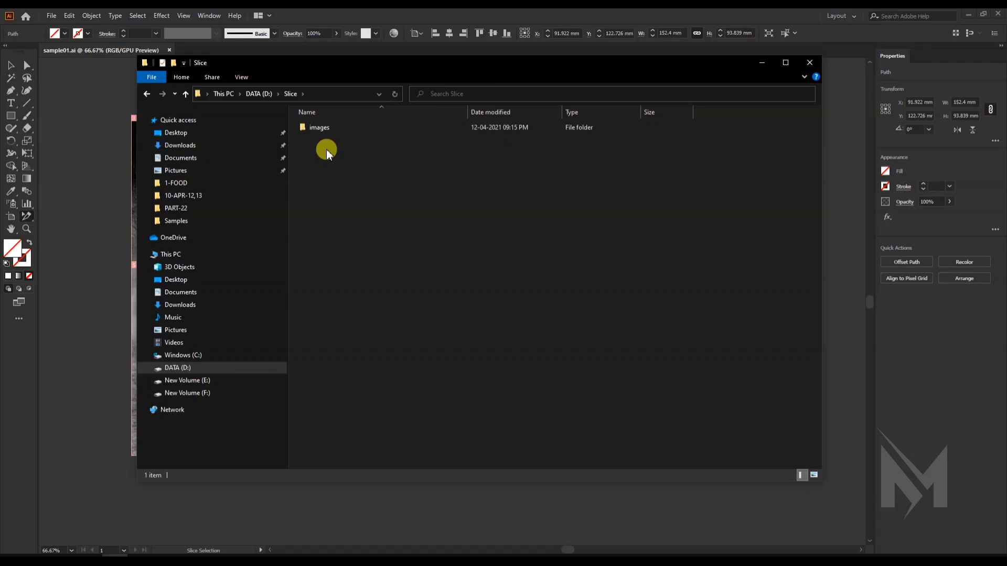
click(325, 130)
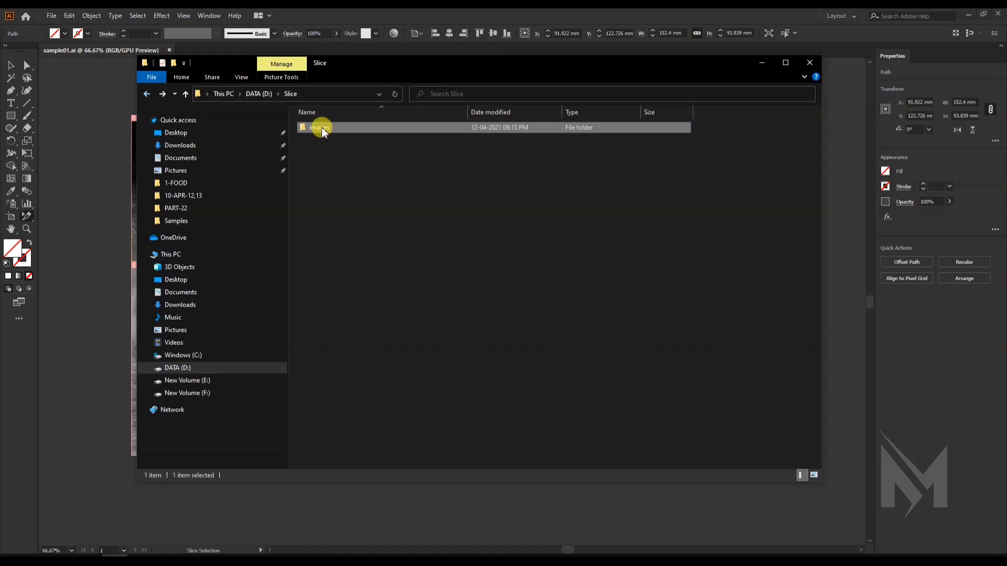
double_click(323, 131)
- Examine the exported car and motorcycle images and the remaining CAR_BIKE image pieces
drag(454, 207, 316, 148)
click(362, 179)
click(370, 190)
drag(389, 185, 318, 148)
click(561, 216)
drag(699, 214, 451, 152)
- Return to Illustrator and check the car slice and the surrounding background slices against the exported files
click(762, 62)
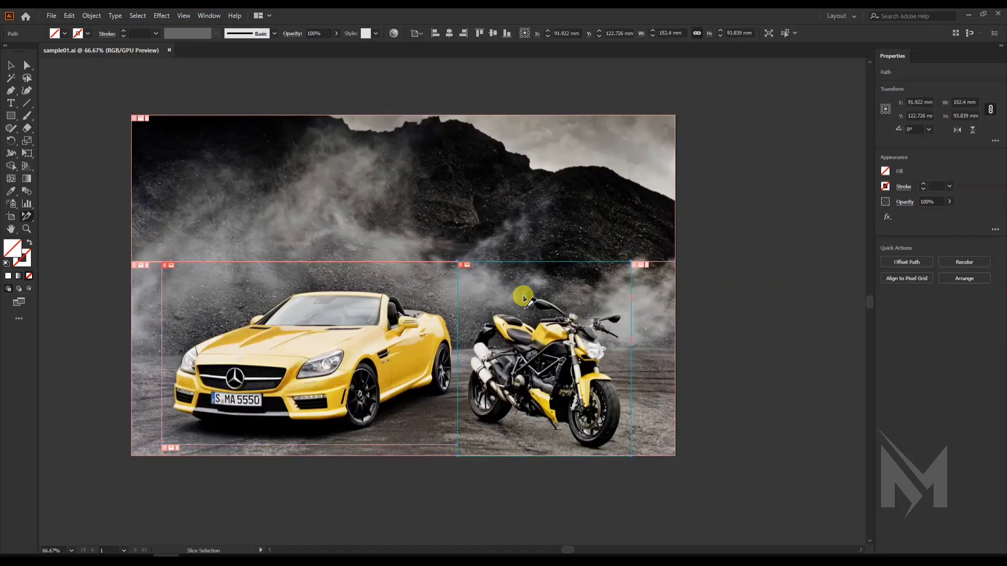
click(319, 315)
click(183, 174)
click(151, 305)
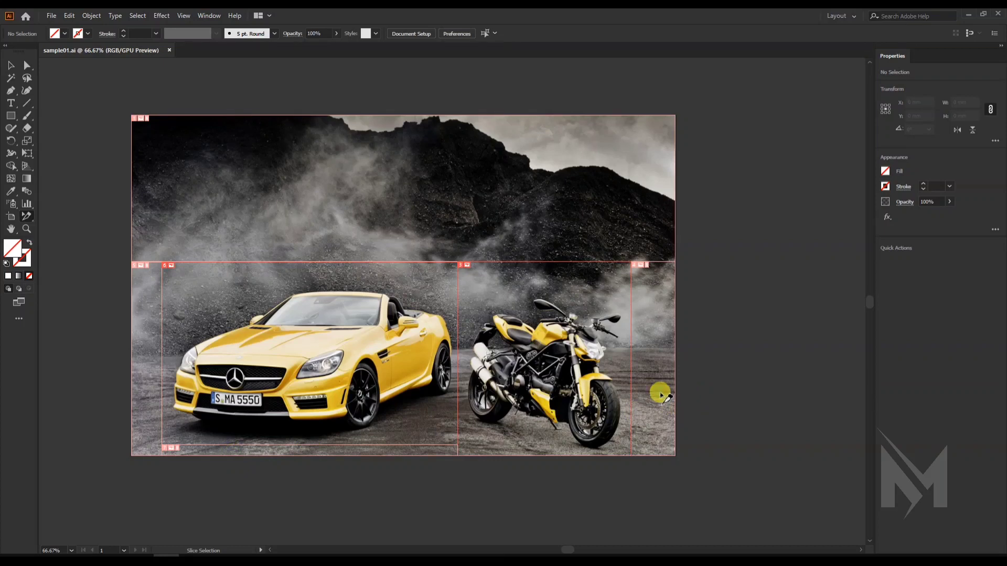
- Switch back to File Explorer and highlight the five CAR_BIKE background images, leaving nothing selected at the end
key(alt+Tab)
click(698, 265)
drag(720, 254, 431, 159)
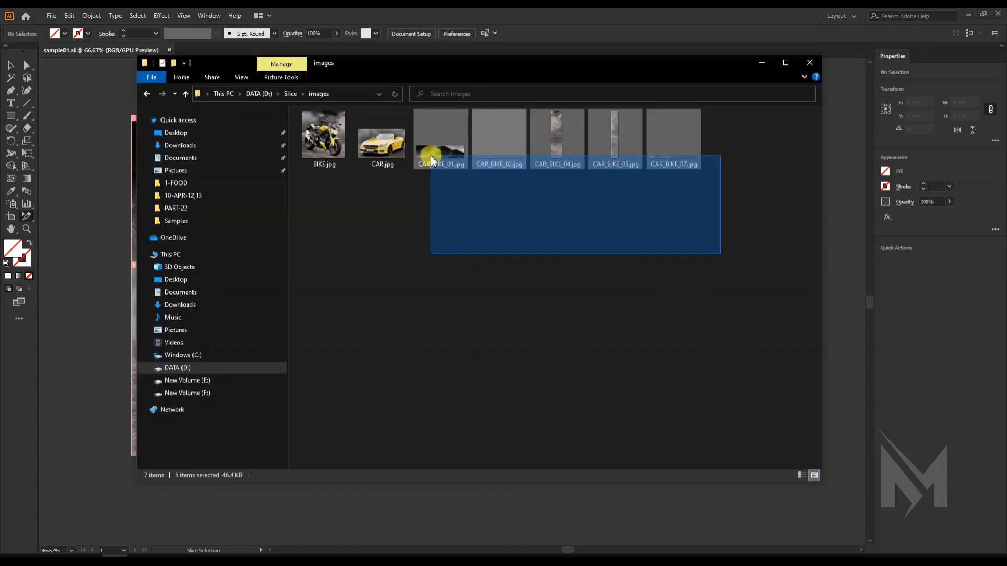
drag(432, 159, 701, 207)
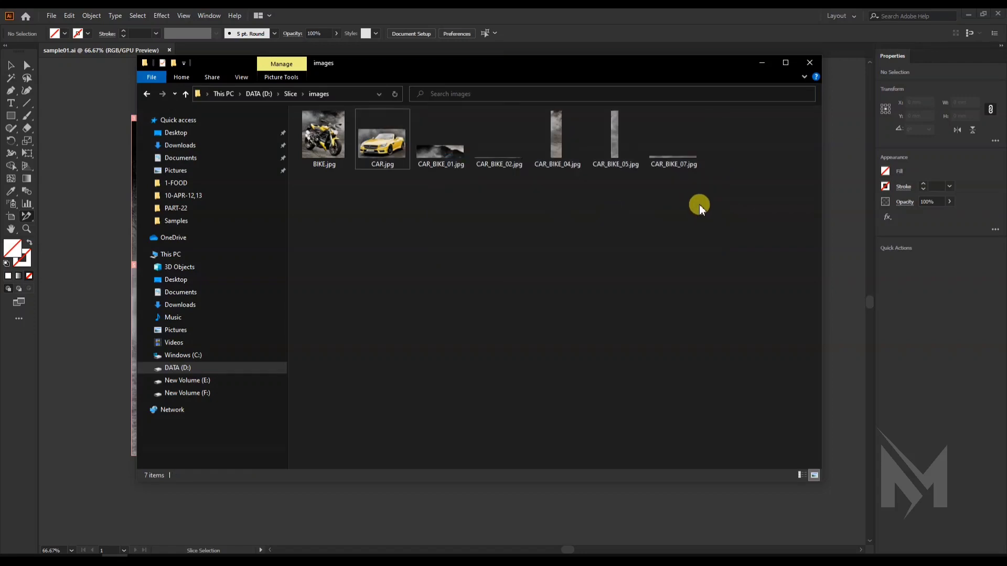
- Select CAR.jpg and BIKE.jpg alternately to compare the two named slice exports
click(389, 161)
click(315, 160)
click(382, 152)
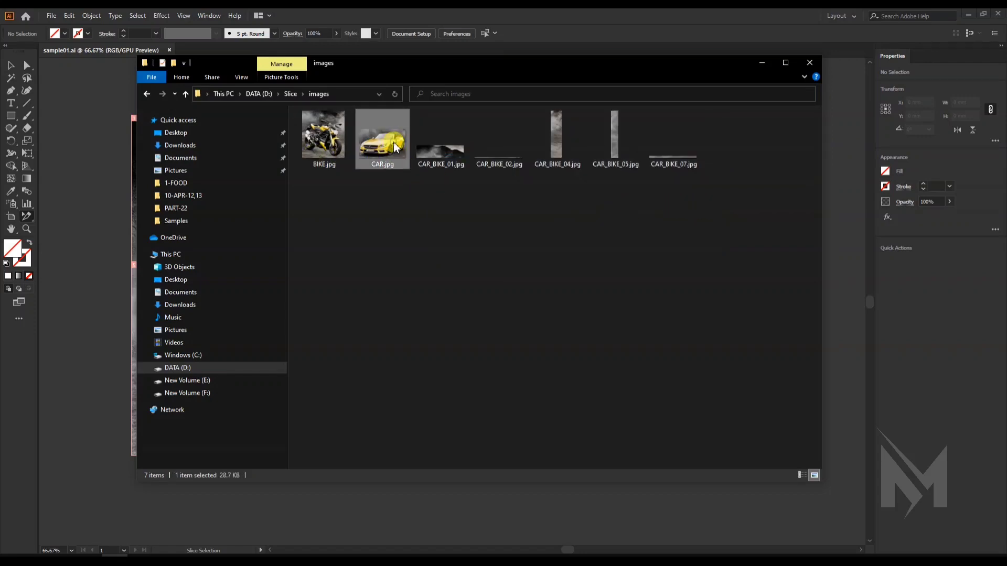
click(333, 160)
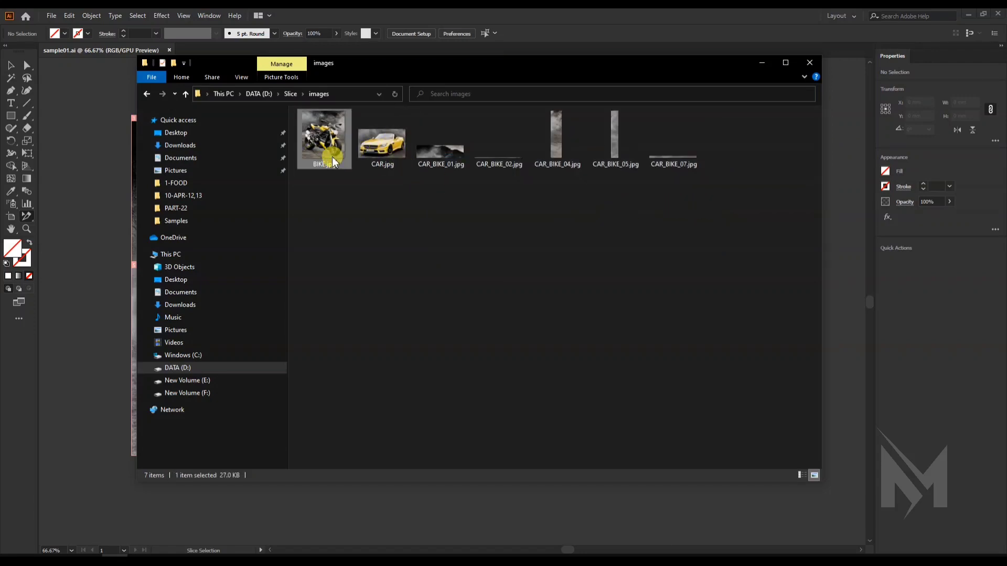
click(382, 149)
click(340, 160)
click(397, 153)
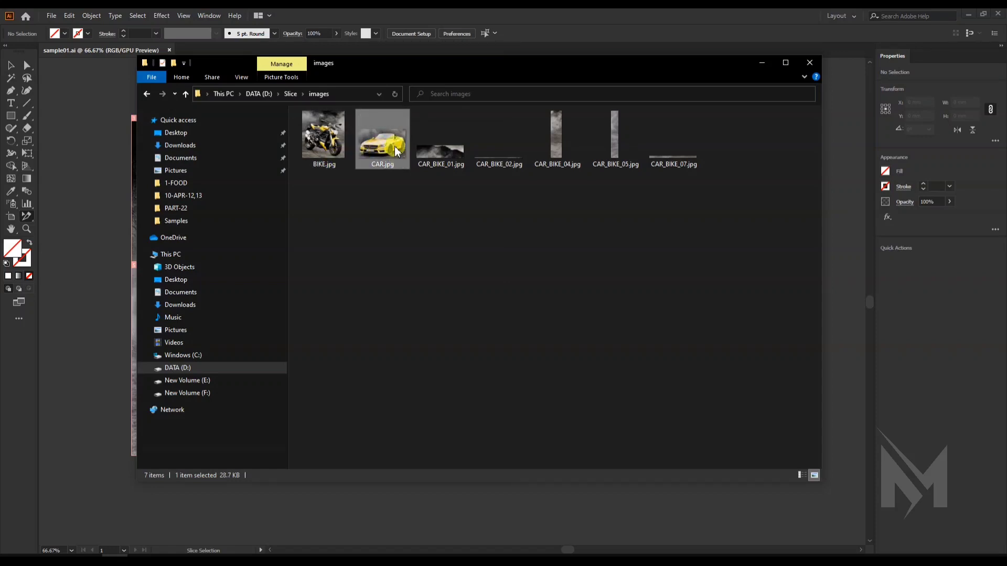
click(327, 151)
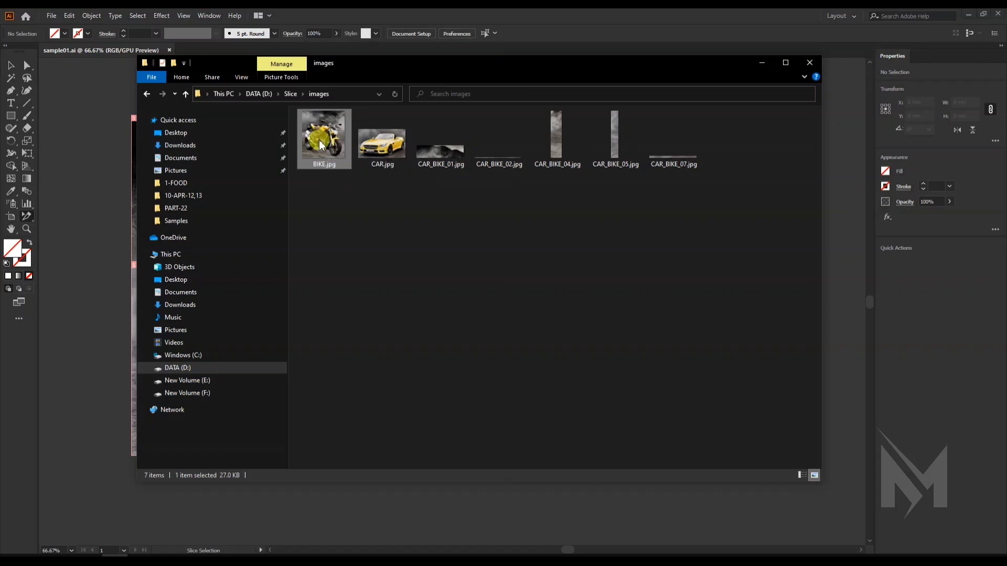
- View BIKE.jpg and CAR.jpg in the Photos viewer, close it, and review the matching slices in Illustrator
double_click(321, 146)
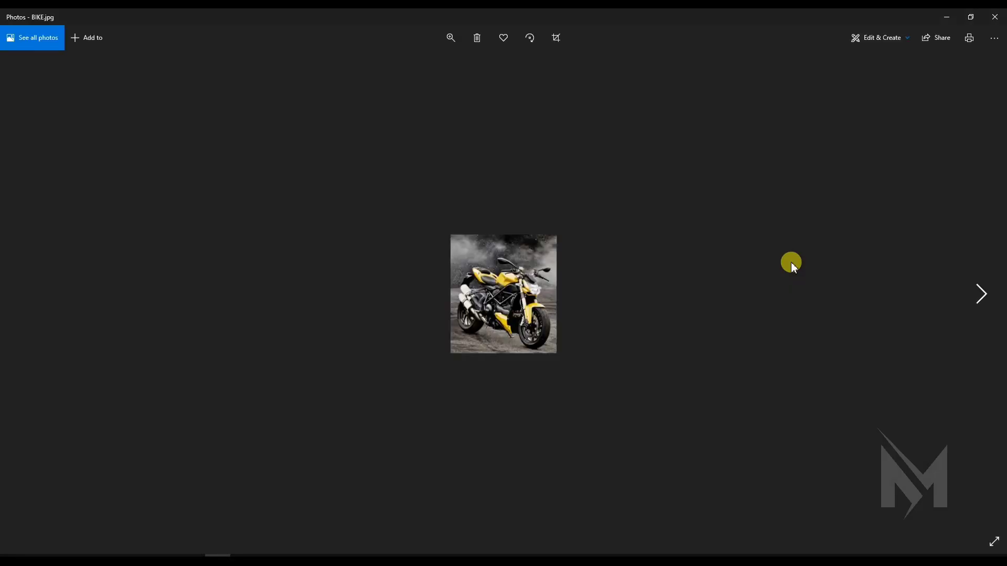
click(979, 291)
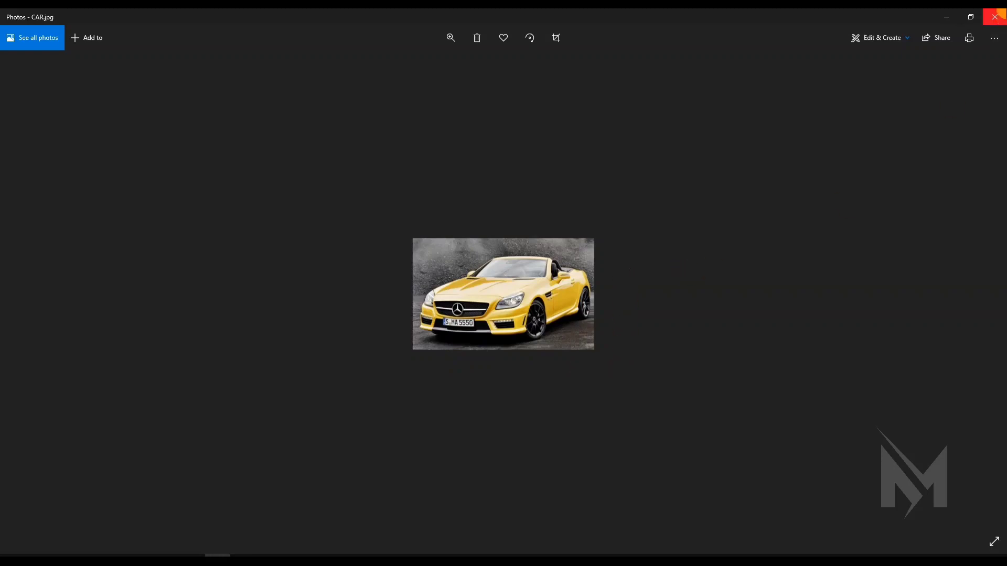
click(1000, 11)
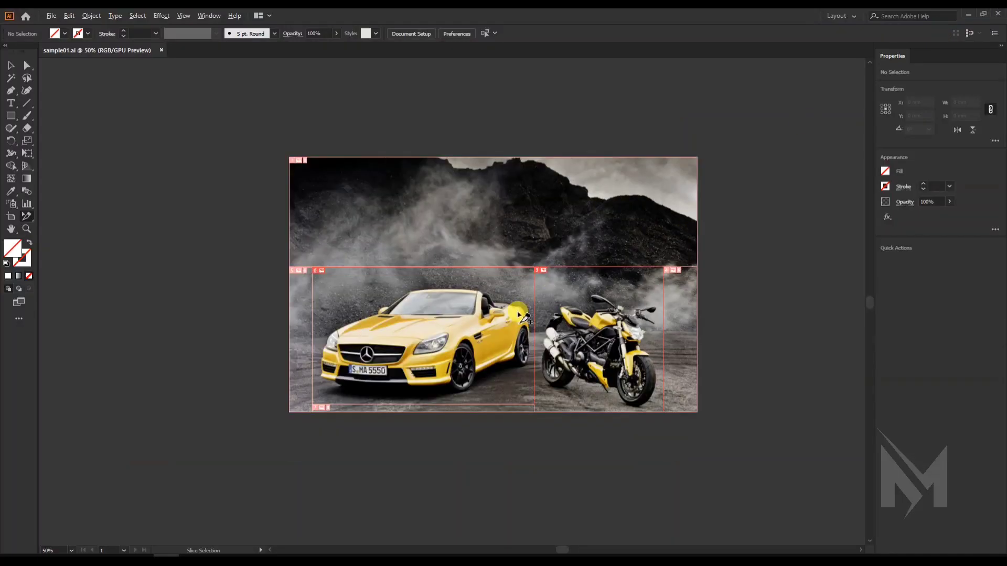
scroll(518, 315, up, 2)
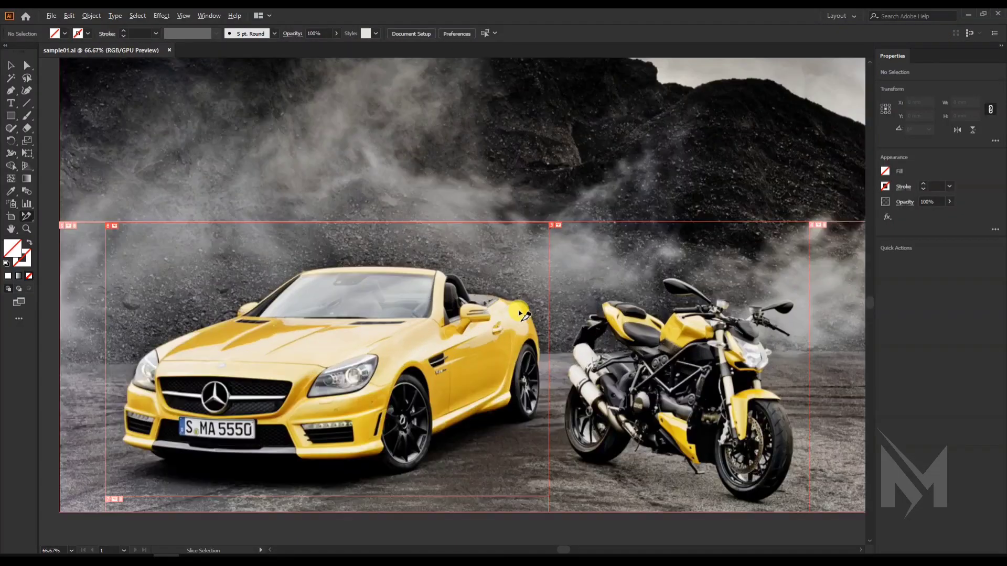
drag(536, 296, 465, 294)
scroll(472, 303, down, 1)
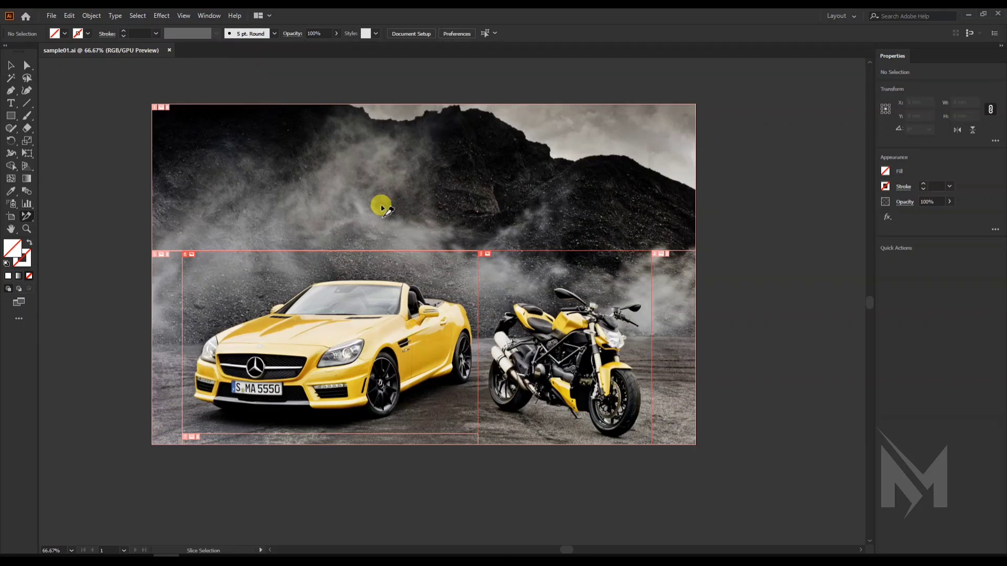
- Open template-prestashop-furniture.jpg from the Samples folder as a new document
click(51, 15)
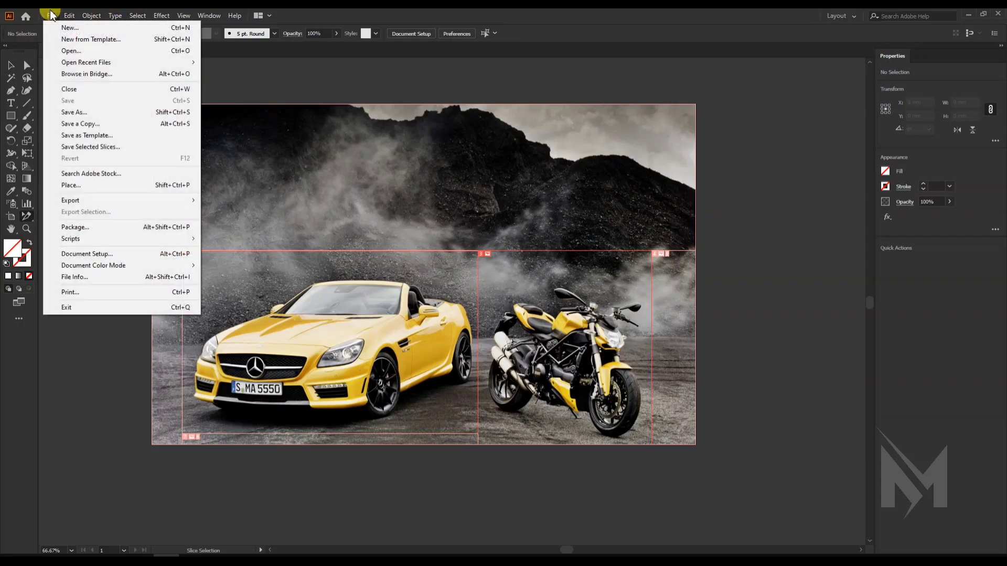
click(70, 50)
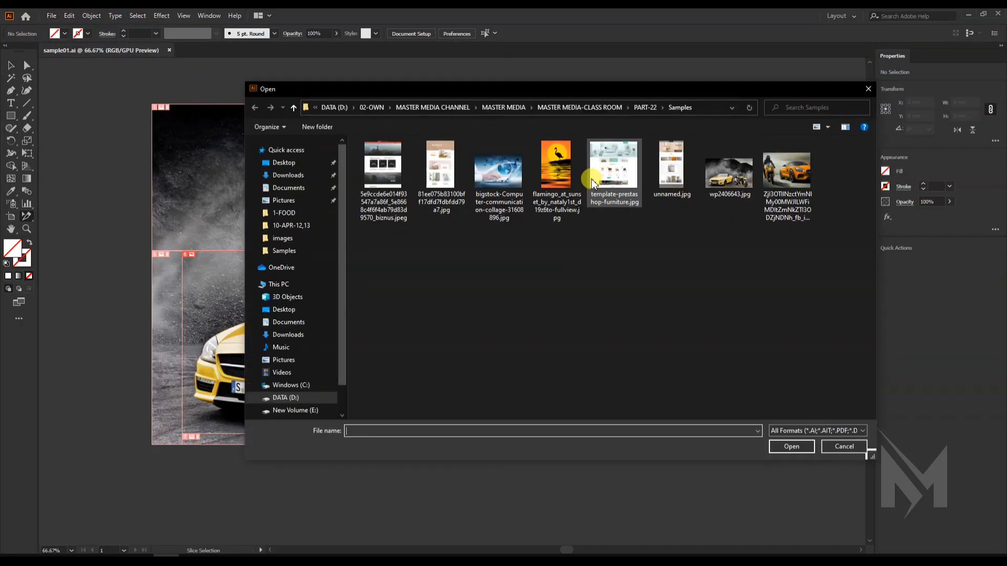
click(627, 187)
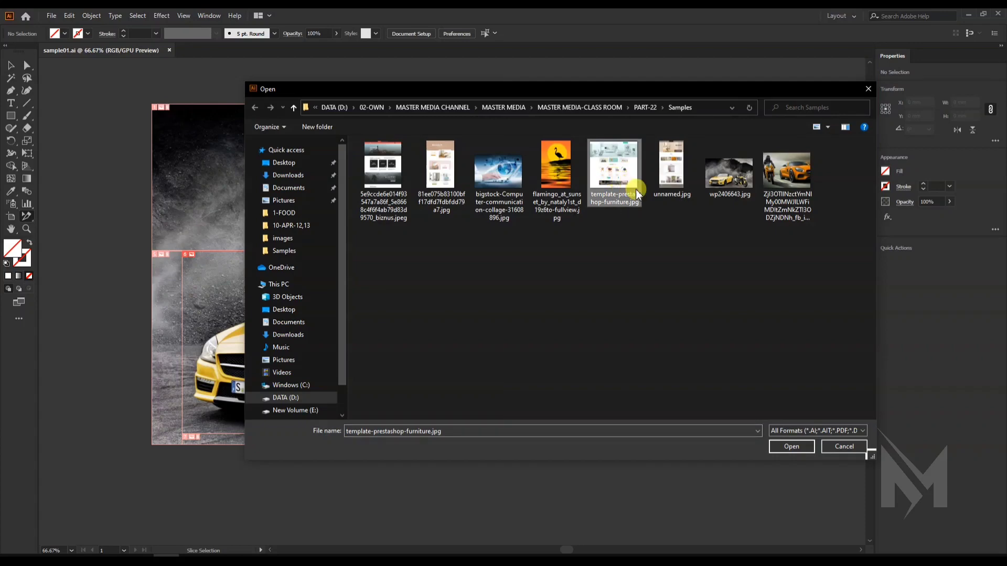
click(794, 447)
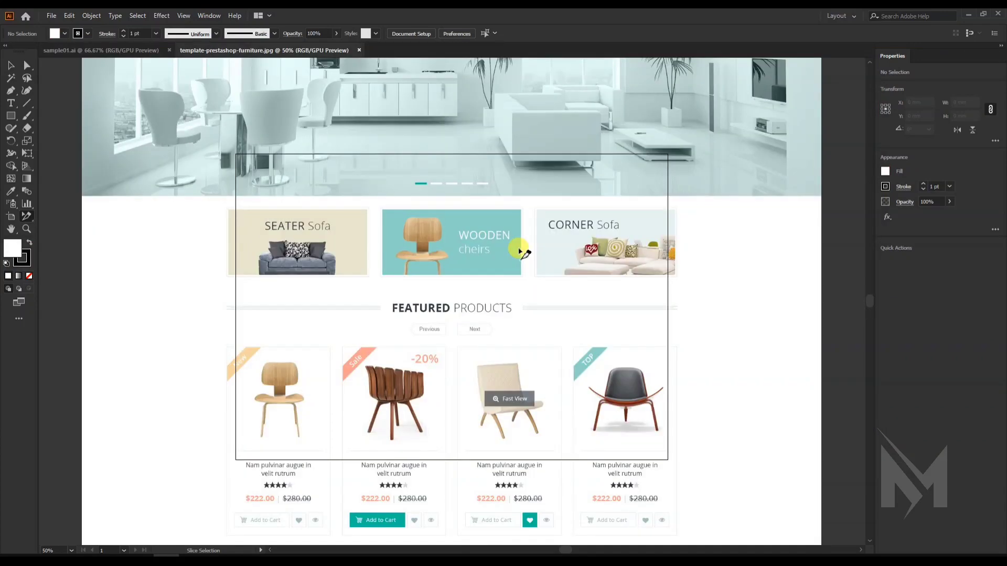
- Resize the furniture page's artboard with the Fit to Artwork Bounds preset
scroll(519, 252, down, 1)
drag(496, 177, 436, 176)
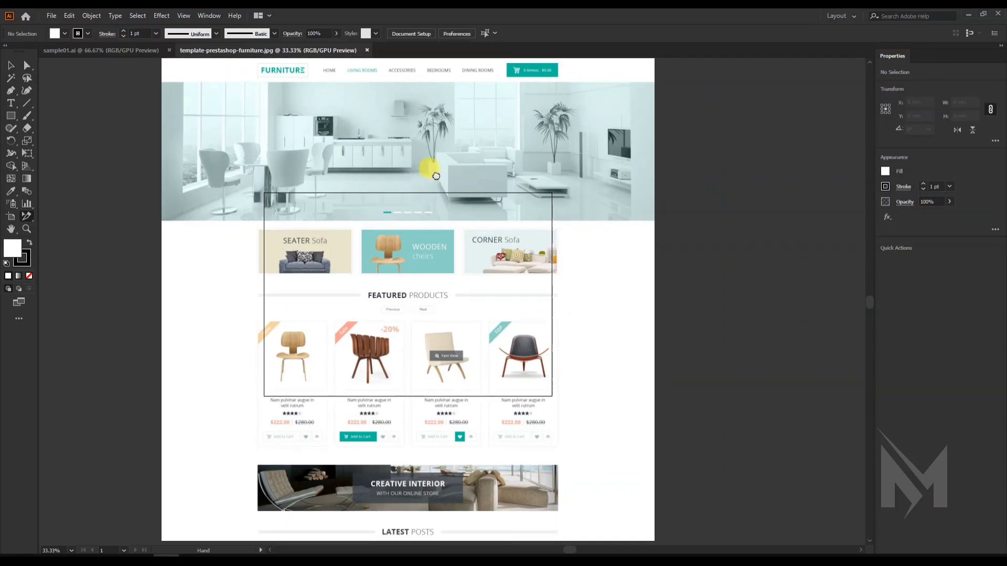
key(shift+o)
click(938, 182)
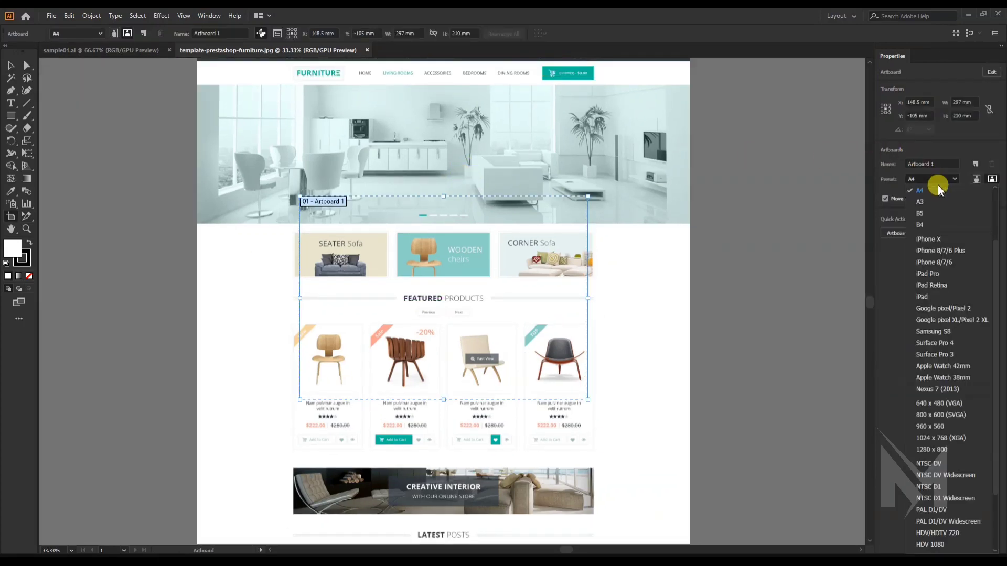
scroll(951, 218, up, 2)
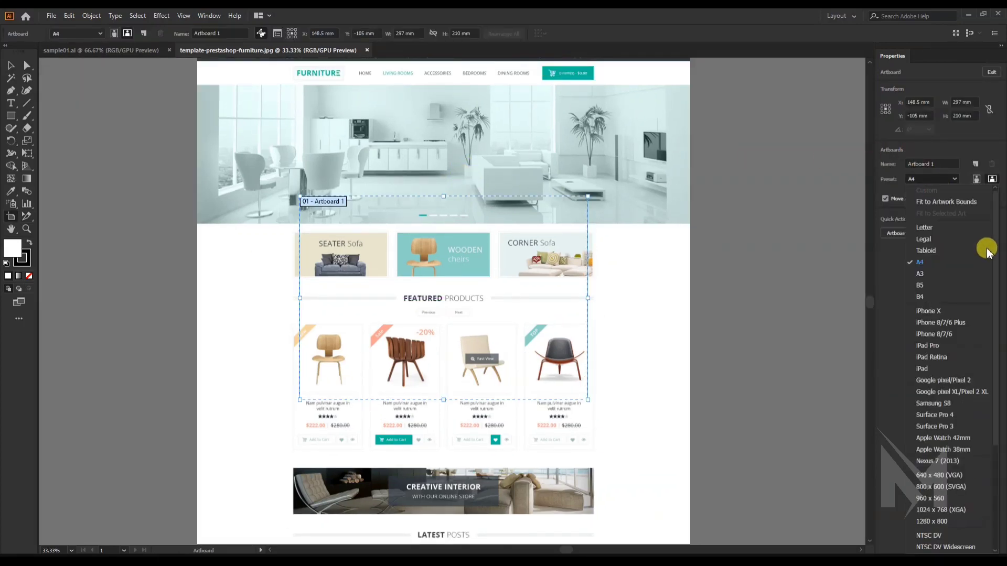
click(963, 210)
- Draw a slice of about 72 × 70 mm around the first chair's picture in the Featured Products row
scroll(344, 349, up, 2)
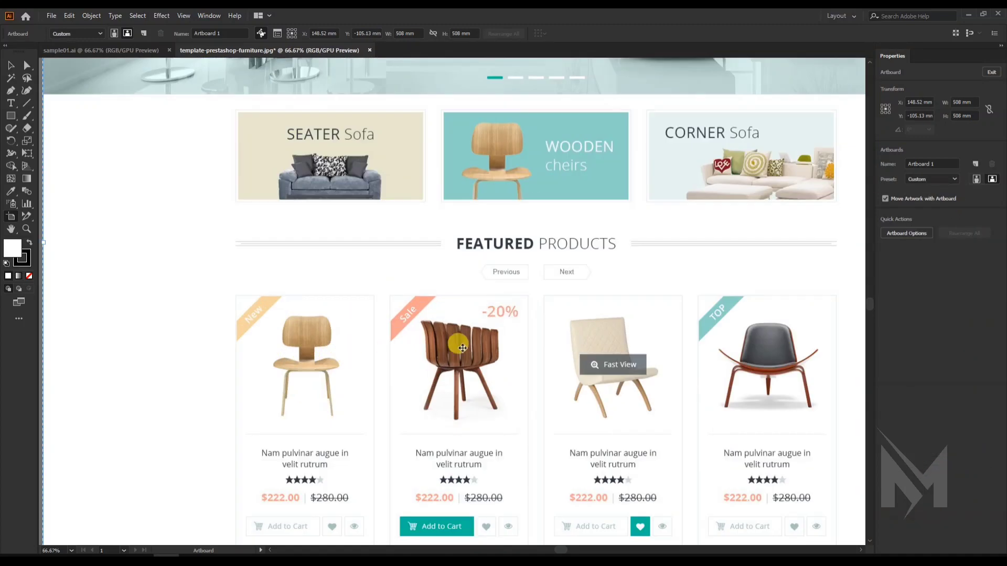
drag(463, 348, 333, 279)
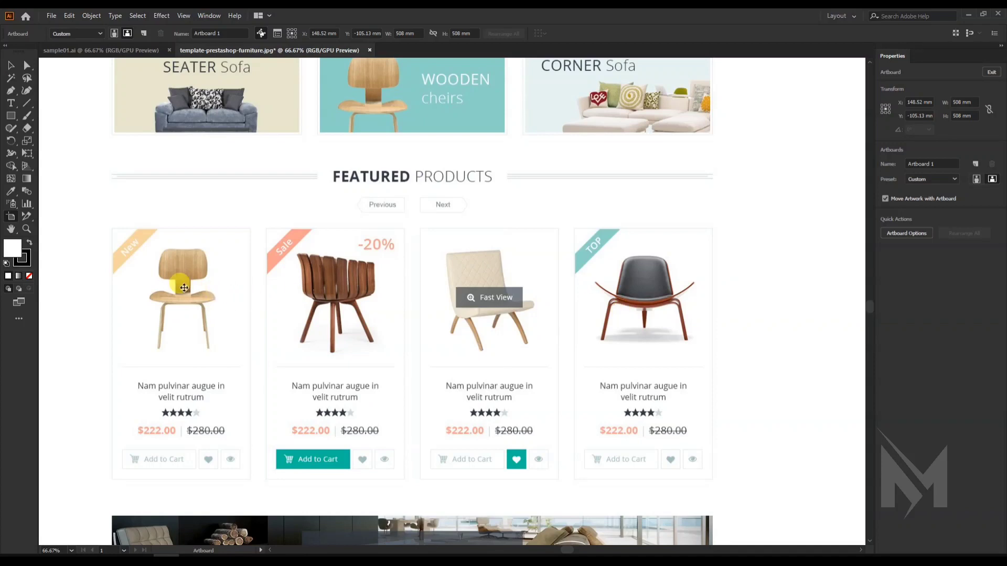
key(shift+k)
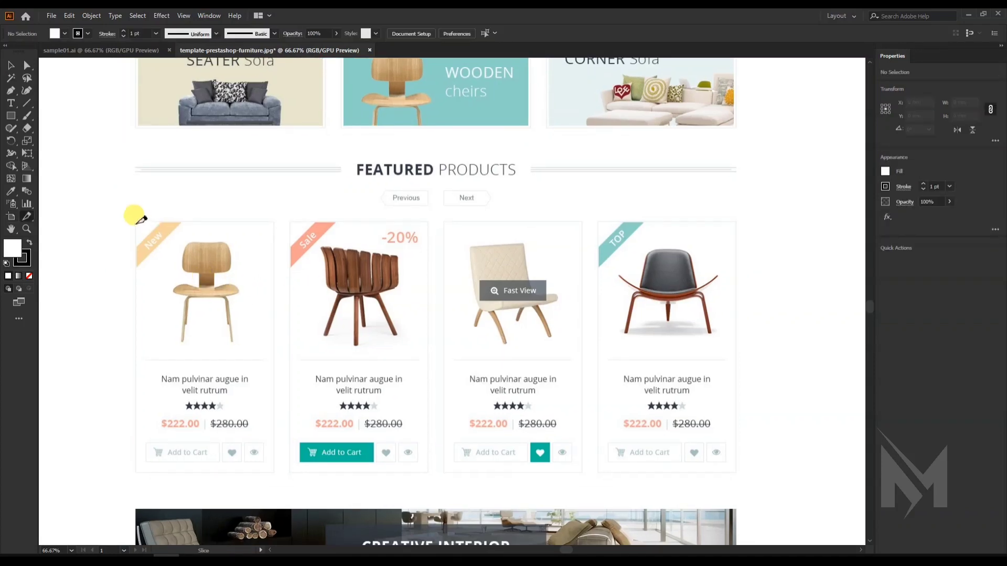
drag(137, 222, 280, 356)
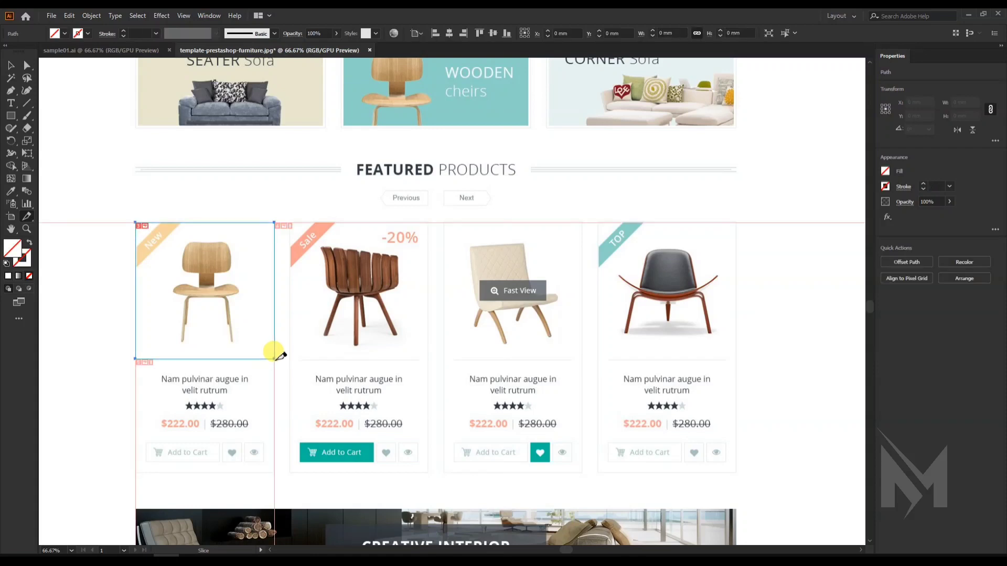
- Open the sliced furniture page in Save for Web (Legacy) and select the large slice above the featured products
scroll(283, 360, down, 2)
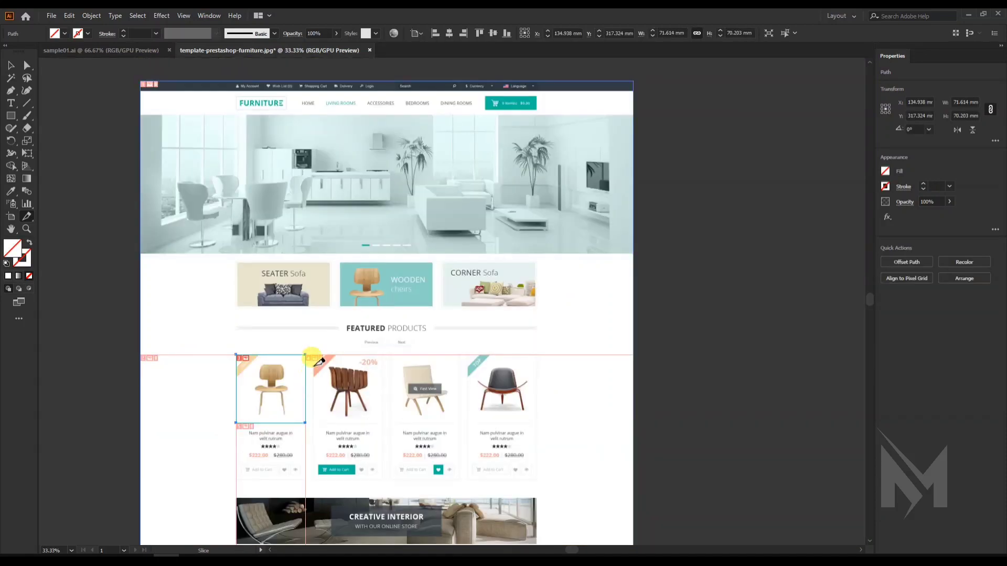
drag(295, 320, 320, 306)
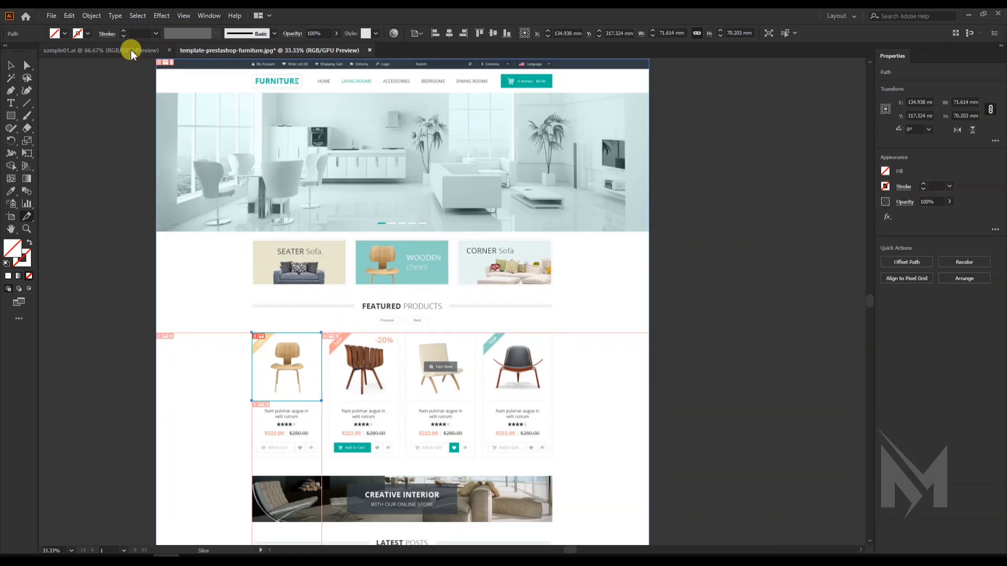
click(51, 15)
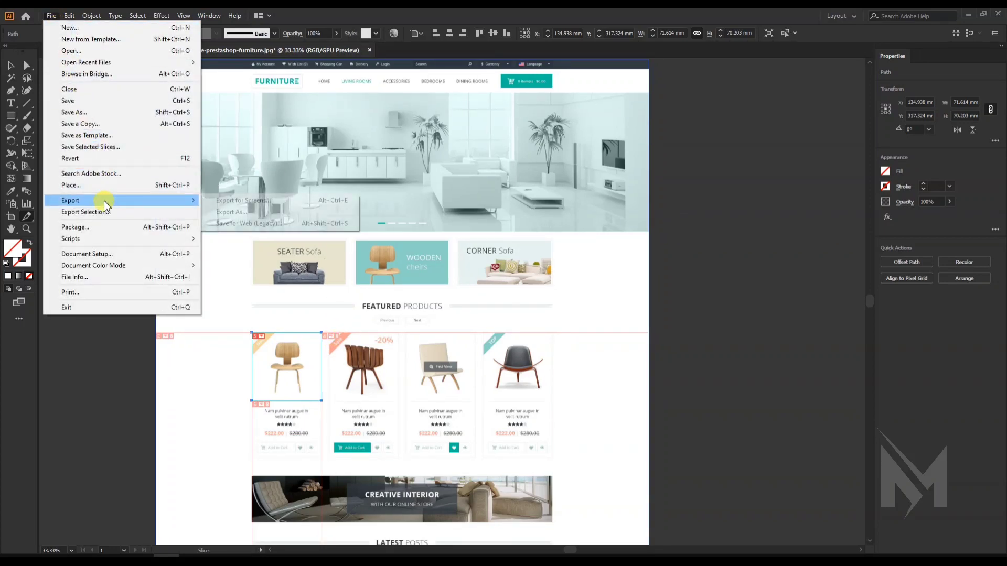
mouse_move(74, 202)
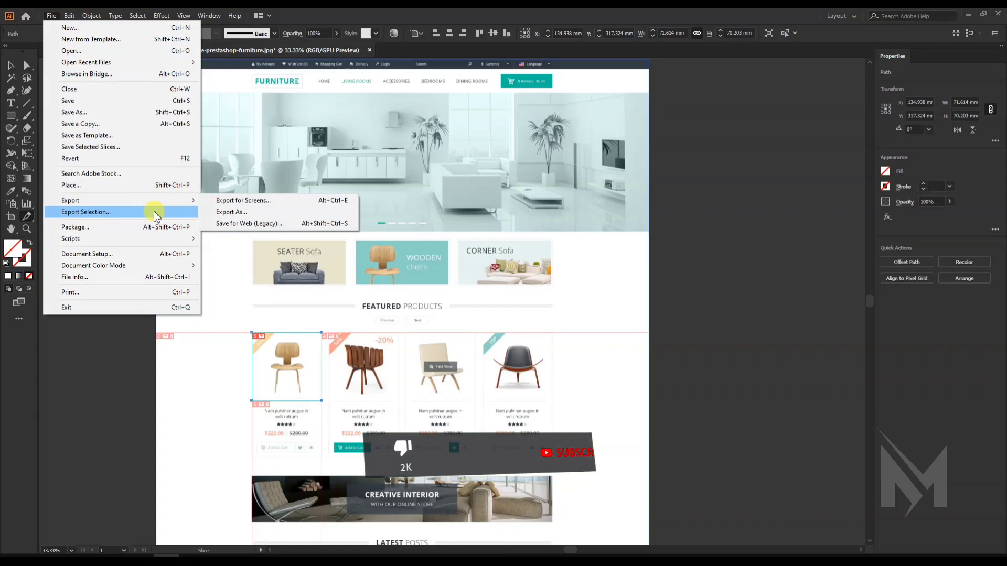
click(224, 225)
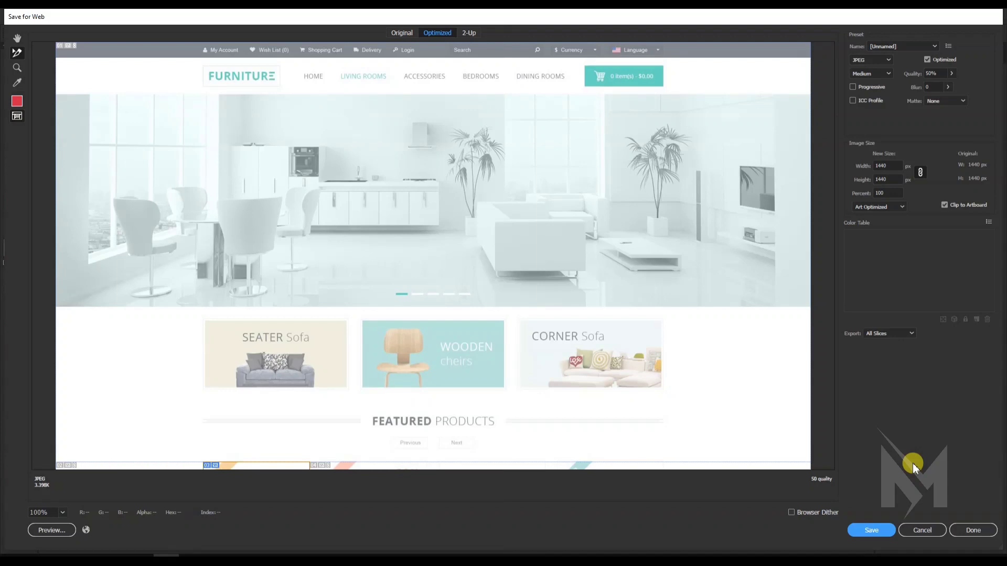
click(781, 416)
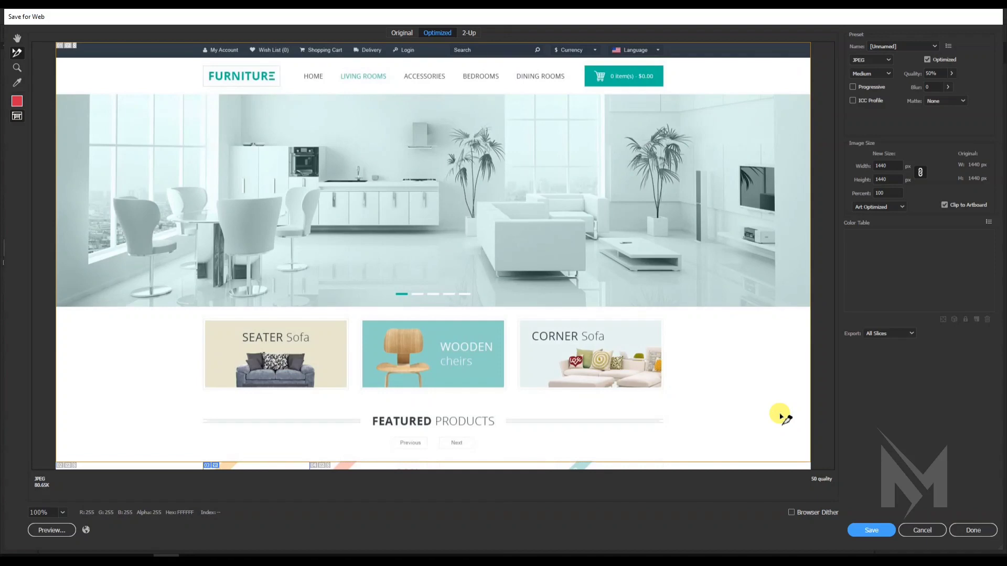
key(ctrl+minus)
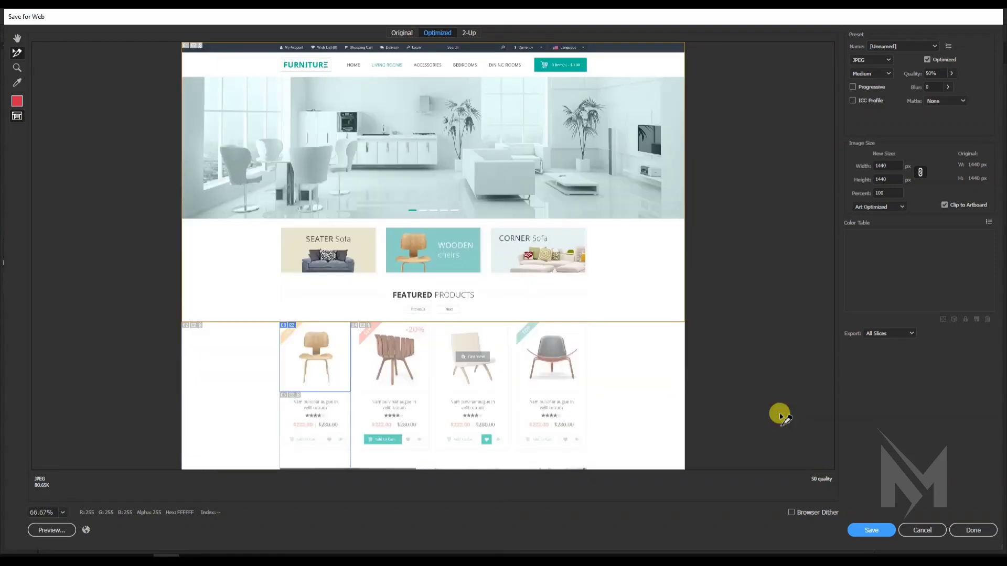
key(ctrl+minus)
key(ctrl+plus)
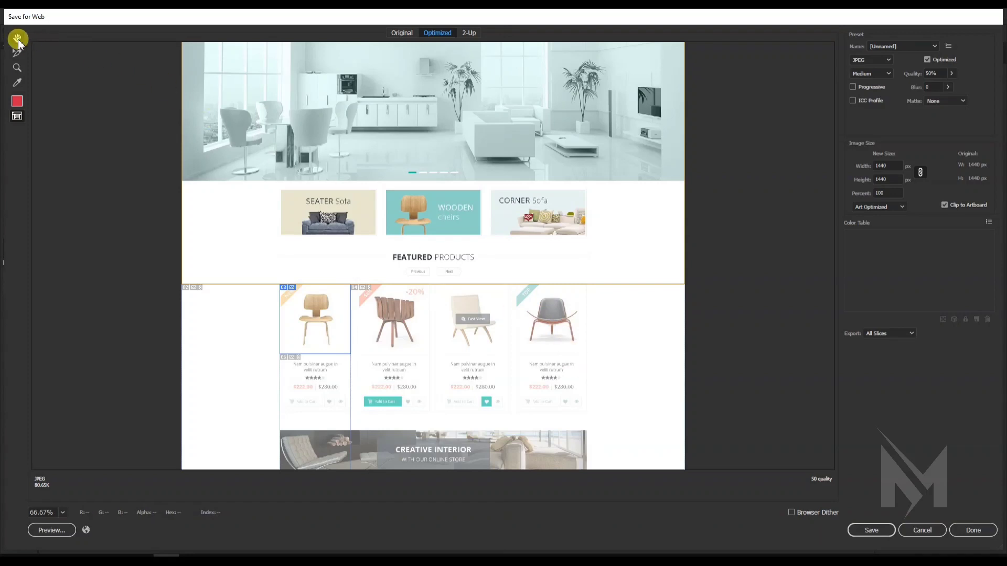
key(ctrl+plus)
drag(355, 282, 326, 283)
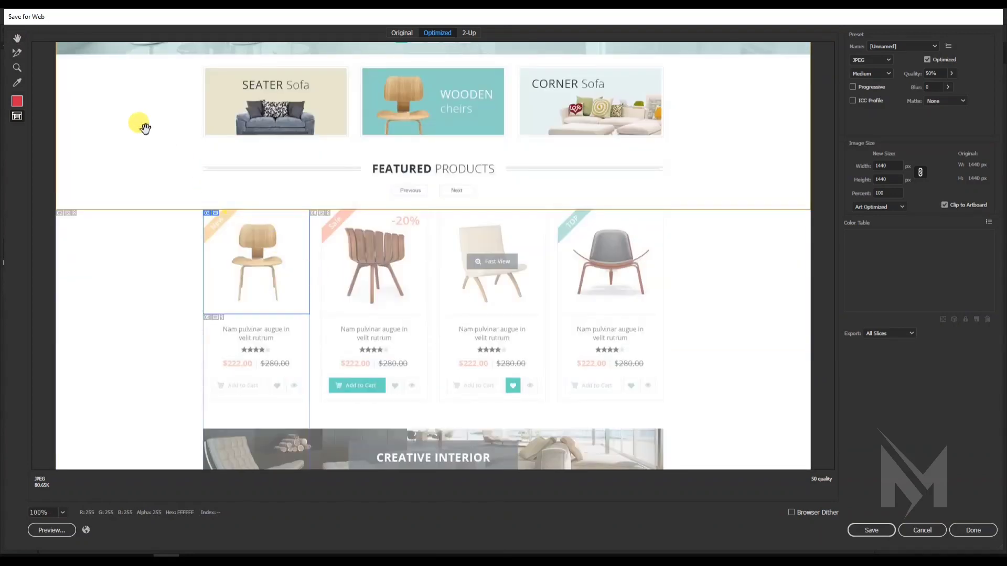
- Paste the copied web link as the URL in the first featured chair's Slice Options, keeping the slice name User_03
click(17, 52)
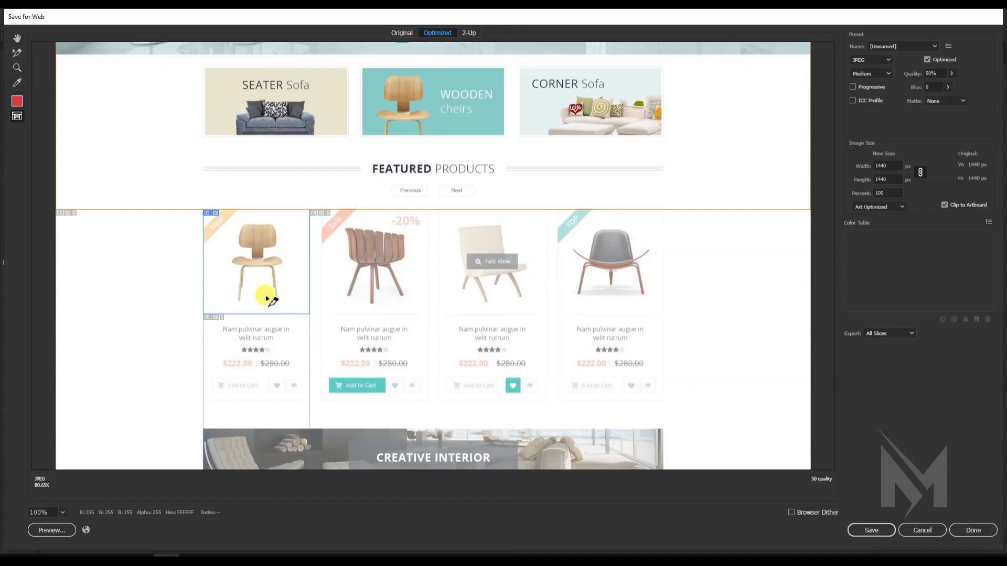
click(258, 268)
double_click(258, 269)
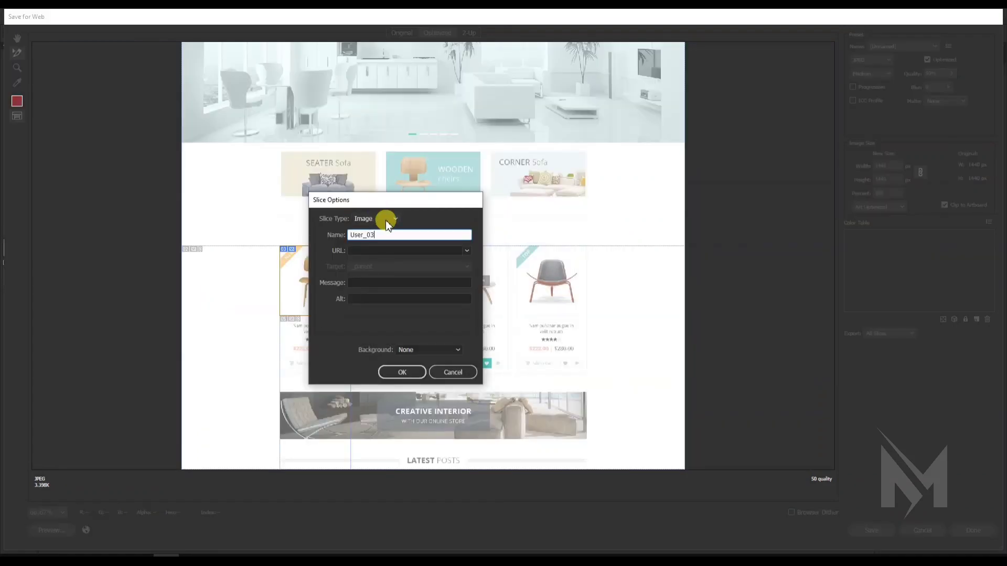
drag(376, 235, 346, 236)
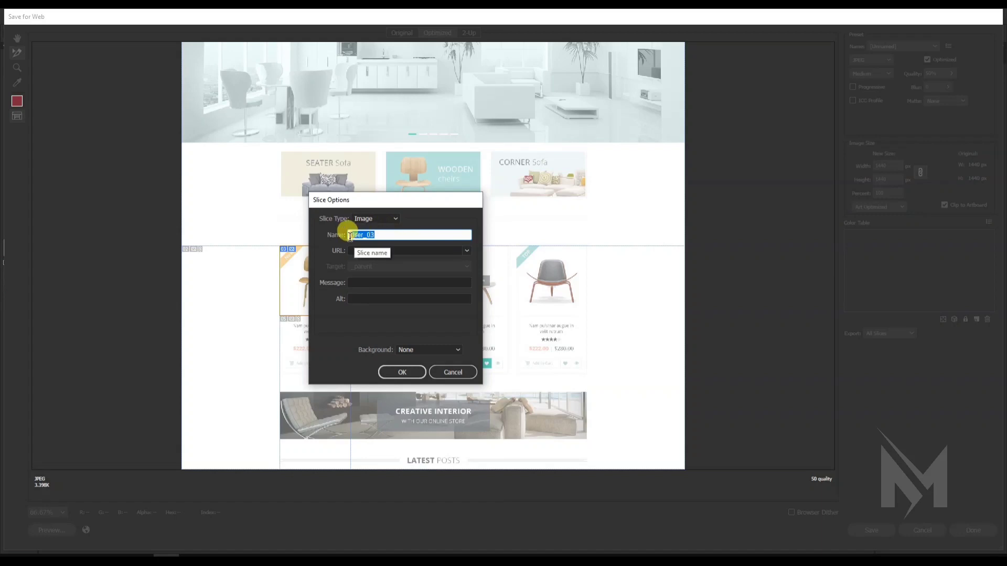
click(382, 235)
click(383, 251)
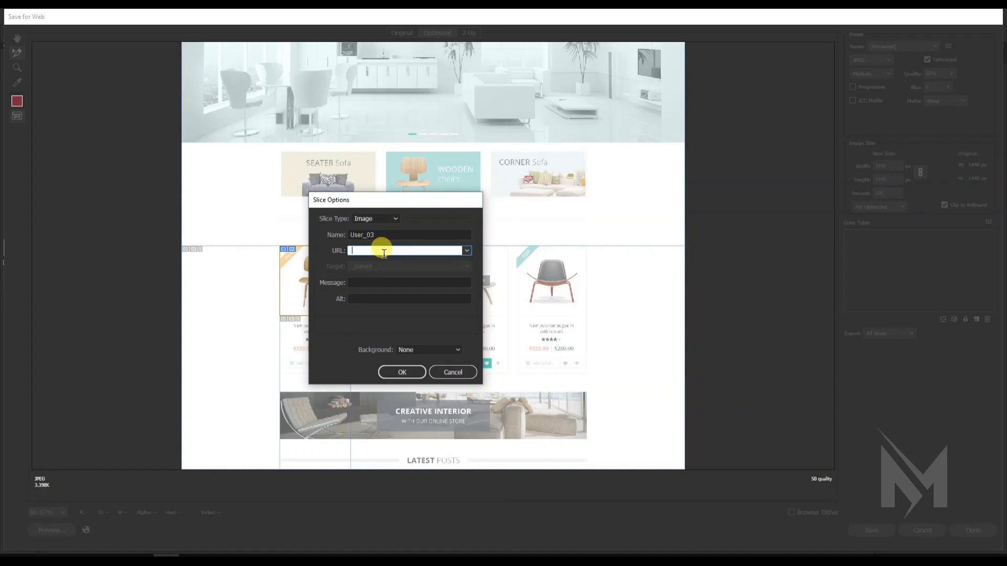
drag(371, 203, 379, 204)
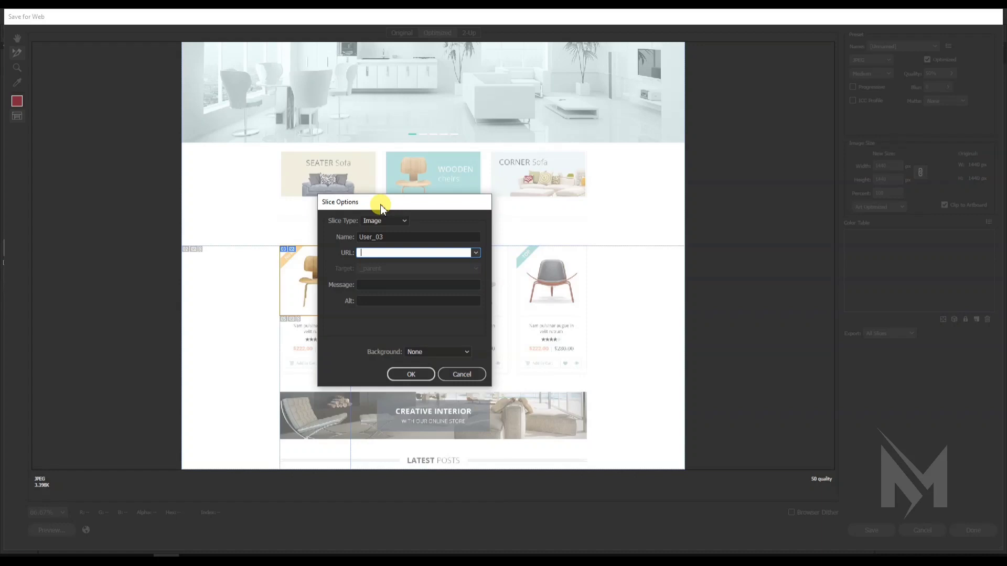
drag(380, 205, 395, 206)
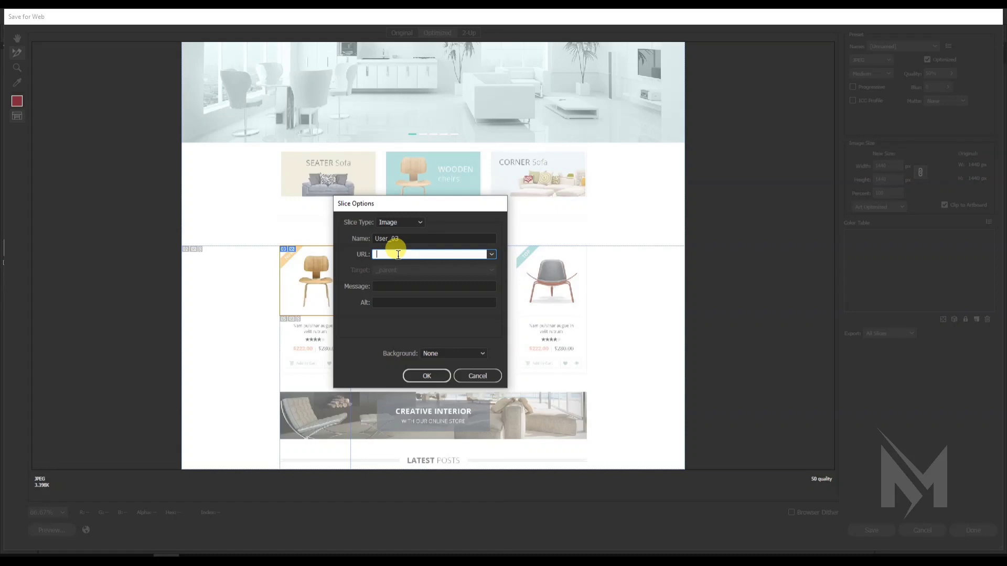
key(ctrl+v)
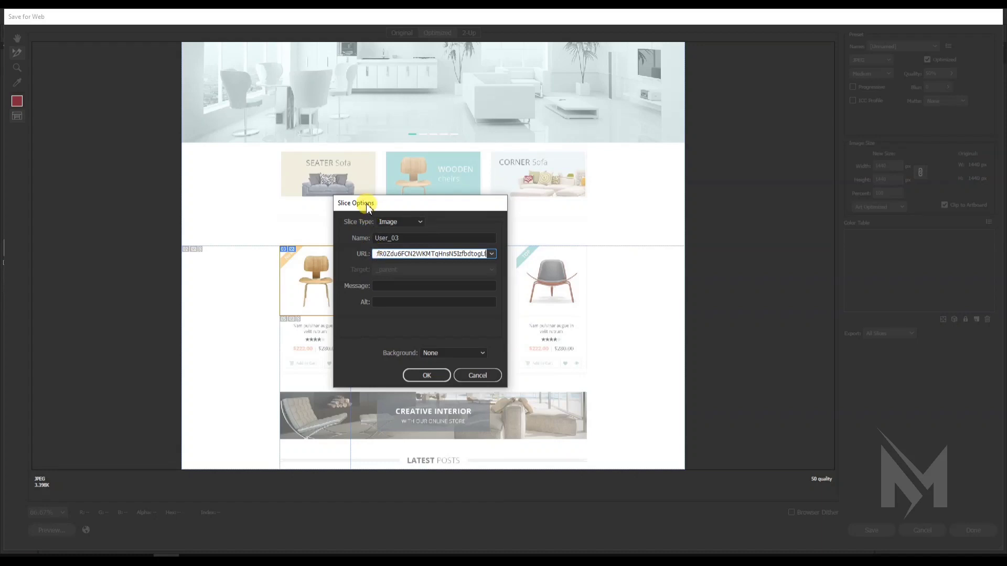
drag(364, 204, 358, 198)
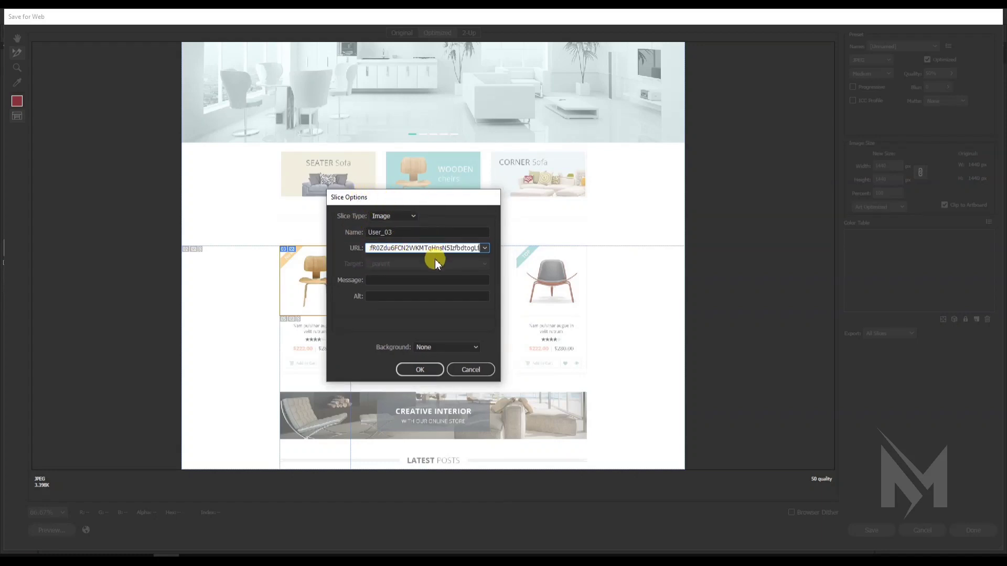
click(428, 369)
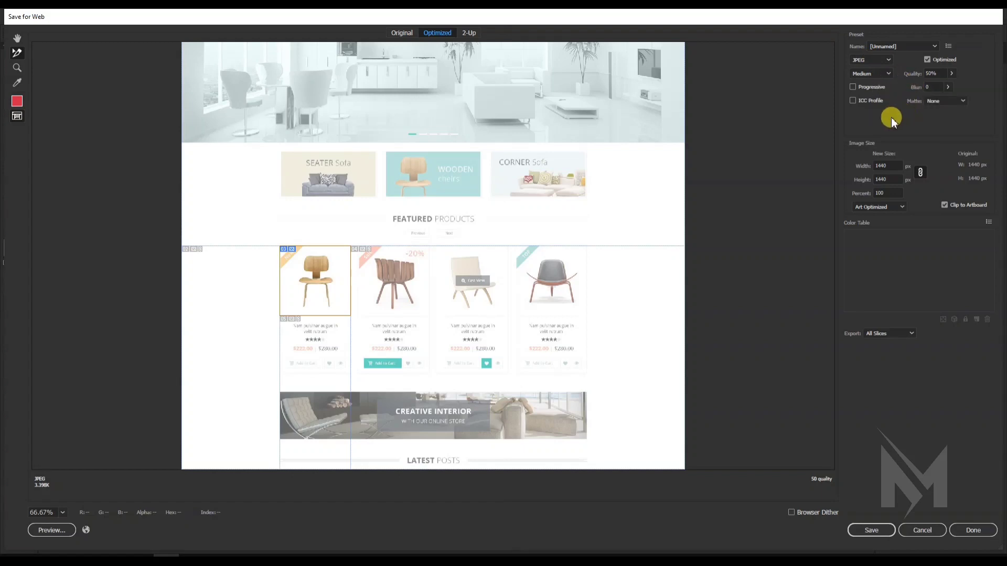
- Preview the sliced furniture page in the web browser from Save for Web
click(62, 532)
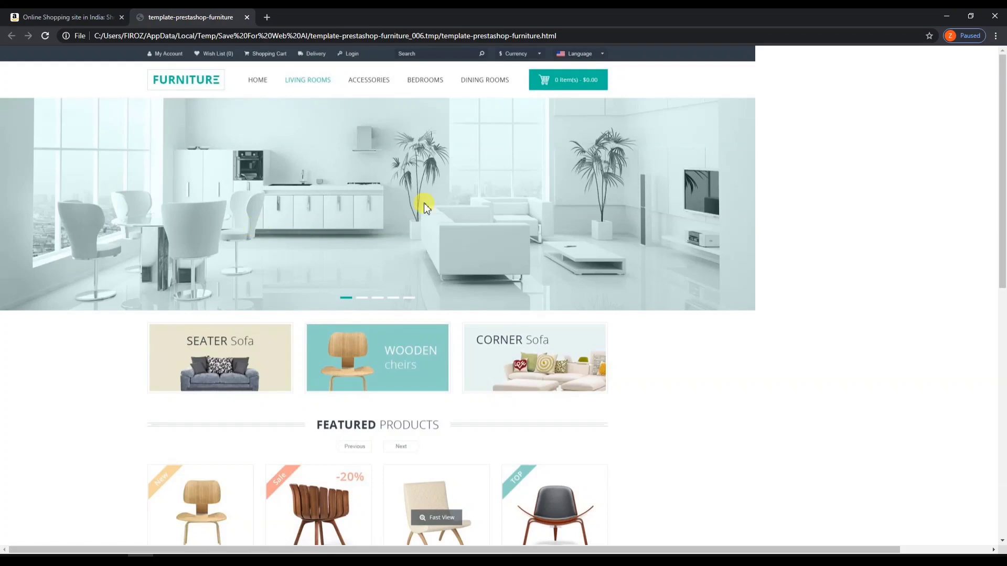
- Examine the export details and the generated HTML code beneath the previewed furniture page
scroll(424, 205, down, 4)
scroll(424, 206, down, 6)
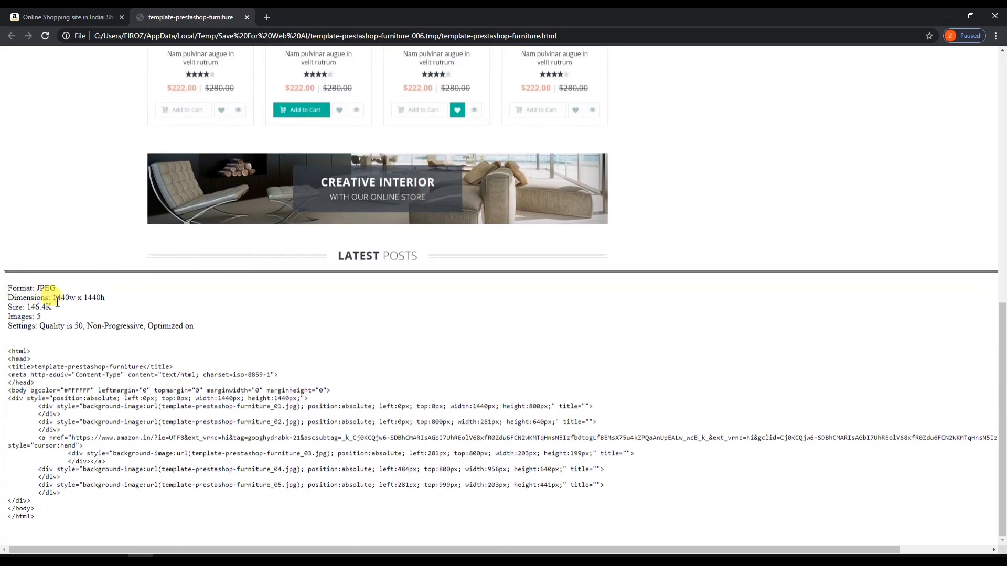
drag(202, 329, 90, 291)
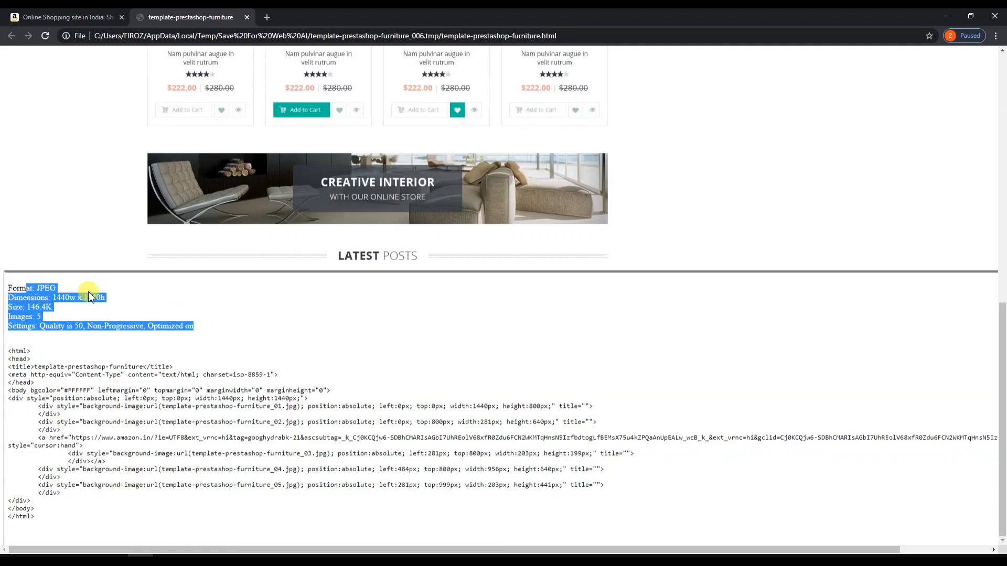
click(90, 291)
drag(9, 348, 68, 519)
click(321, 245)
scroll(322, 245, up, 9)
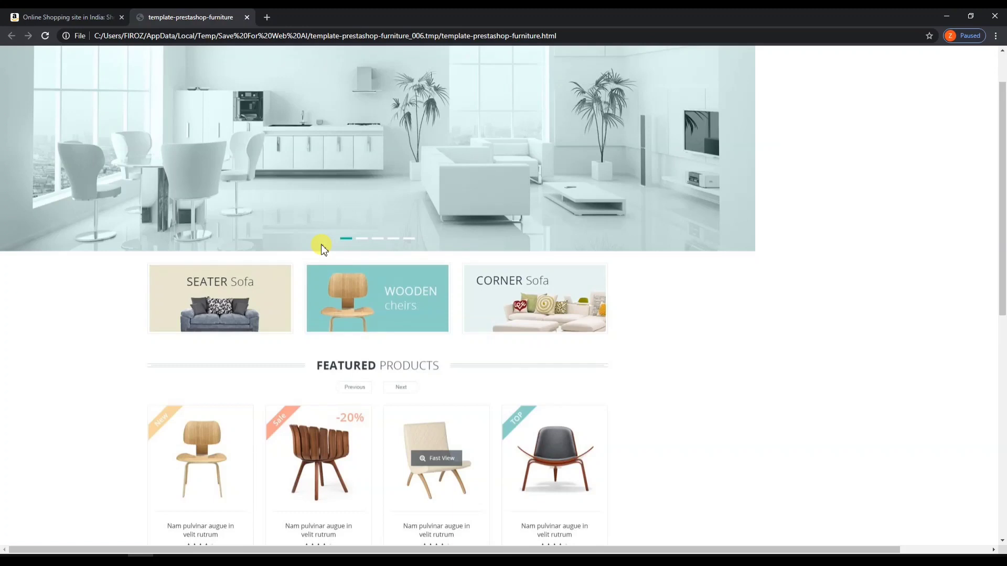
- Copy the complete HTML code beneath the previewed page, from the opening to the closing html tag
scroll(325, 249, down, 9)
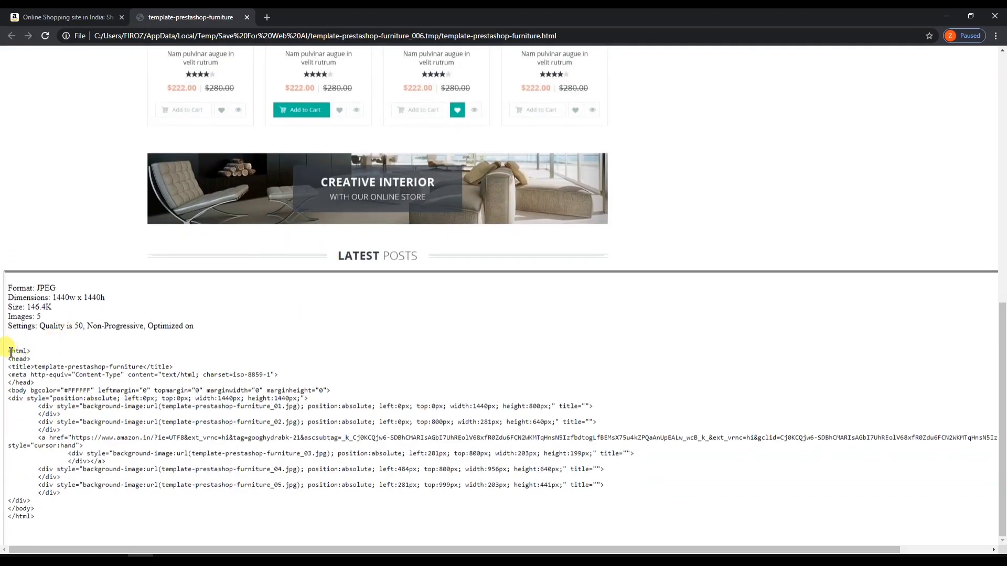
drag(8, 350, 86, 524)
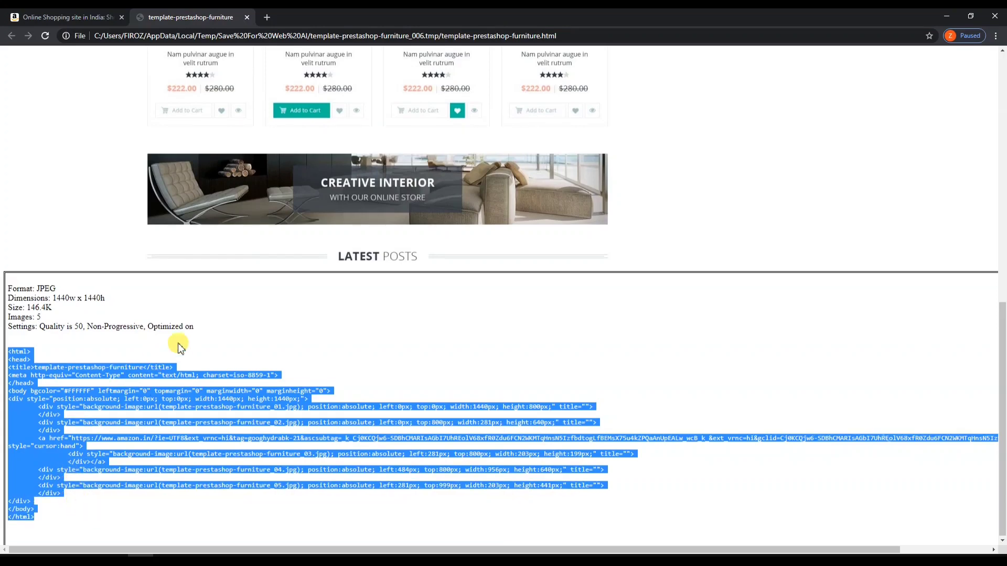
- Test the first featured chair's link twice in the previewed page, going back to the furniture page each time
scroll(178, 343, up, 5)
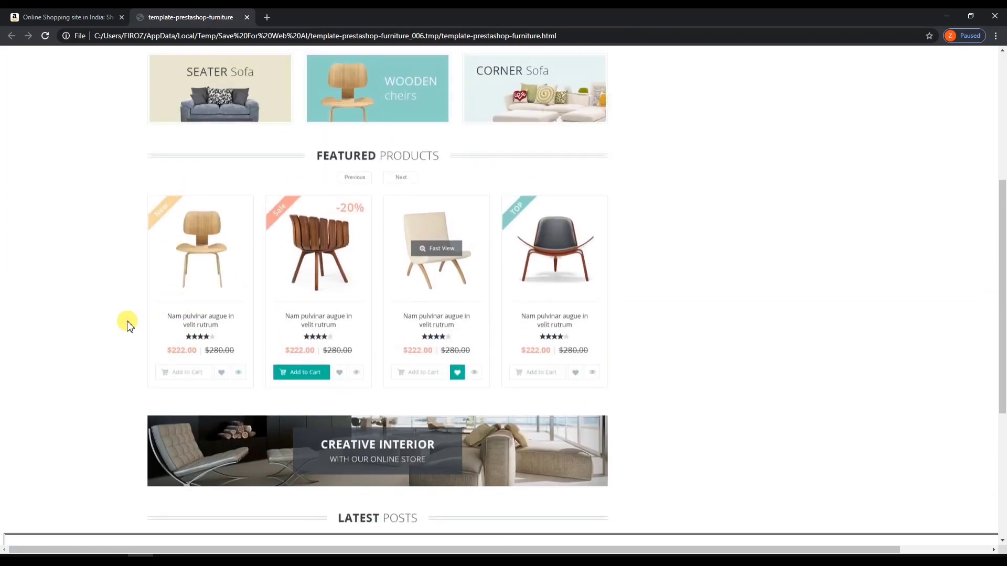
scroll(341, 243, up, 2)
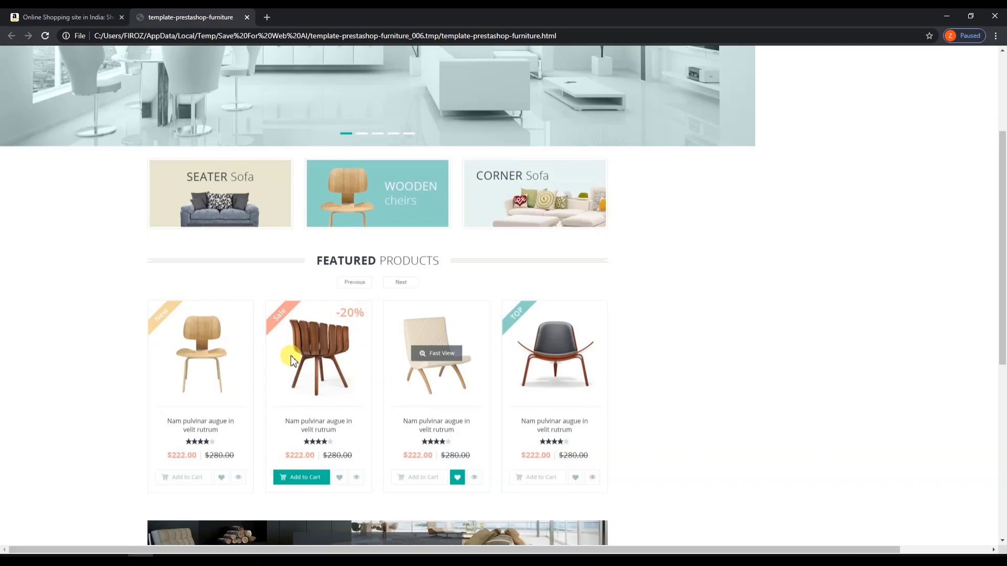
click(206, 358)
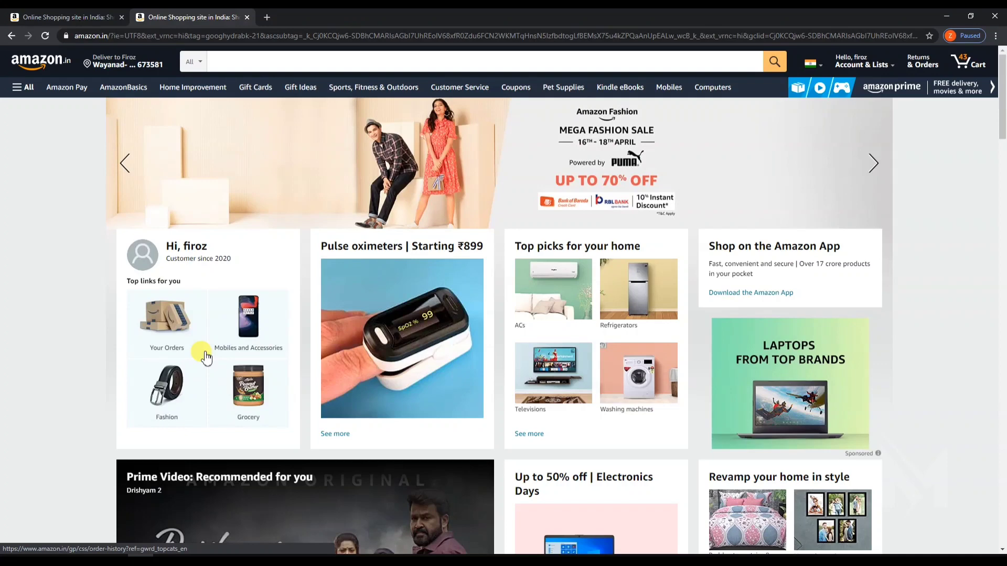
key(alt+Left)
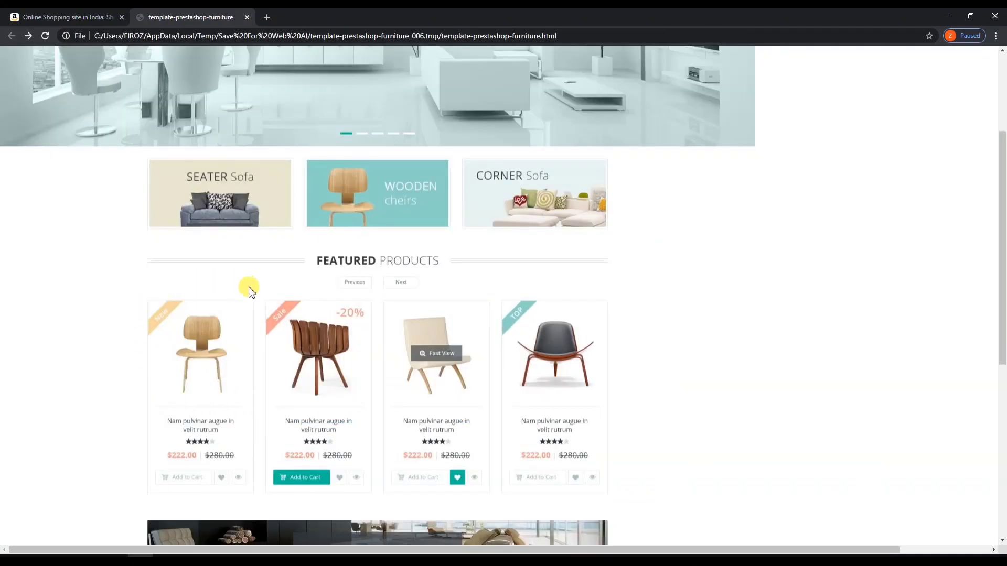
click(226, 355)
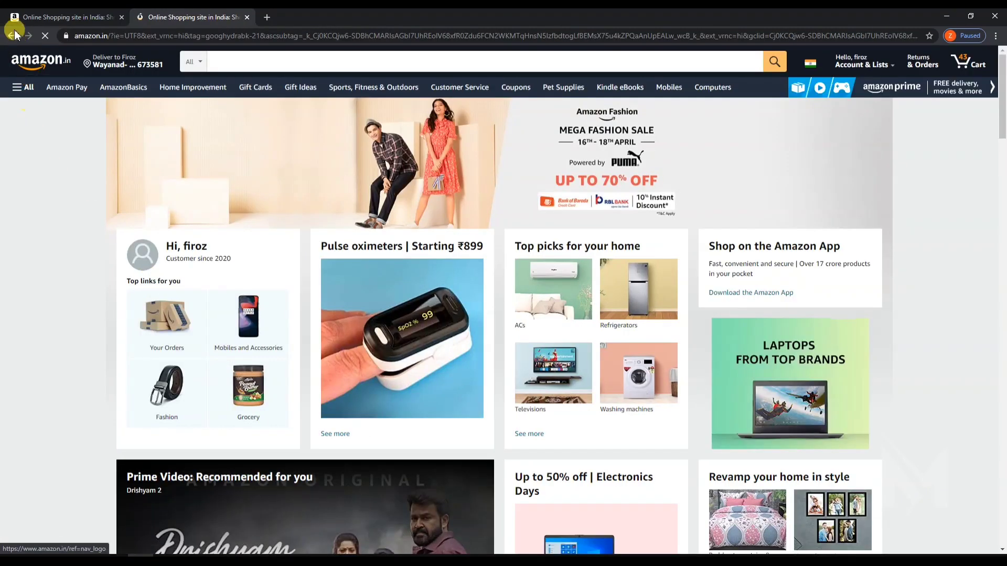
click(11, 36)
- Switch back to Illustrator and save all slices as Images Only (*.jpg) in the Desktop Slice folder under template-prestashop-furniture.jpg
key(alt+Tab)
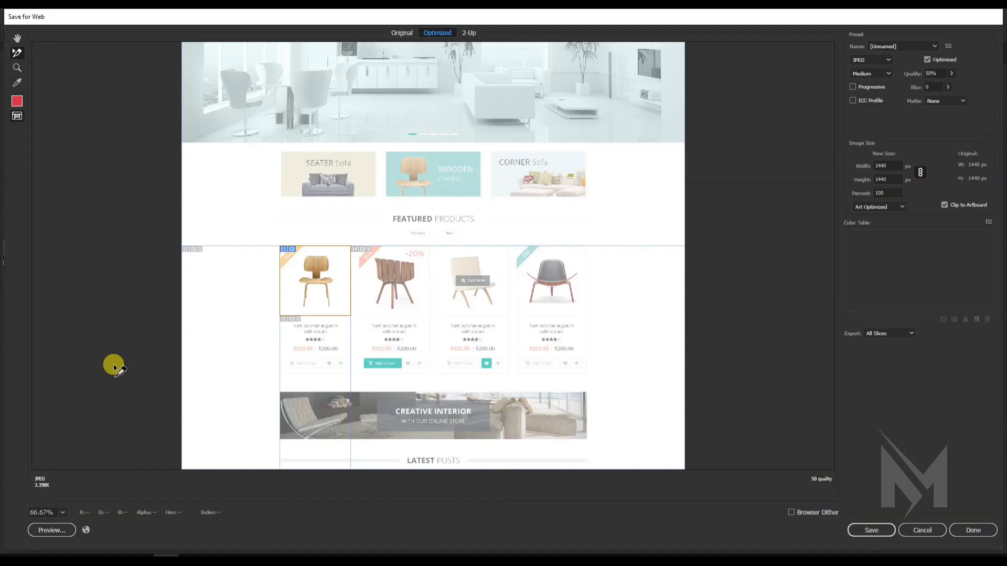
click(872, 530)
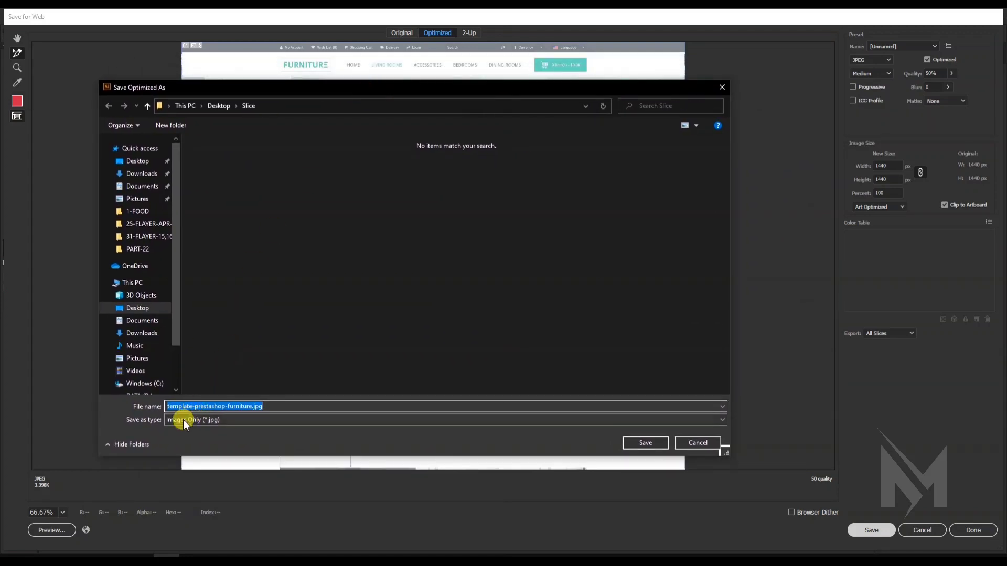
click(218, 422)
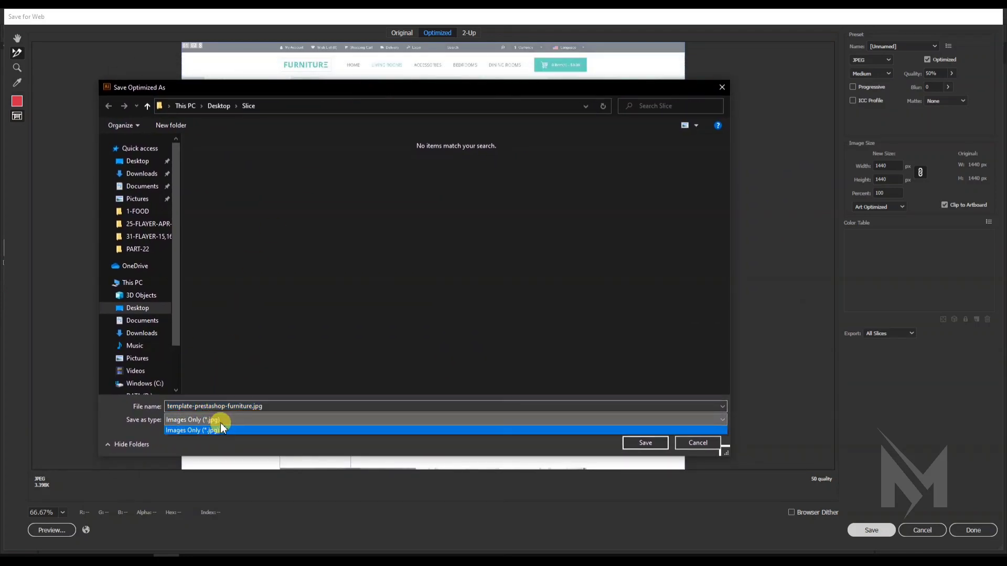
click(222, 426)
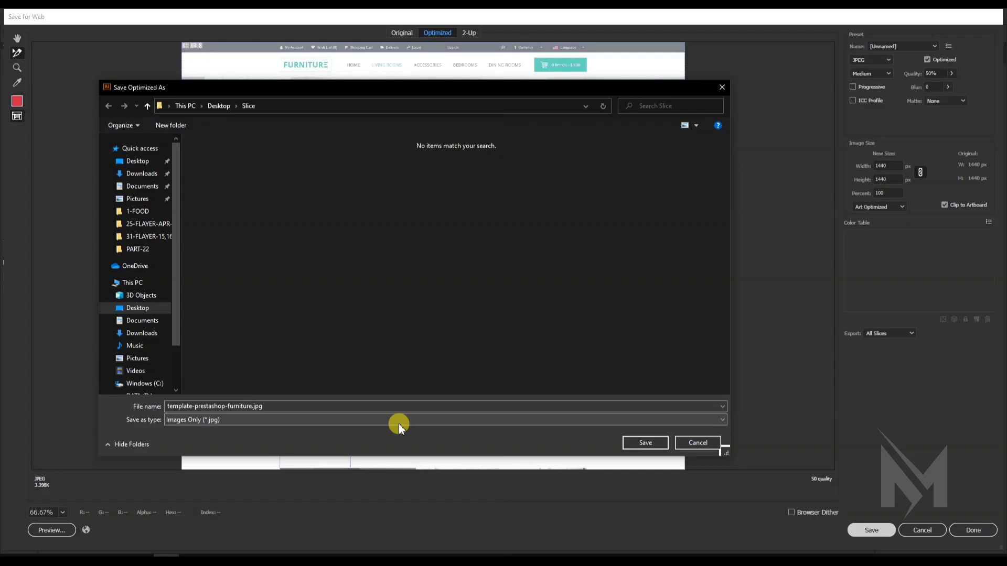
click(645, 443)
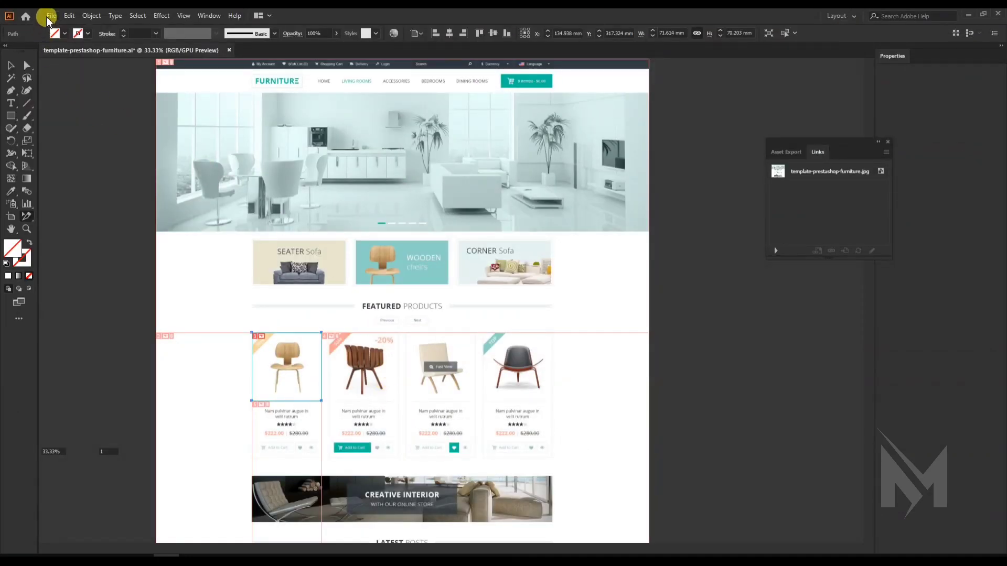
- Bring up the Slice folder's images subfolder in the Open dialog and check the exported slices, including template-prestashop-furniture_03.jpg
click(49, 16)
click(59, 50)
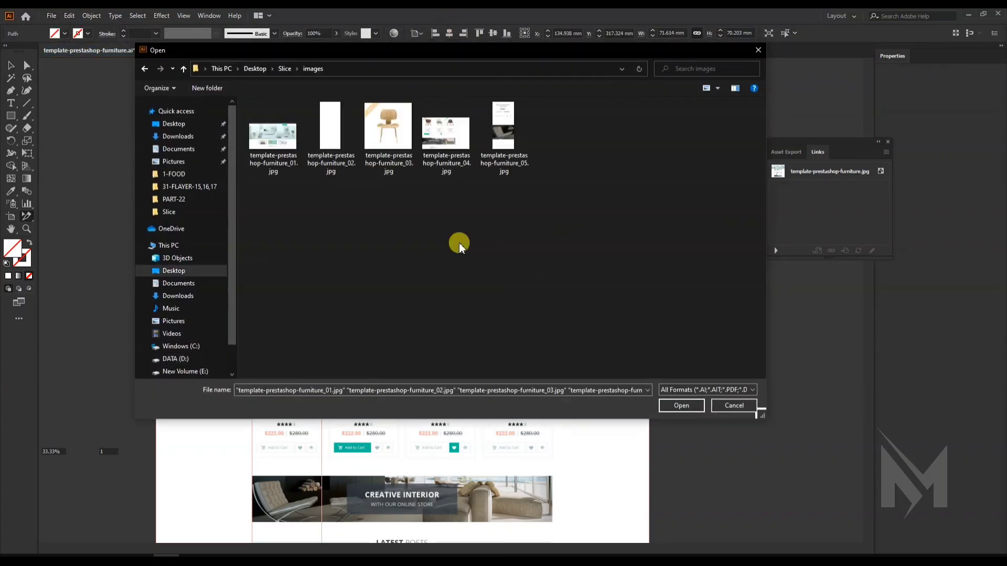
drag(565, 224, 259, 138)
click(385, 192)
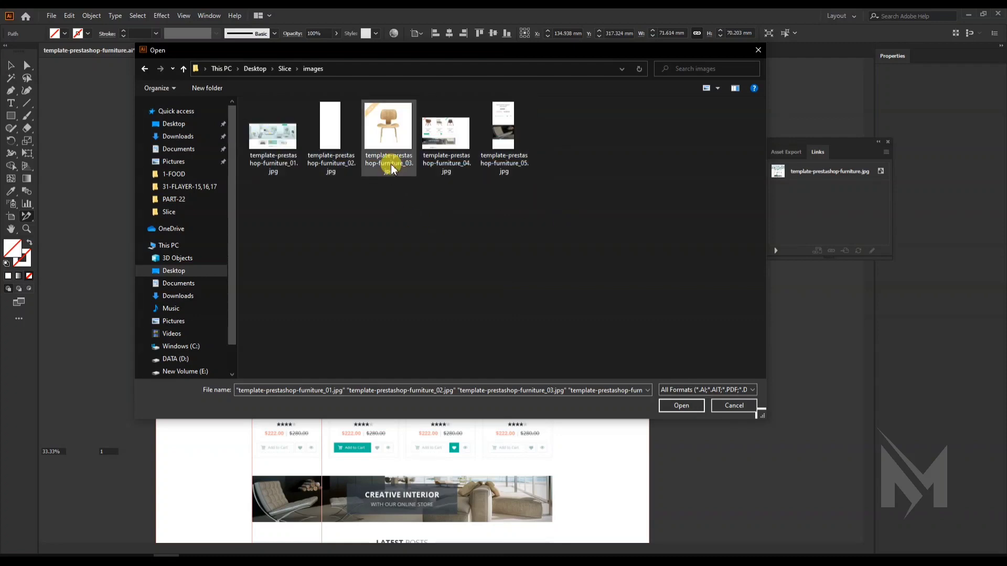
click(381, 135)
click(452, 203)
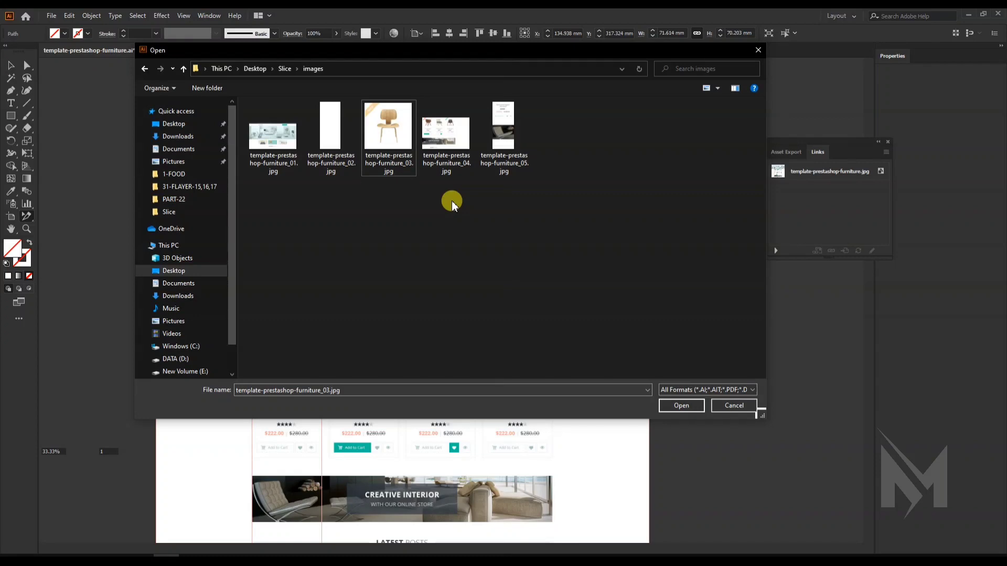
- Create a new text document in the images folder, keeping the default name New Text Document.txt
right_click(418, 219)
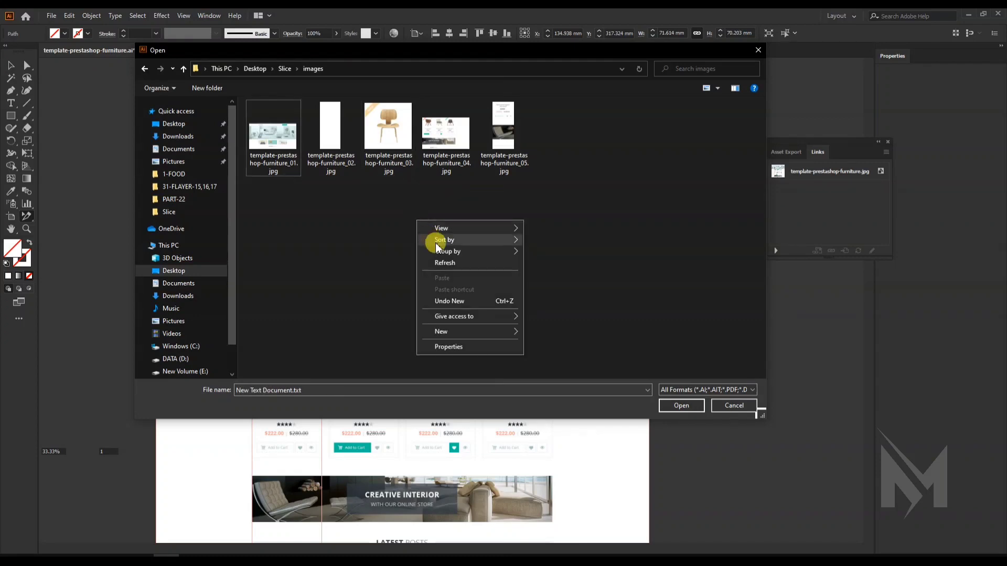
mouse_move(446, 335)
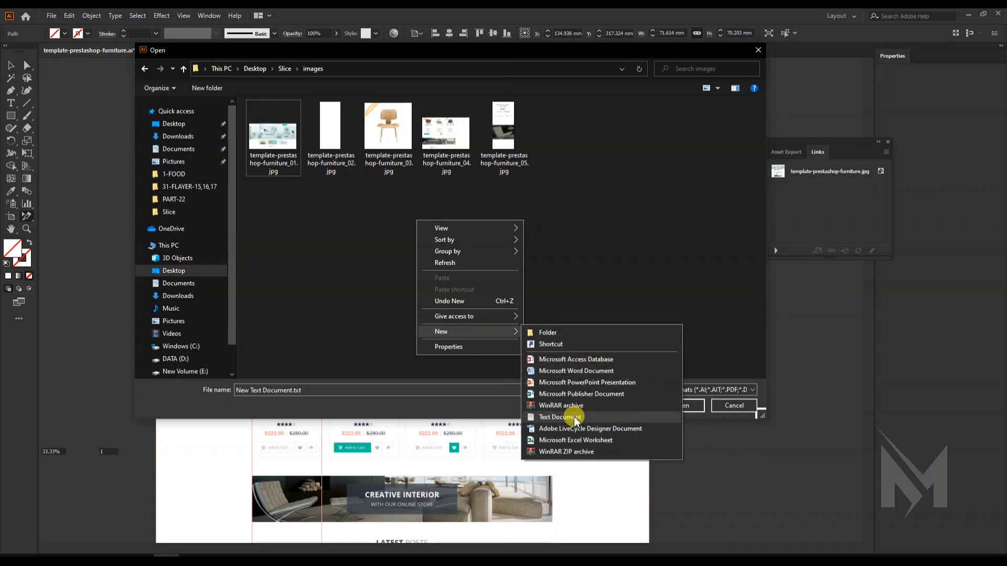
click(575, 418)
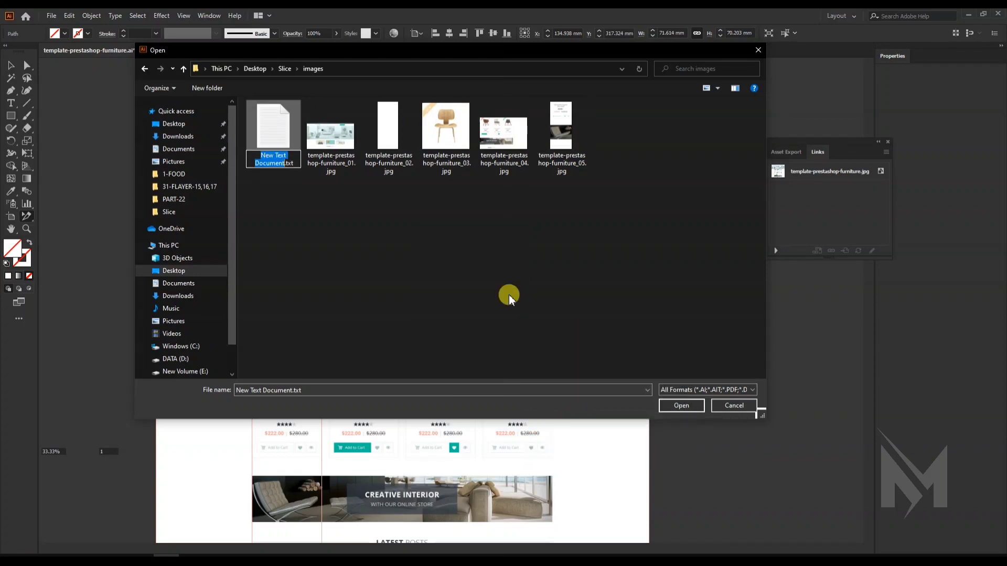
click(358, 228)
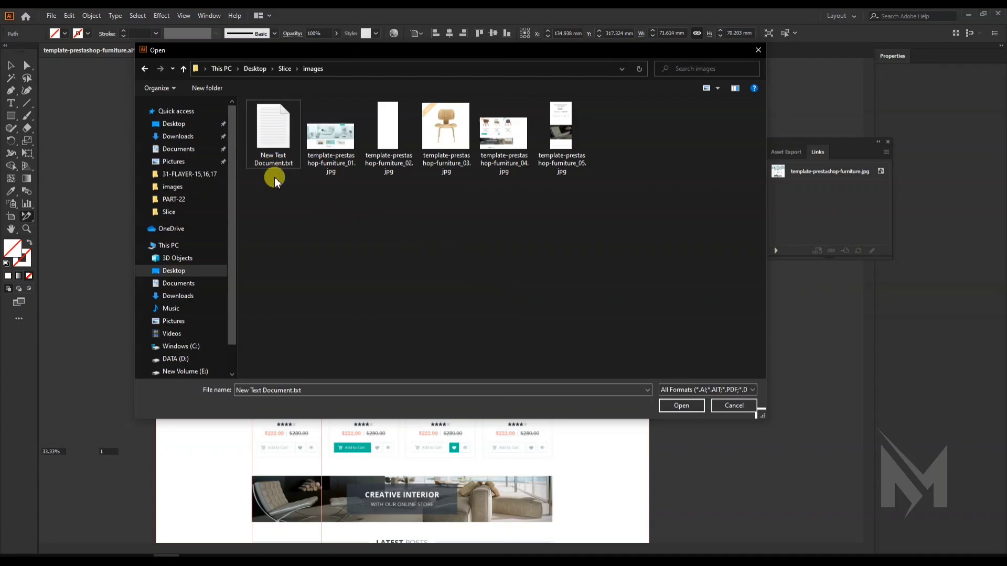
- Open New Text Document.txt in Notepad and paste the copied HTML code into it
right_click(276, 143)
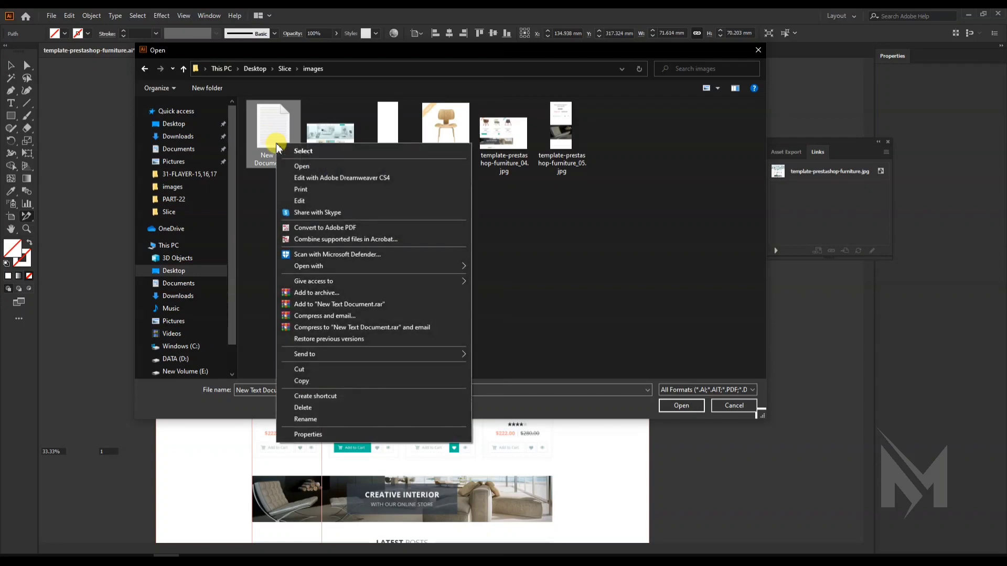
mouse_move(307, 268)
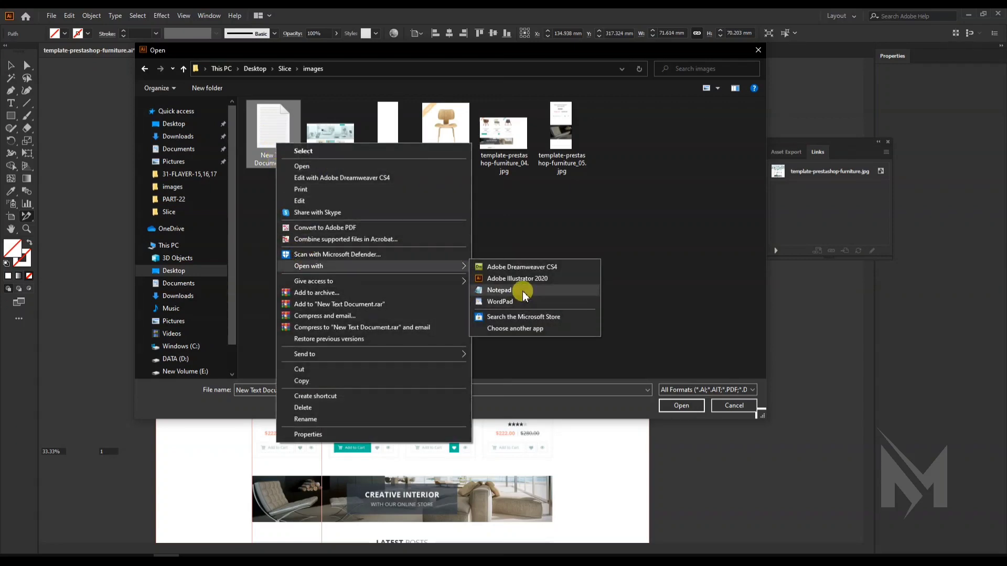
click(520, 289)
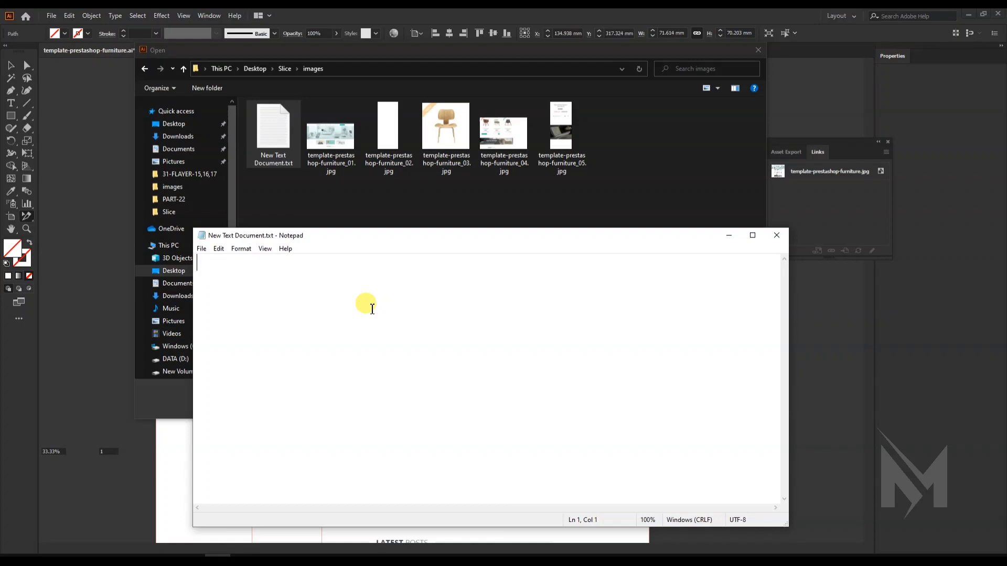
key(ctrl+v)
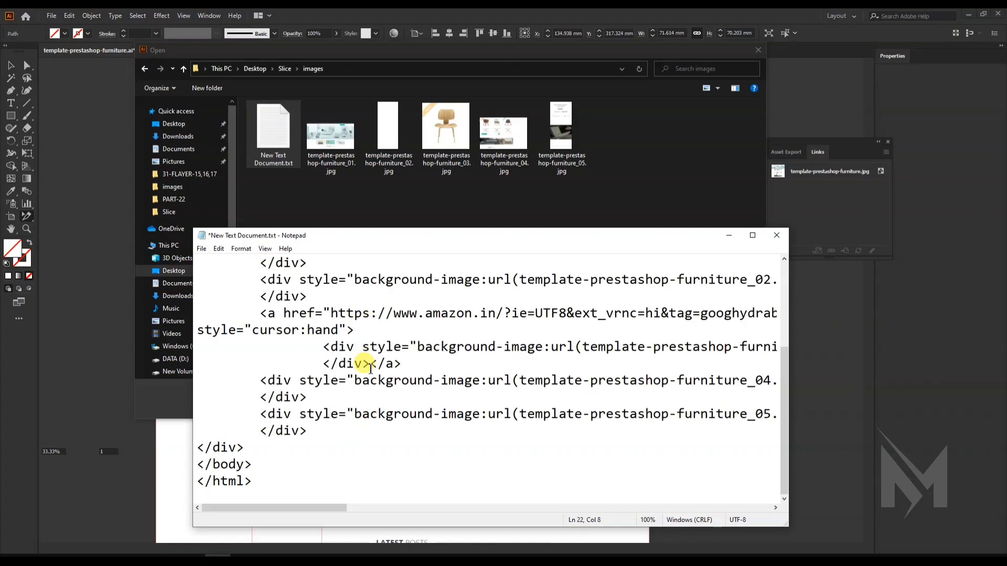
scroll(370, 369, up, 3)
scroll(370, 367, down, 1)
scroll(370, 367, up, 1)
- Save the pasted code as index.html in the images folder and minimize Notepad
click(204, 249)
click(204, 249)
click(204, 250)
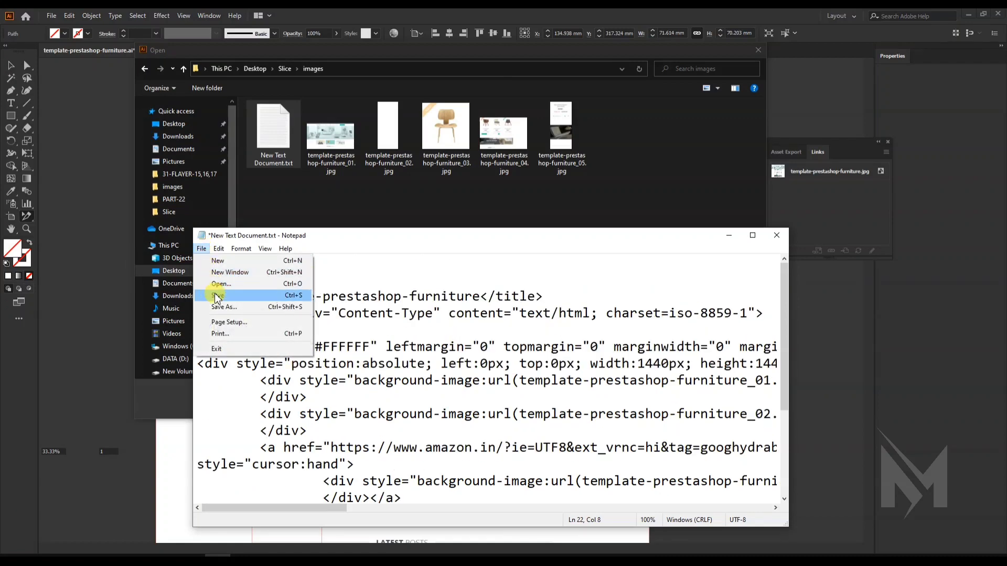
click(221, 310)
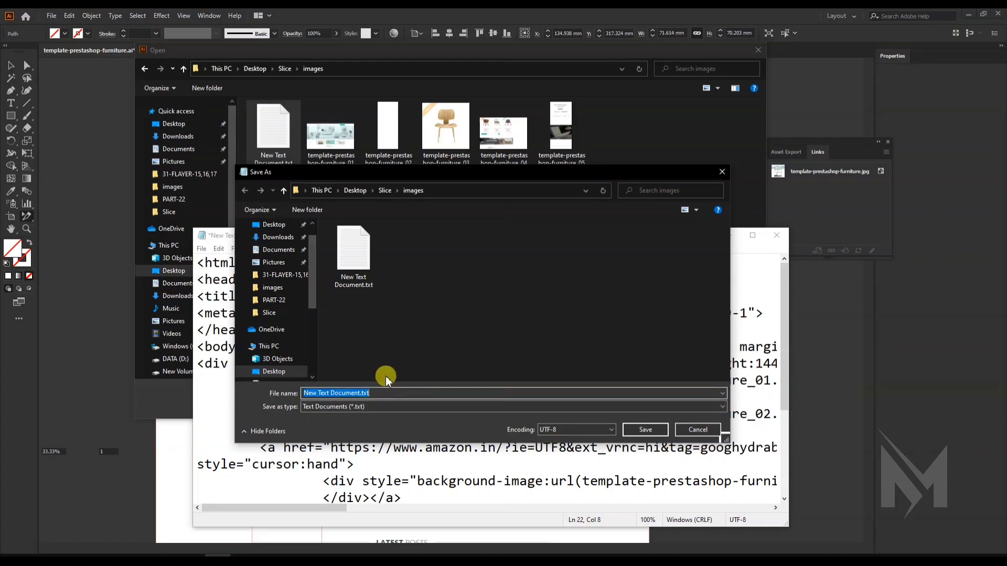
click(394, 394)
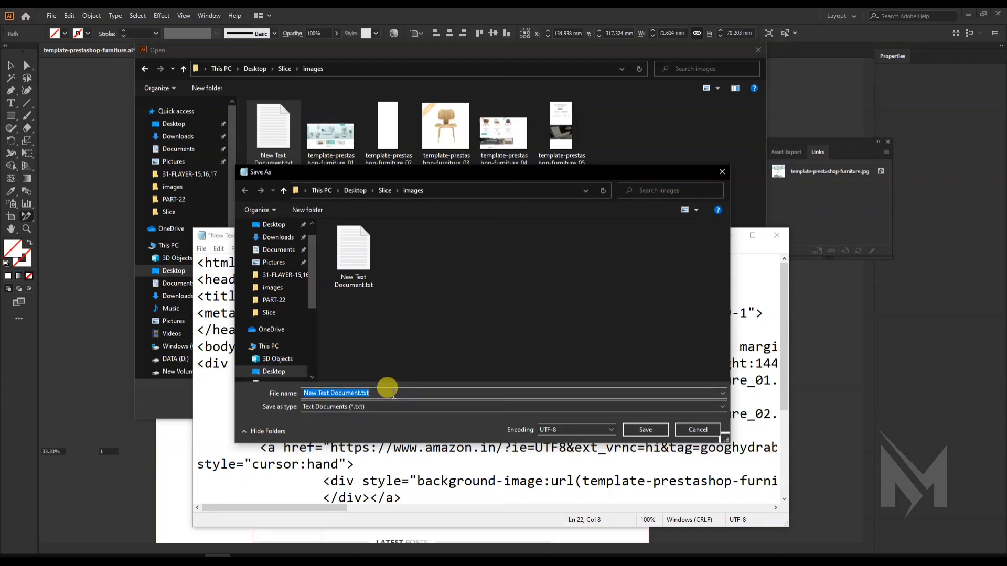
text(inde)
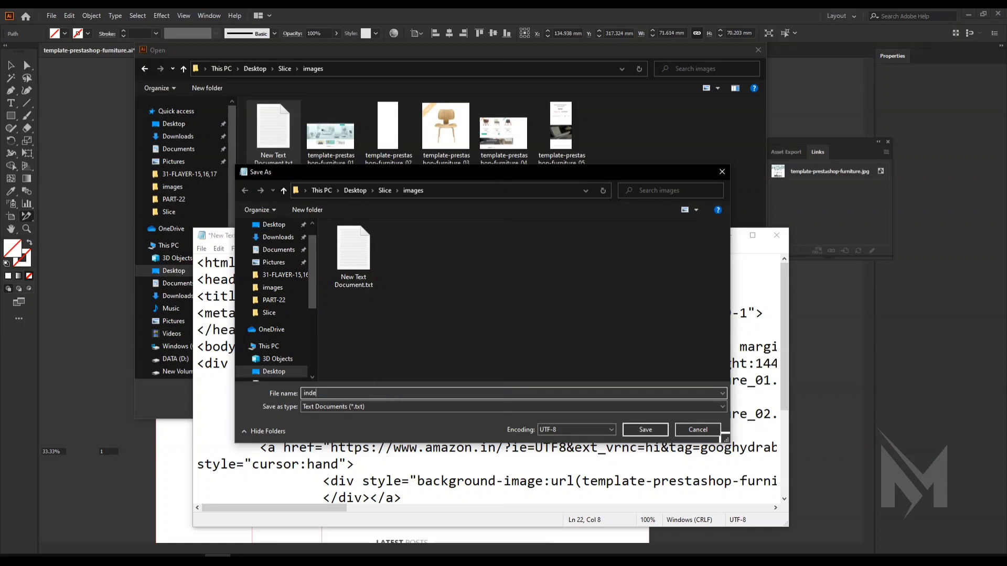
text(x)
text(.html)
click(646, 429)
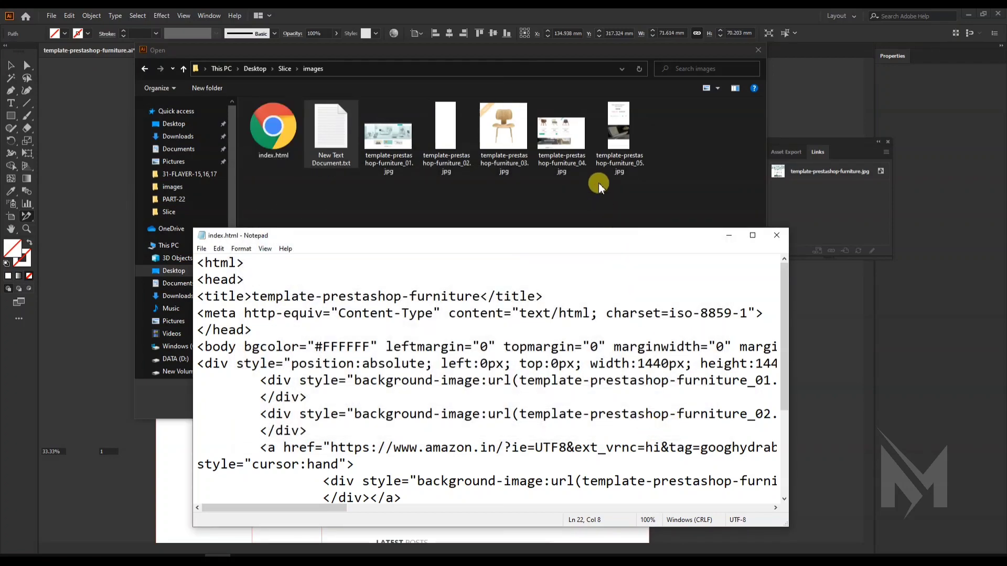
click(729, 235)
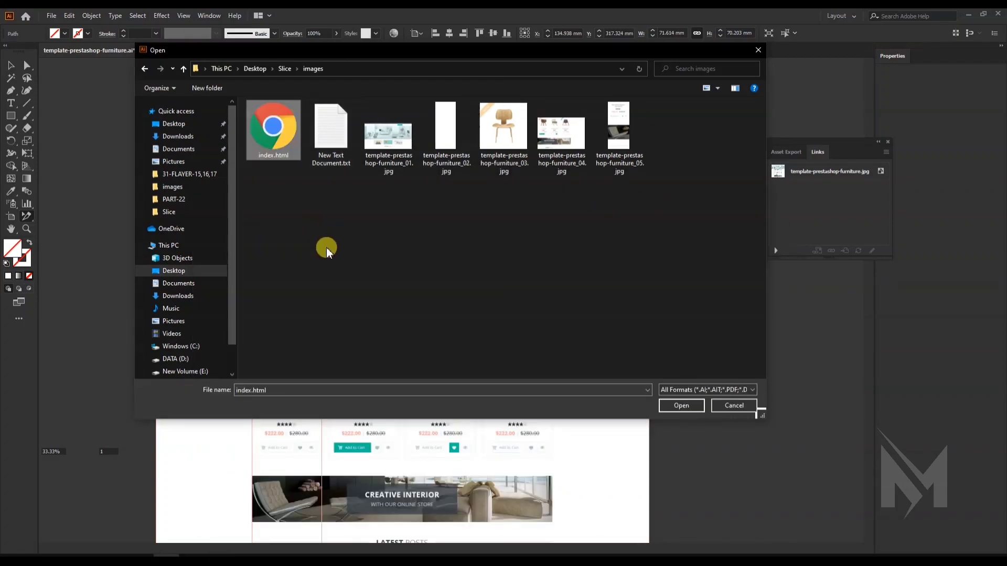
- Open index.html from the images folder in Google Chrome
right_click(280, 144)
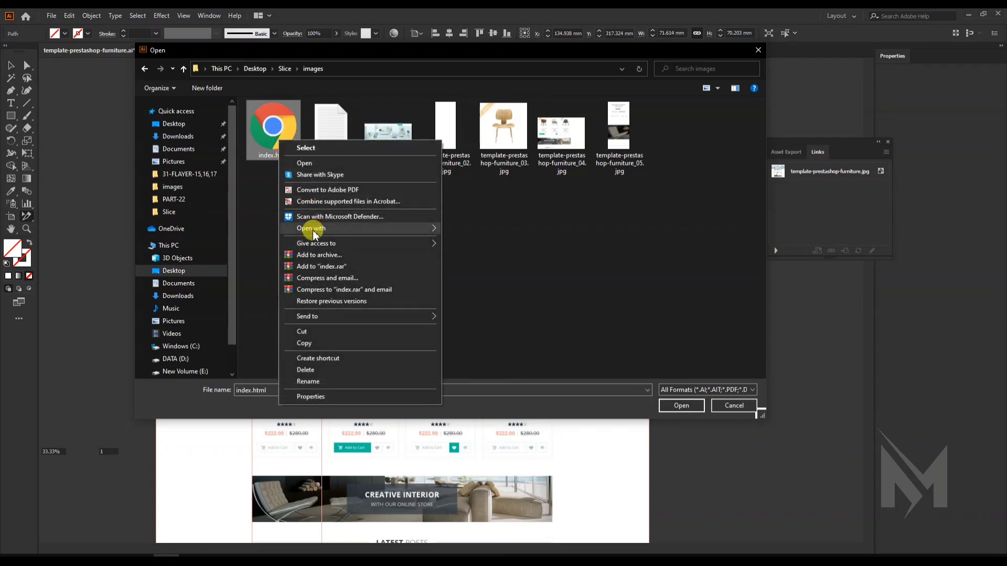
mouse_move(312, 227)
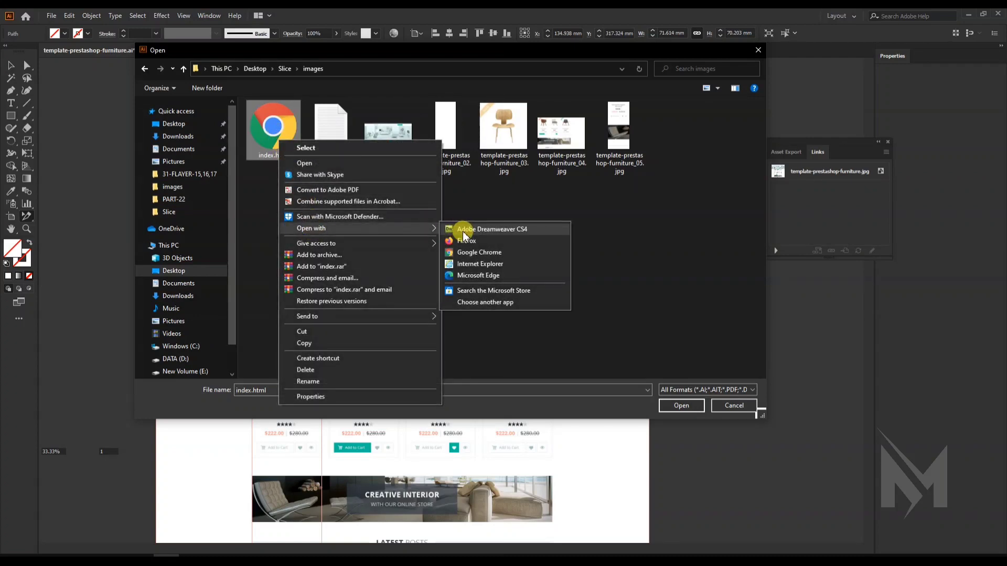
click(466, 253)
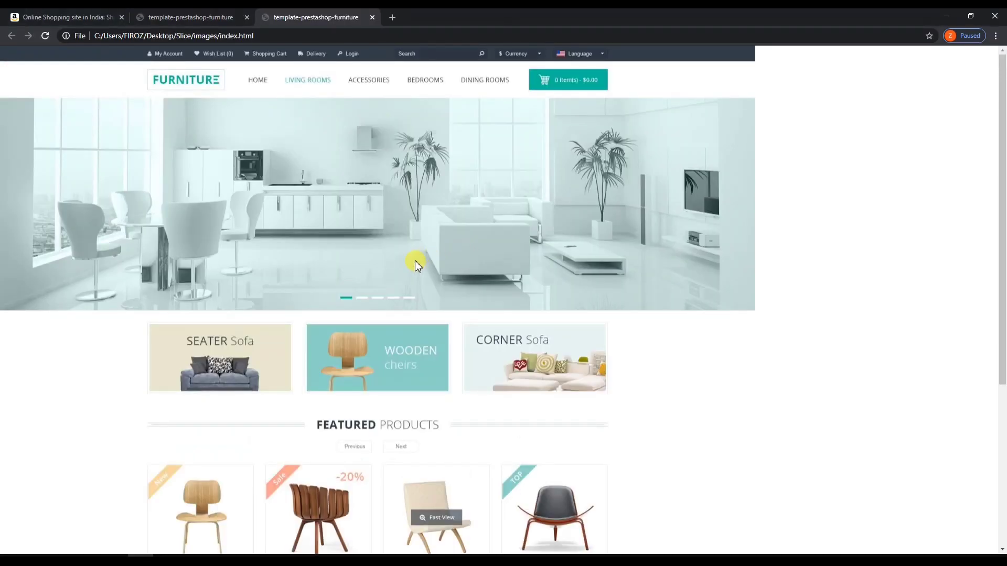
- Examine the whole index.html furniture page, from the header banner to the featured products and the sections below
scroll(415, 261, down, 5)
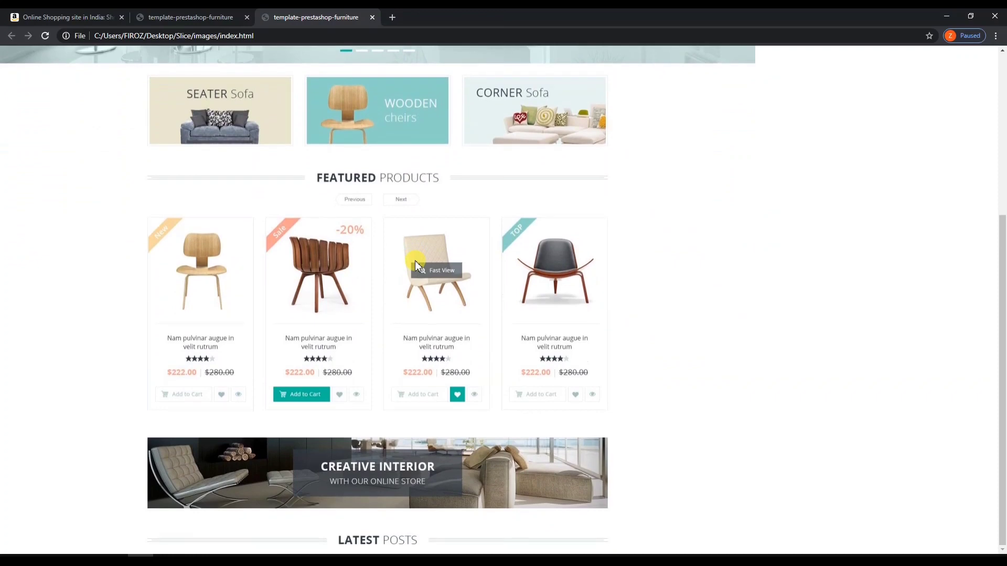
scroll(414, 260, up, 5)
scroll(414, 260, down, 5)
scroll(805, 286, up, 5)
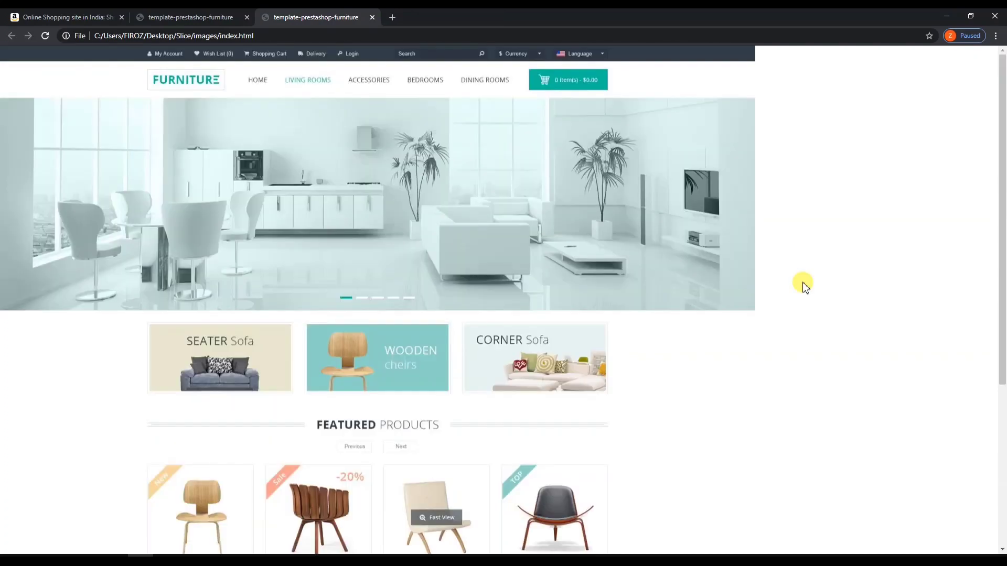
scroll(805, 286, down, 5)
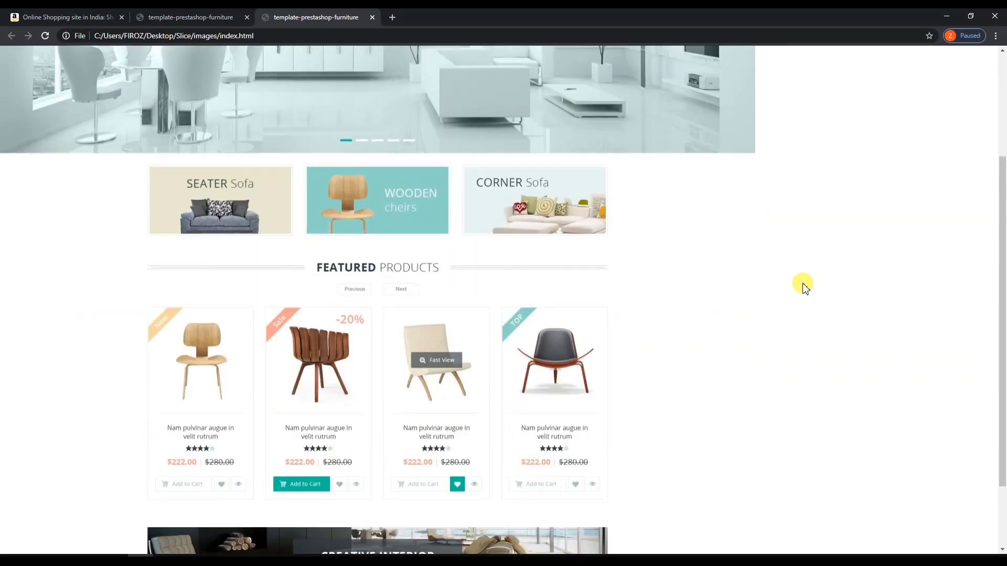
scroll(805, 286, up, 3)
scroll(805, 285, down, 1)
scroll(805, 285, down, 2)
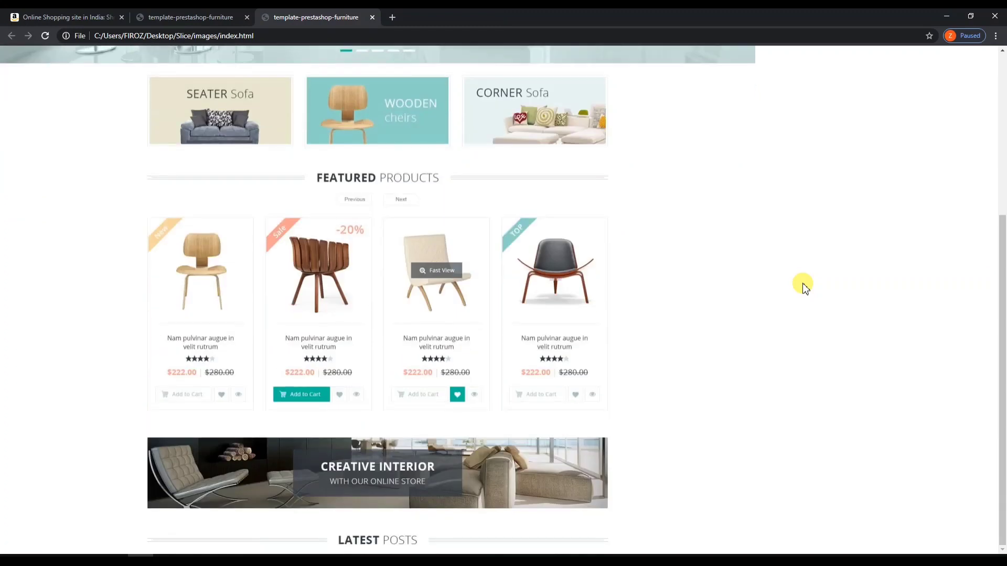
scroll(805, 286, up, 5)
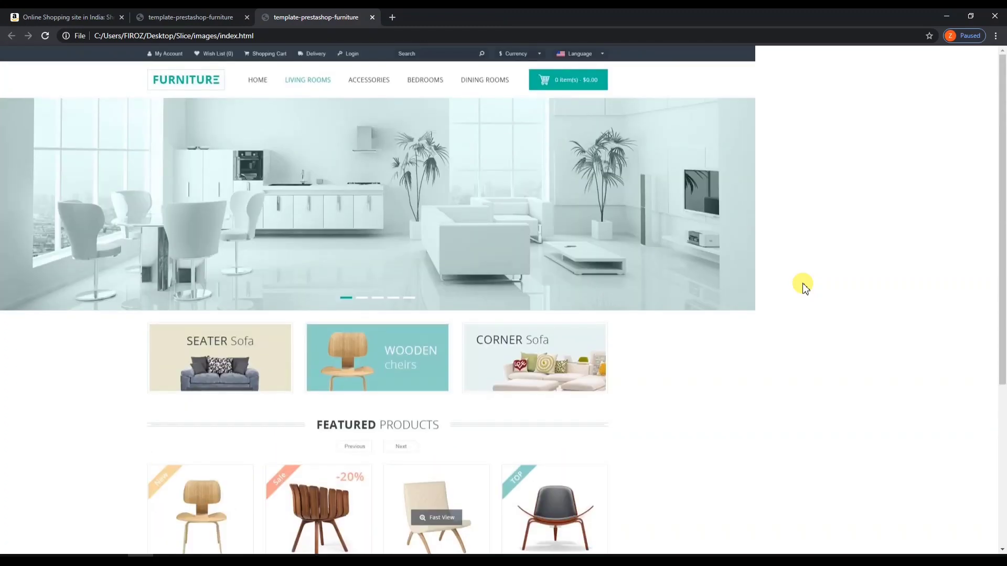
scroll(744, 351, down, 2)
scroll(530, 209, up, 2)
scroll(325, 235, down, 4)
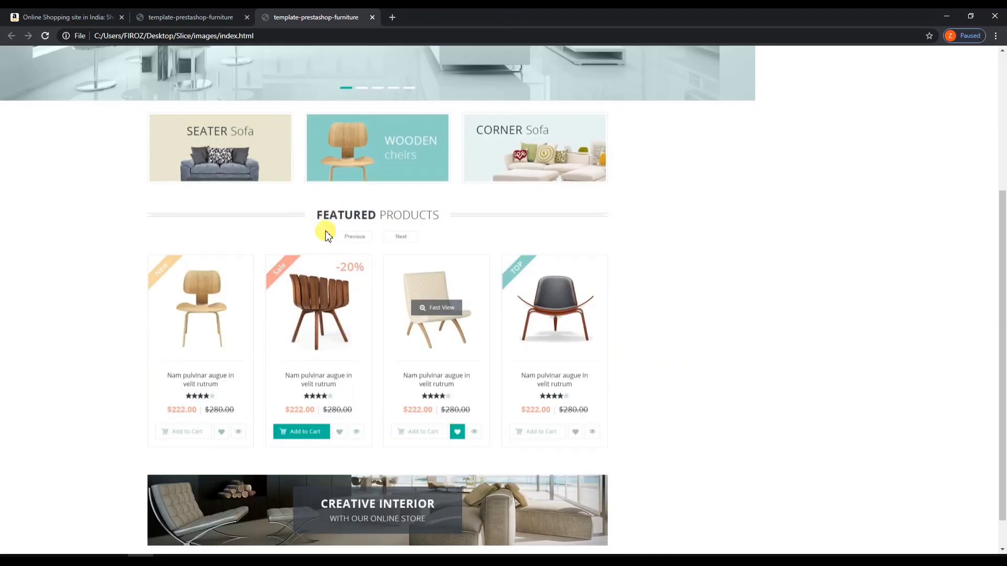
- Test the link on the first featured chair image, and return to the furniture page
click(208, 303)
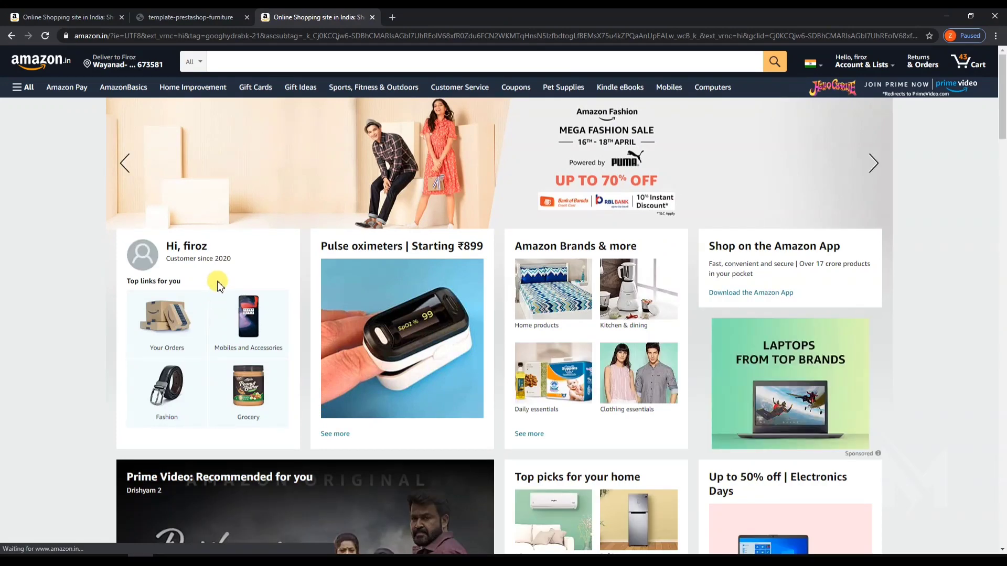
key(alt+Left)
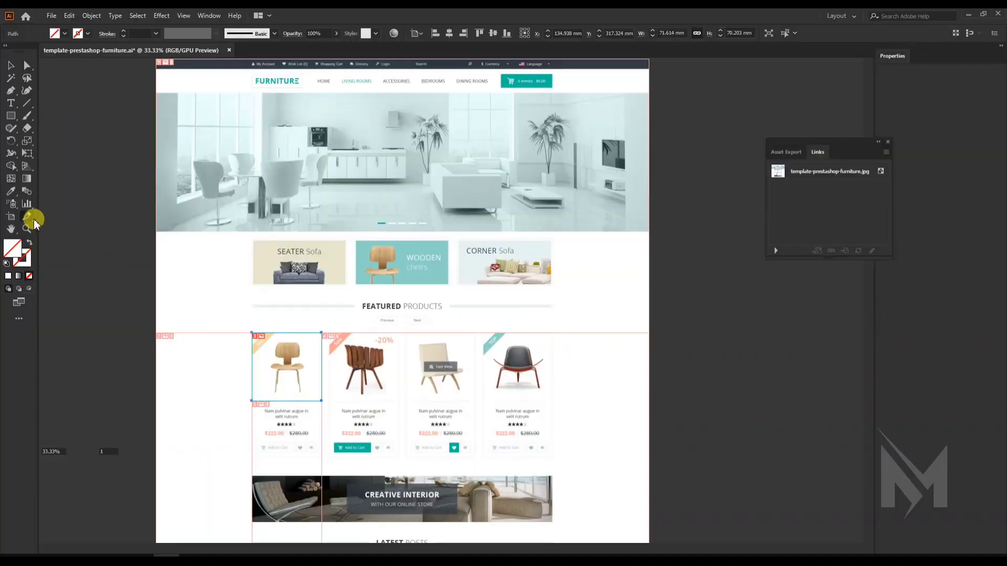
- Switch to Illustrator and pick the Slice Tool for the furniture template
click(29, 218)
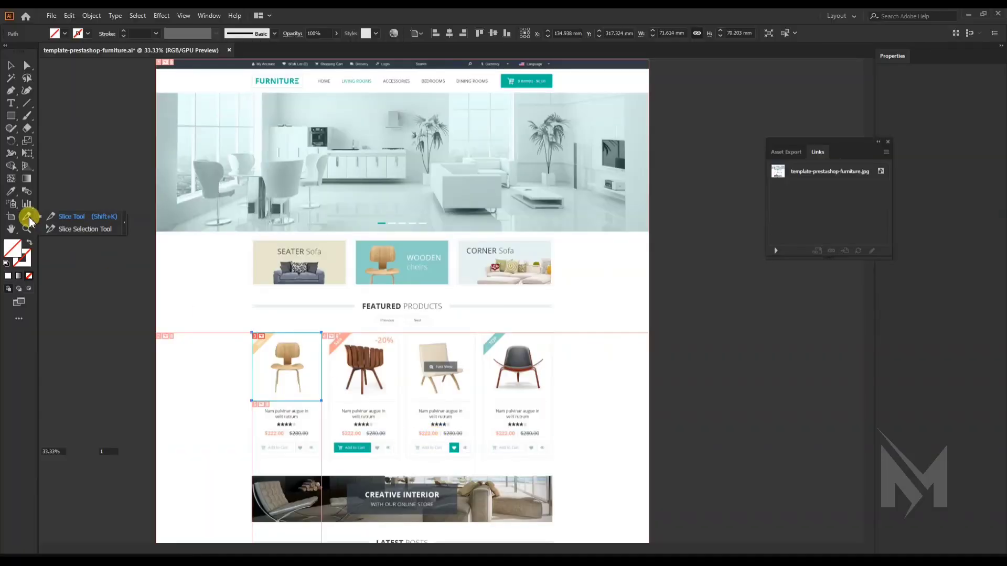
drag(29, 222, 67, 223)
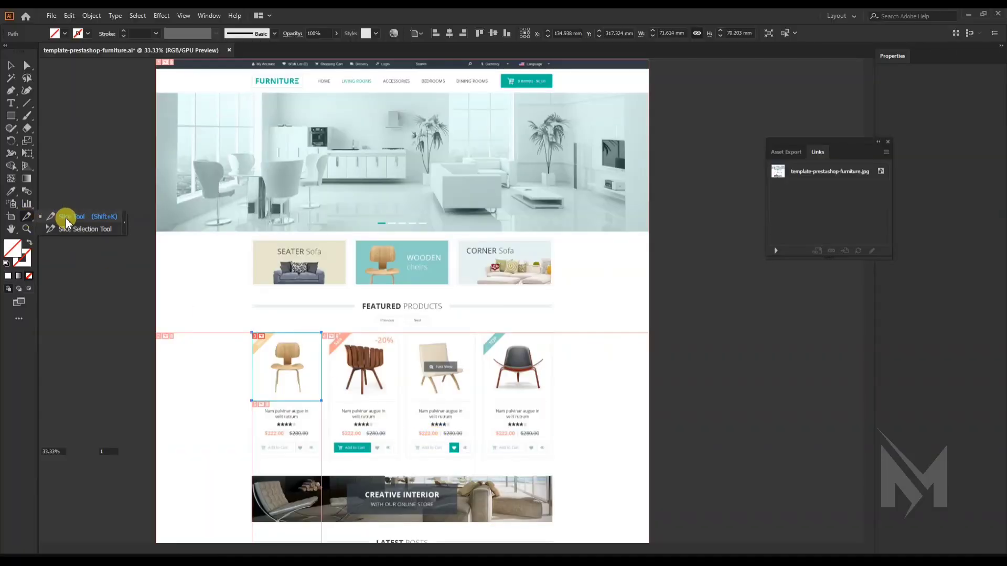